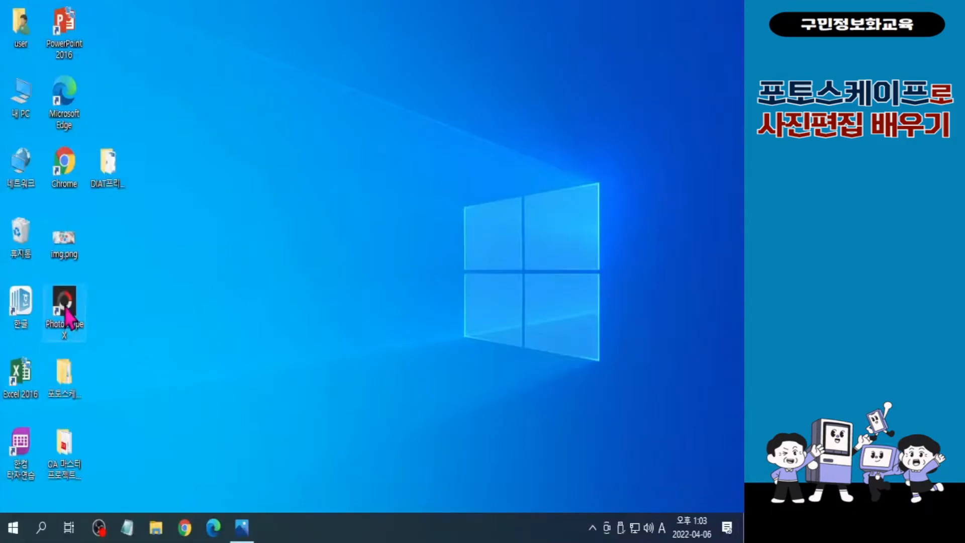
Launch PhotoScape X and open 동백.jpg from the 준비파일 > 2장 folder for photo editing
{"action": "key", "text": "ctrl"}
{"action": "double_click", "coordinate": [66, 311]}
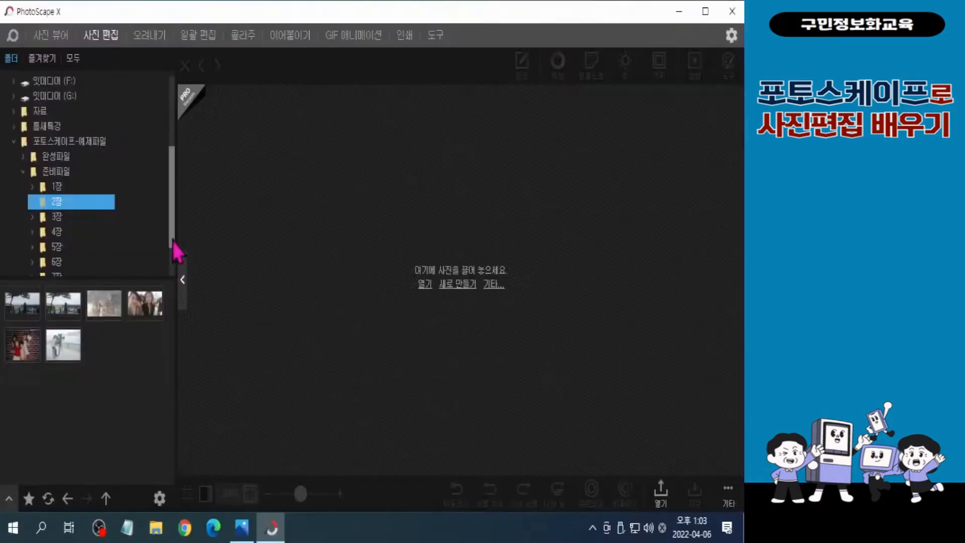
{"action": "mouse_move", "coordinate": [173, 242]}
{"action": "left_mouse_down"}
{"action": "mouse_move", "coordinate": [171, 170]}
{"action": "mouse_move", "coordinate": [177, 253]}
{"action": "mouse_move", "coordinate": [178, 162]}
{"action": "mouse_move", "coordinate": [173, 243]}
{"action": "left_mouse_up"}
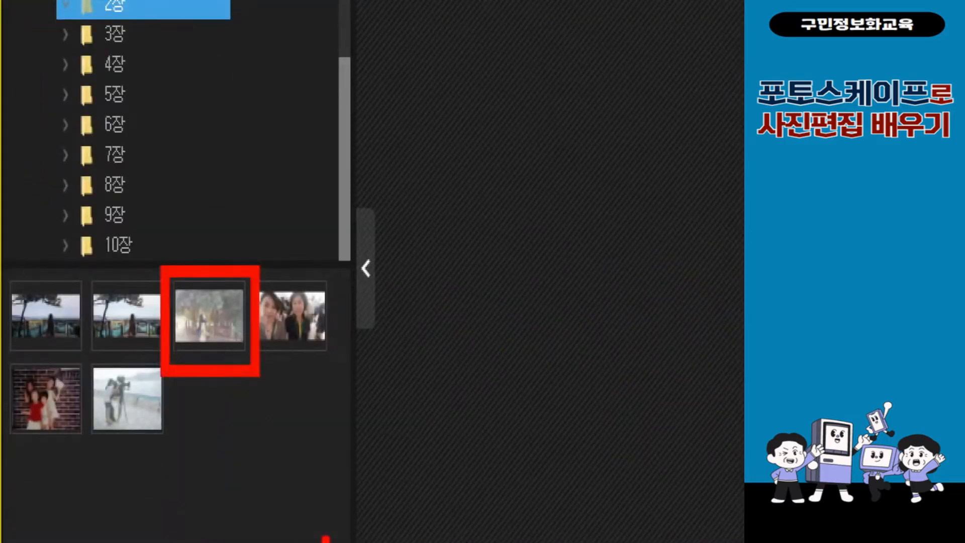
{"action": "double_click", "coordinate": [209, 316]}
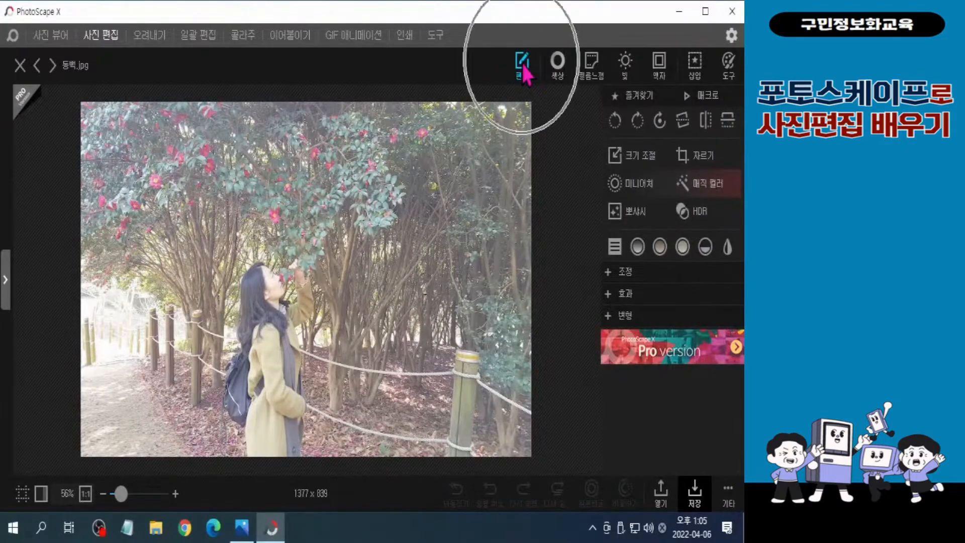
Apply the Auto Contrast (자동 콘트라스트) adjustment to the camellia photo with the strong (강) preset
{"action": "left_click", "coordinate": [628, 279]}
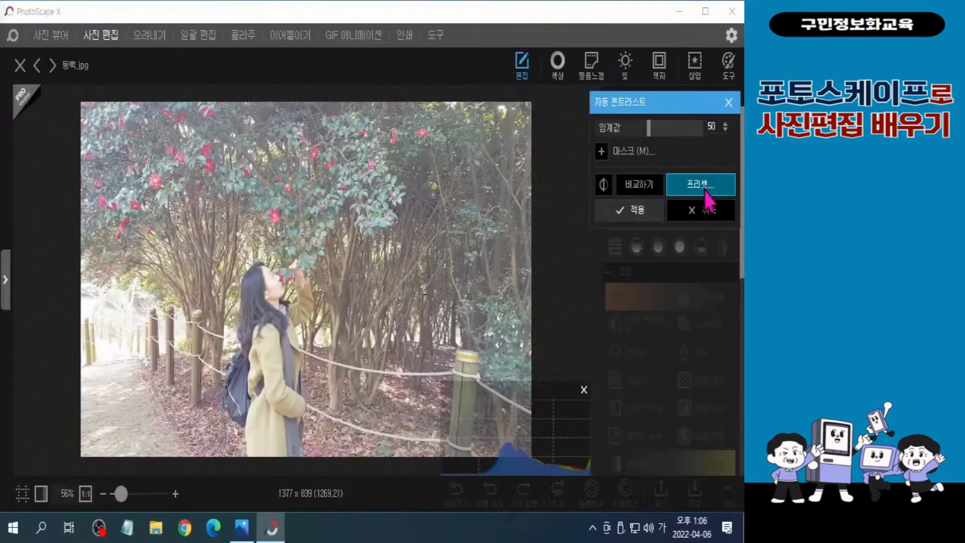
{"action": "left_click", "coordinate": [655, 231]}
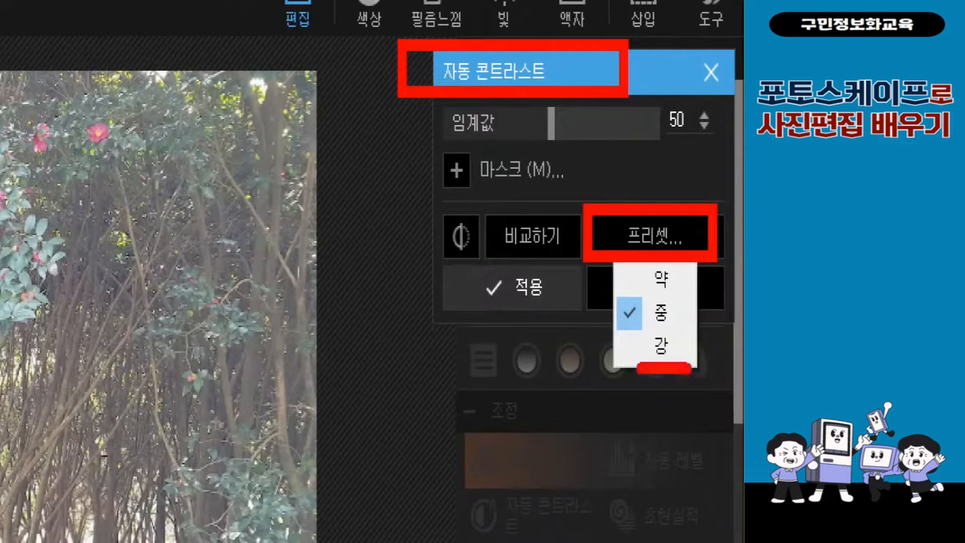
{"action": "left_click", "coordinate": [660, 345]}
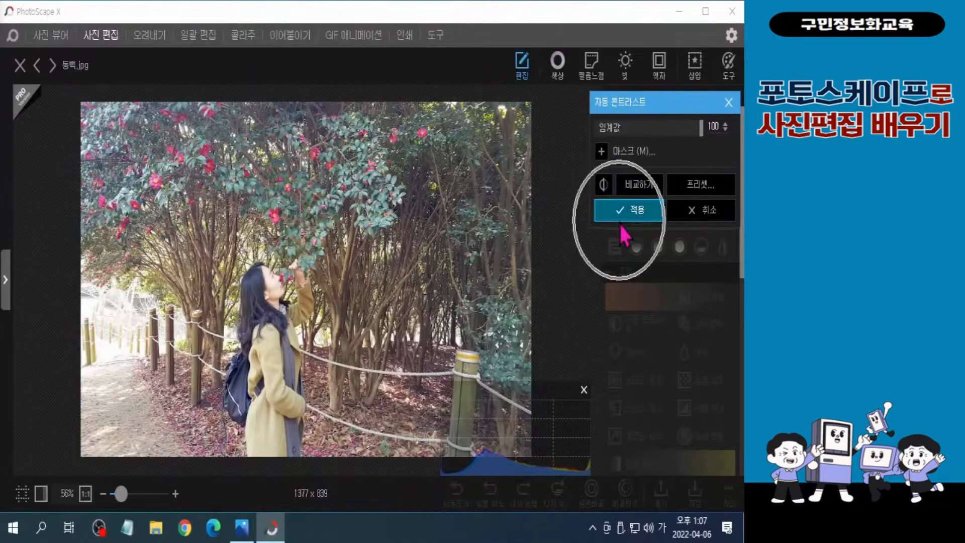
{"action": "left_click", "coordinate": [622, 218]}
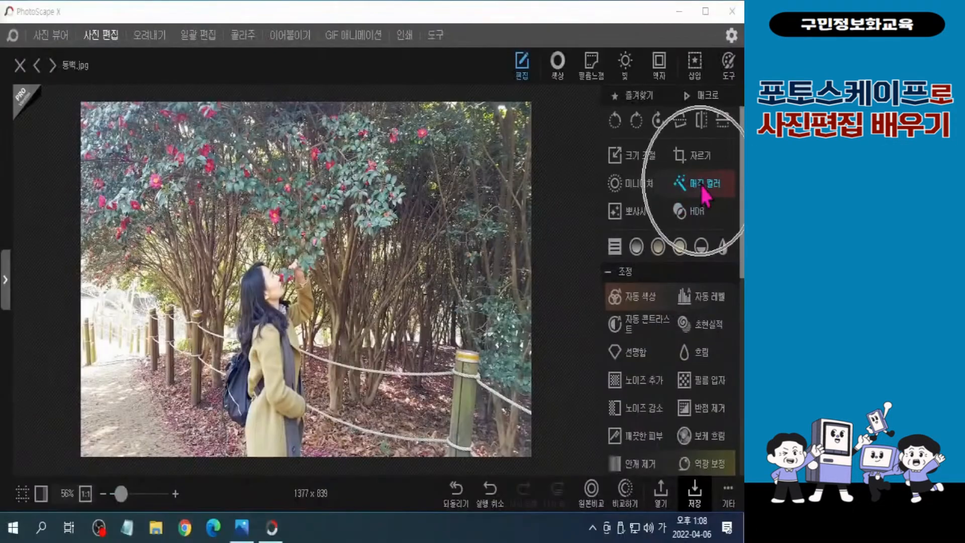
Apply Magic Color (매직 컬러) to the photo with its strength at 70 and the brighten (밝게) value at 50
{"action": "left_click", "coordinate": [701, 185]}
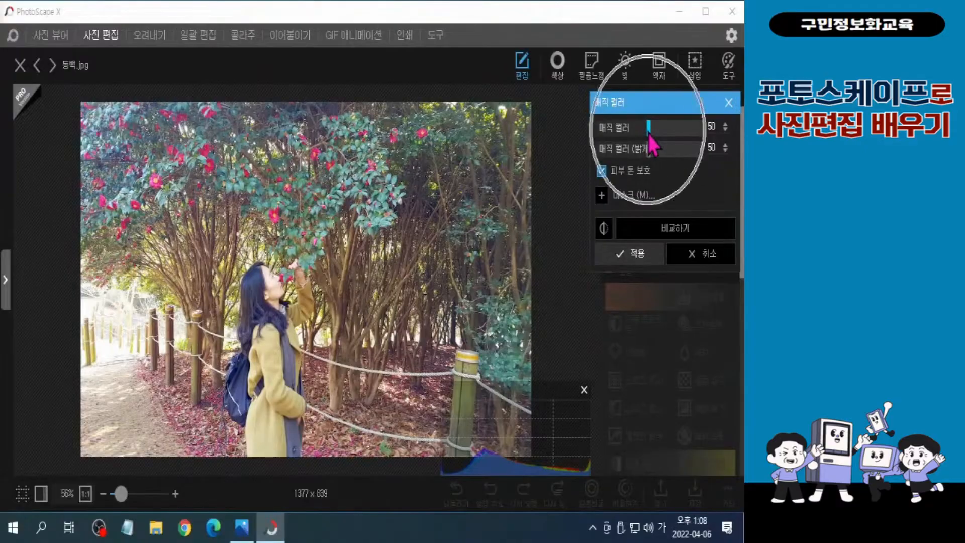
{"action": "left_click_drag", "start_coordinate": [649, 134], "coordinate": [670, 135]}
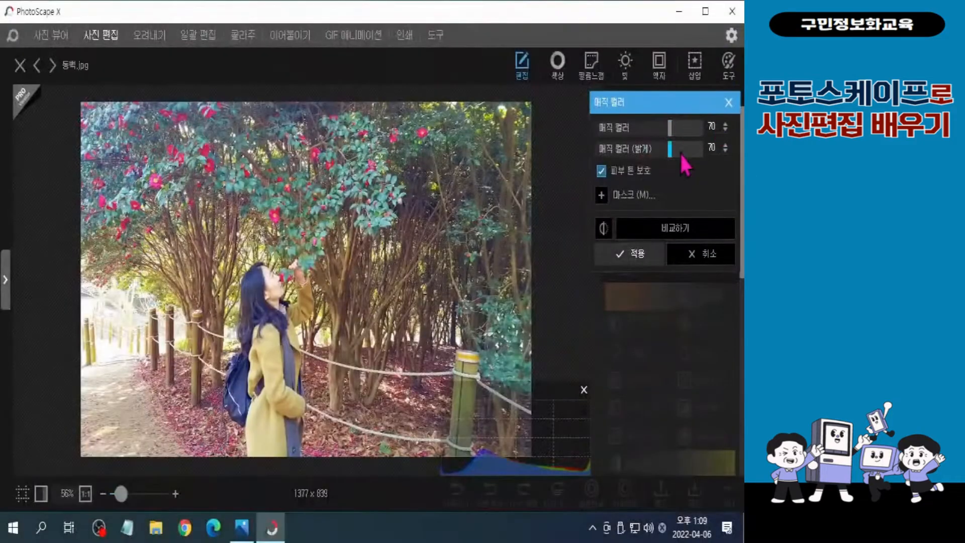
{"action": "left_click_drag", "start_coordinate": [674, 154], "coordinate": [649, 154]}
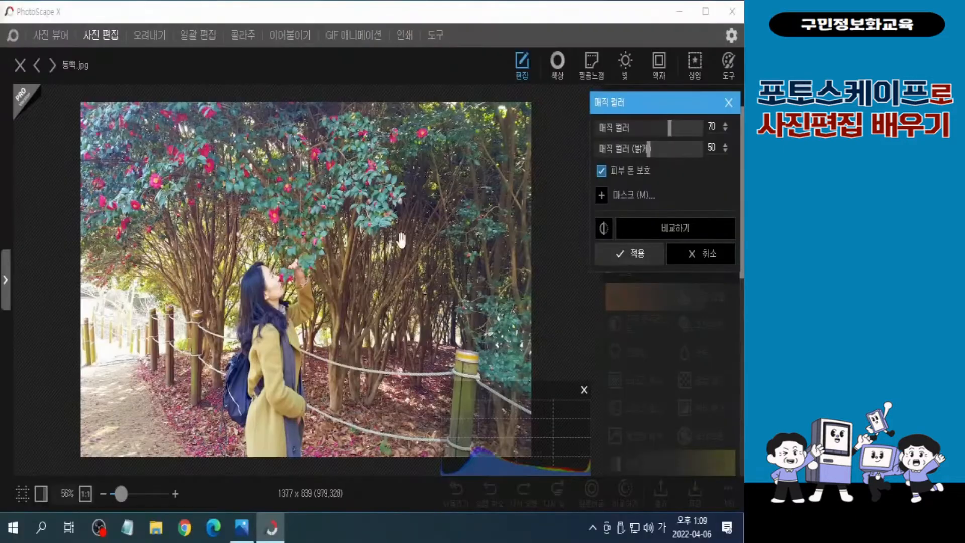
{"action": "left_click", "coordinate": [634, 265]}
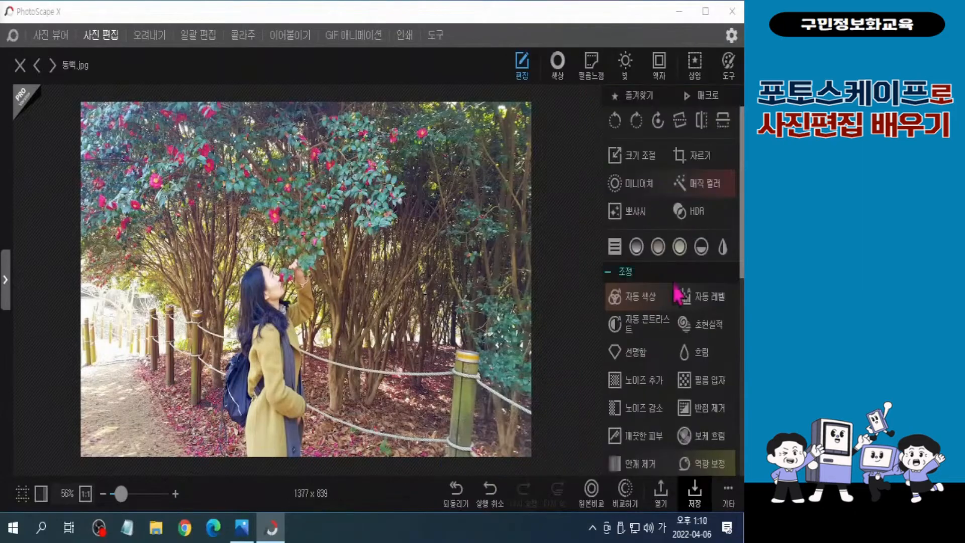
{"action": "left_click", "coordinate": [629, 289]}
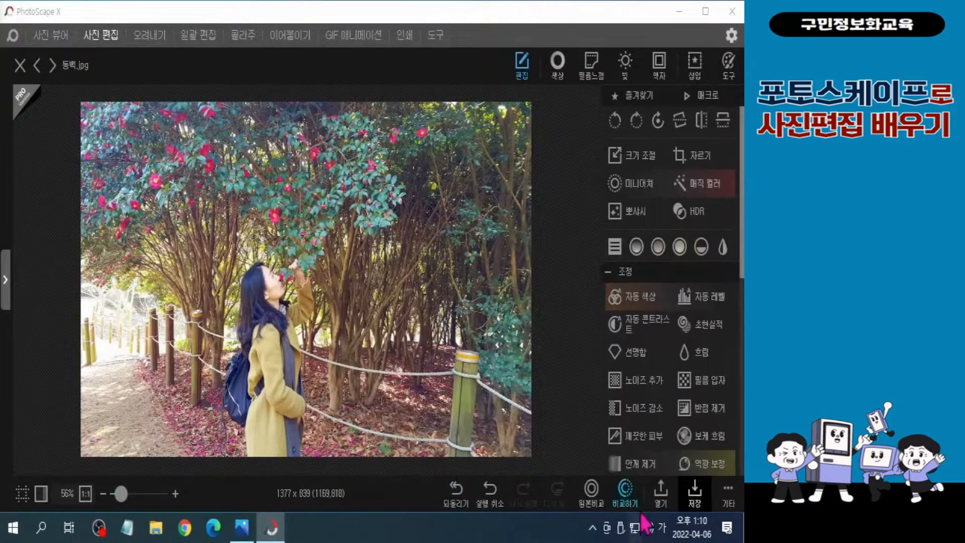
Compare the edited camellia photo with its previous state and with the original image
{"action": "left_click", "coordinate": [625, 490]}
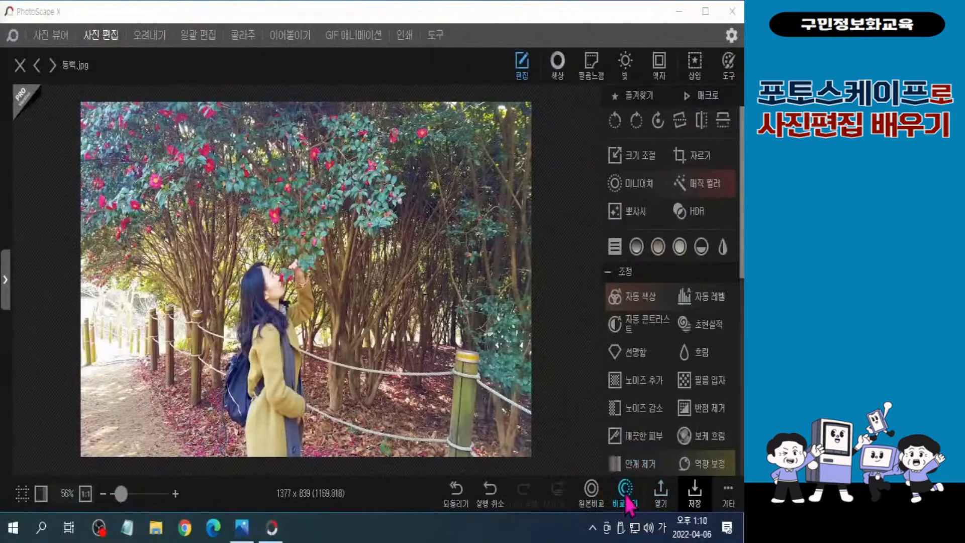
{"action": "left_click", "coordinate": [627, 498]}
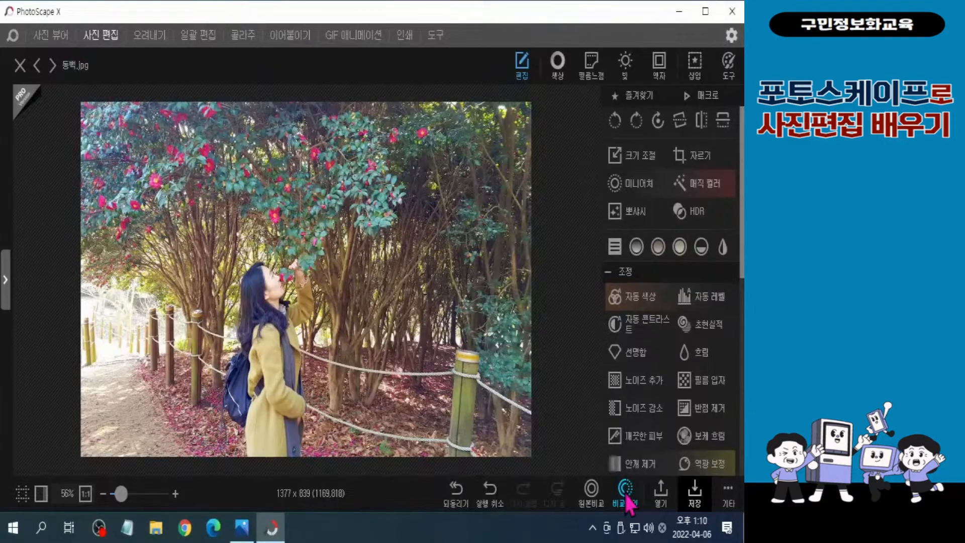
{"action": "left_click", "coordinate": [625, 494]}
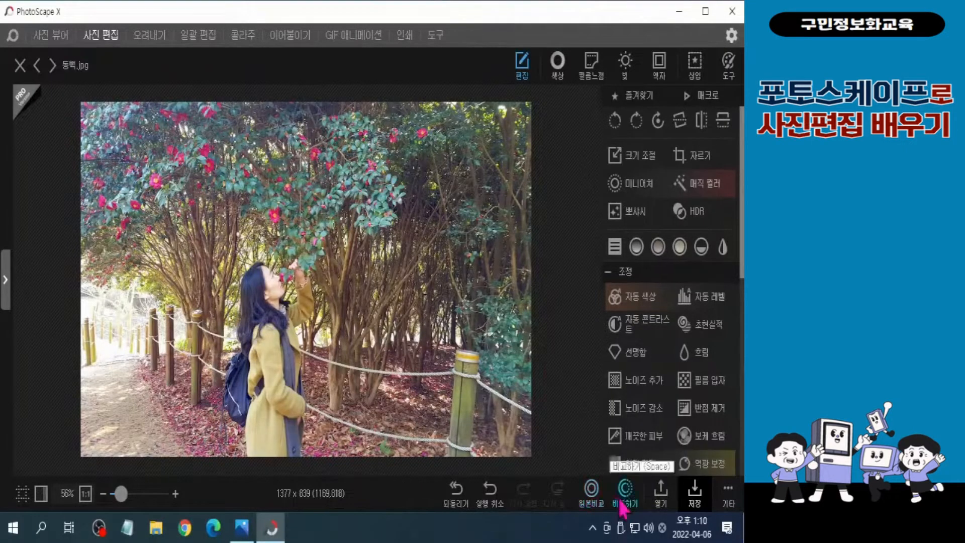
{"action": "left_click", "coordinate": [590, 502]}
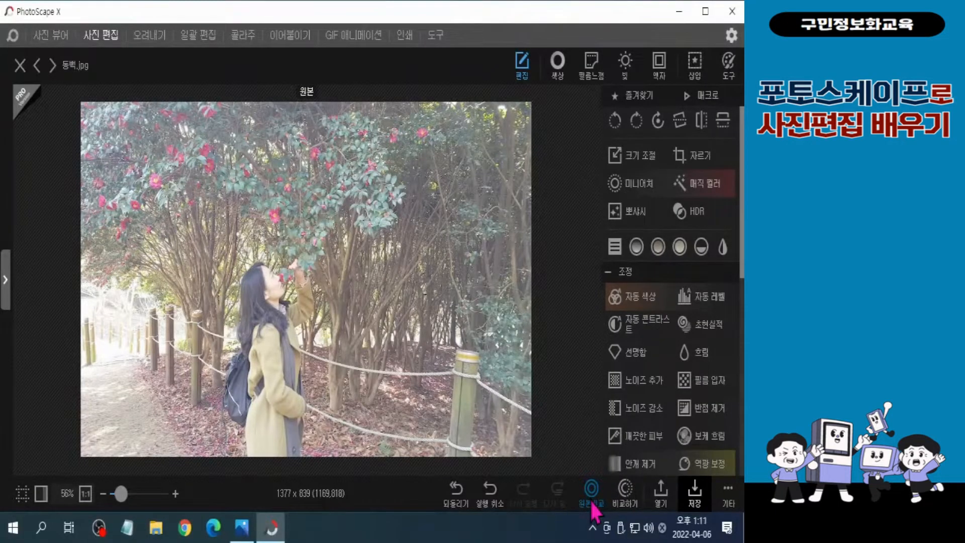
{"action": "left_click", "coordinate": [592, 505]}
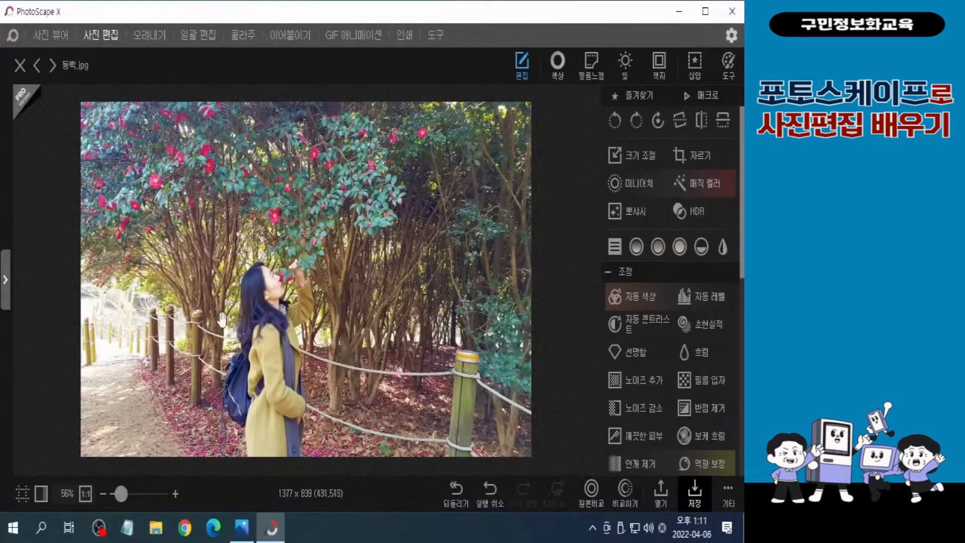
{"action": "left_click", "coordinate": [597, 498]}
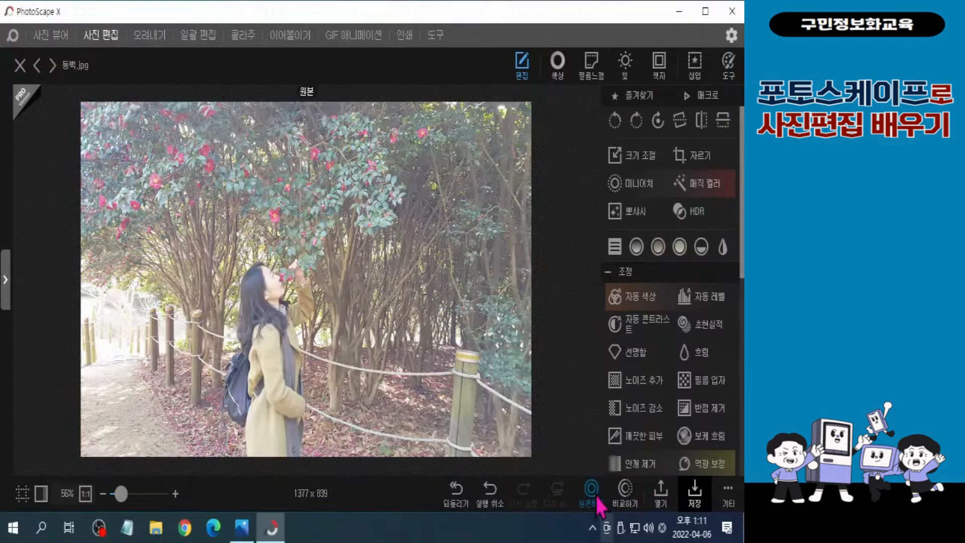
{"action": "left_click", "coordinate": [597, 498]}
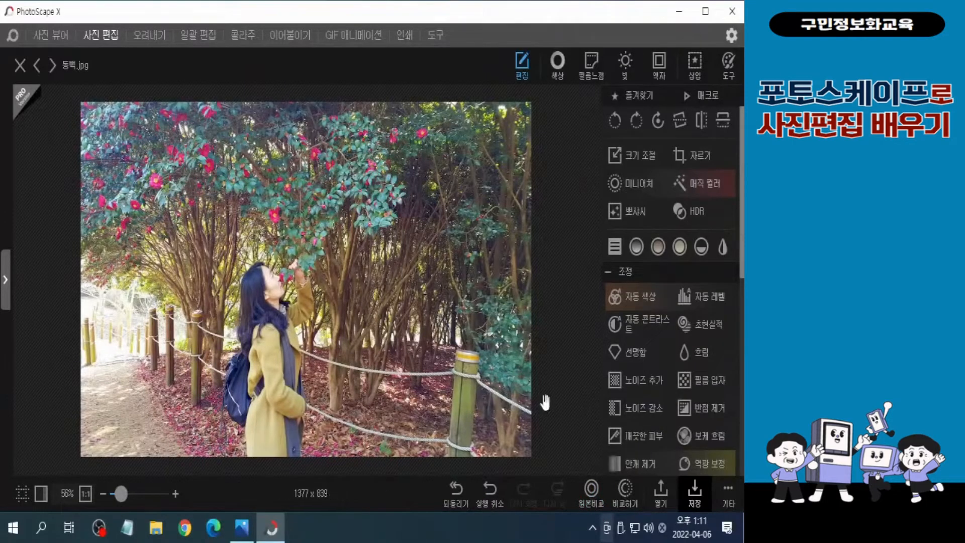
Save the edited photo under the new name 동백 완성 as a JPEG in the 2장 folder
{"action": "left_click", "coordinate": [734, 500]}
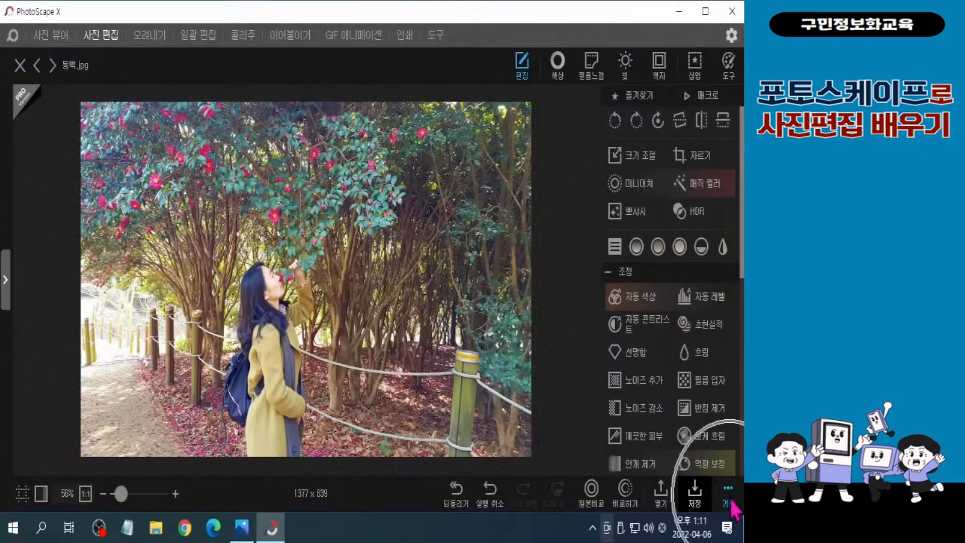
{"action": "key", "text": "ctrl"}
{"action": "key", "text": "ctrl"}
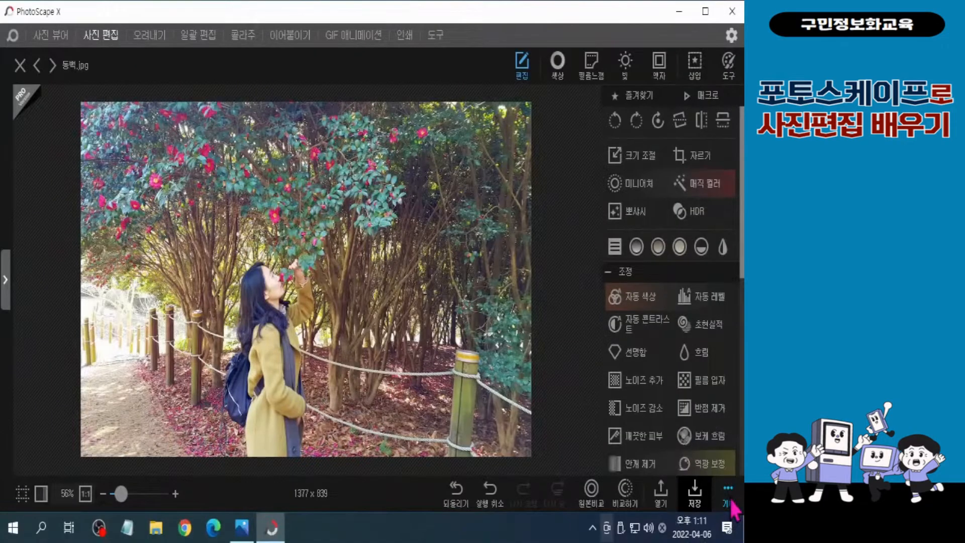
{"action": "left_click", "coordinate": [733, 508]}
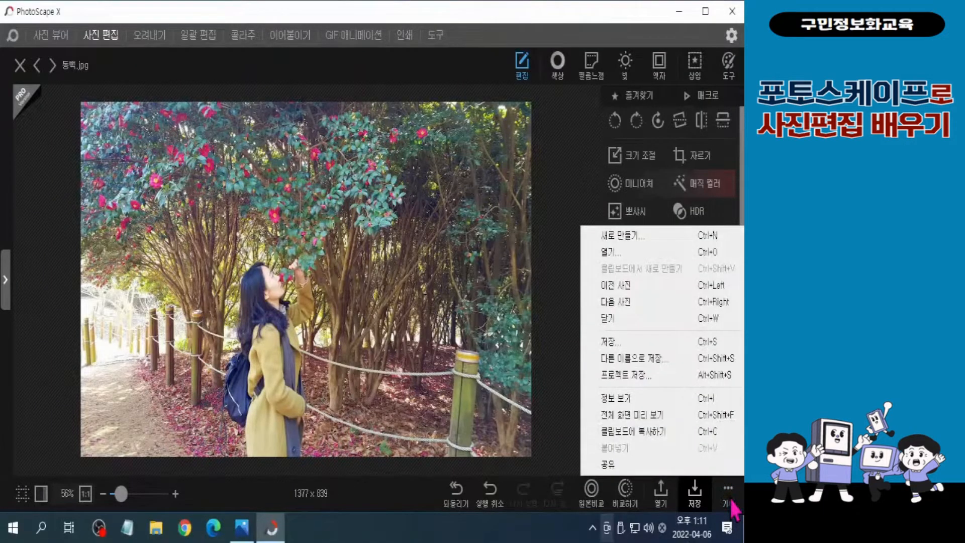
{"action": "left_click", "coordinate": [670, 358]}
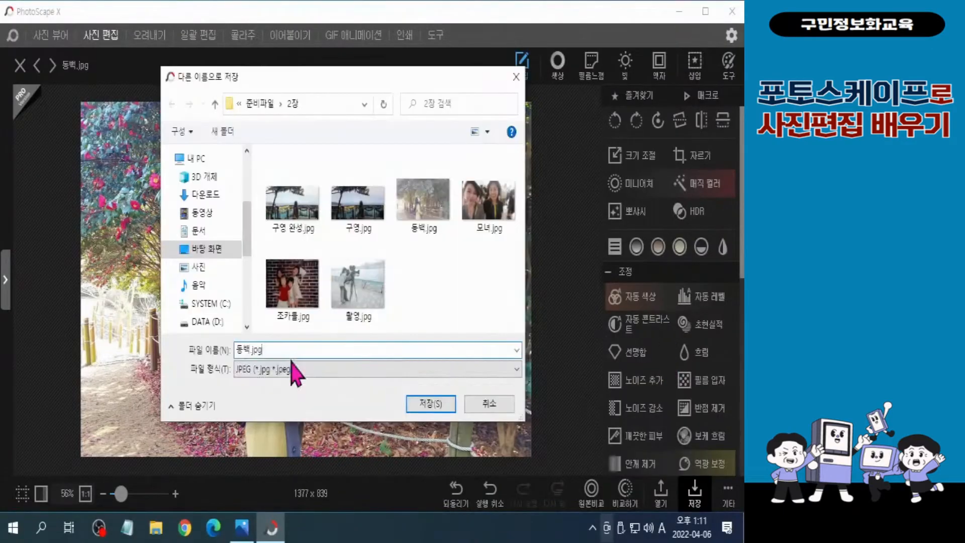
{"action": "key", "text": "BackSpace"}
{"action": "key", "text": "BackSpace"}
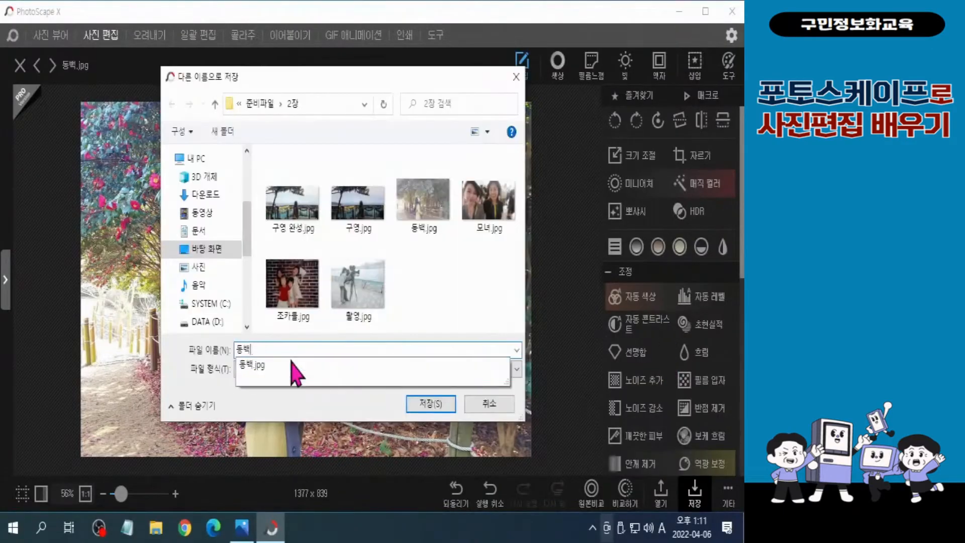
{"action": "type", "text": "dhks"}
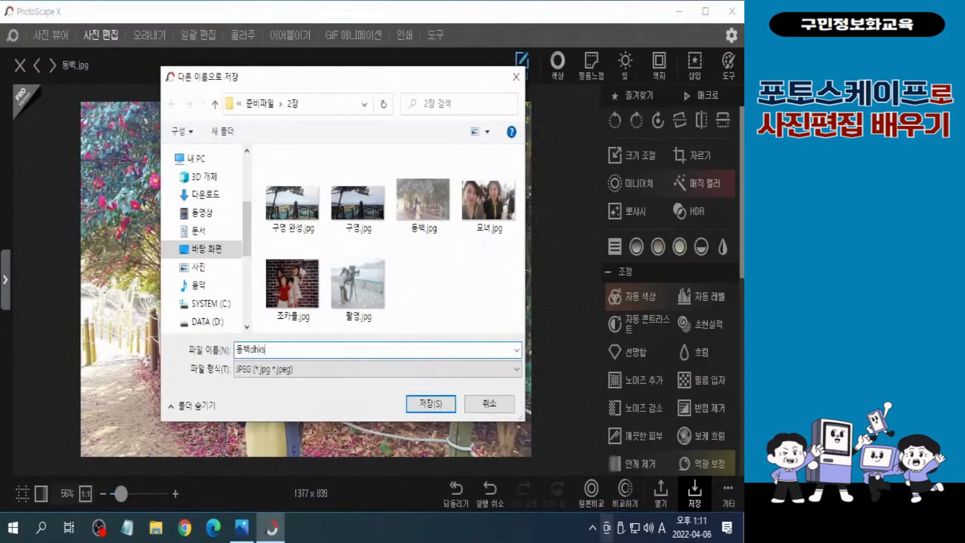
{"action": "key", "text": "BackSpace"}
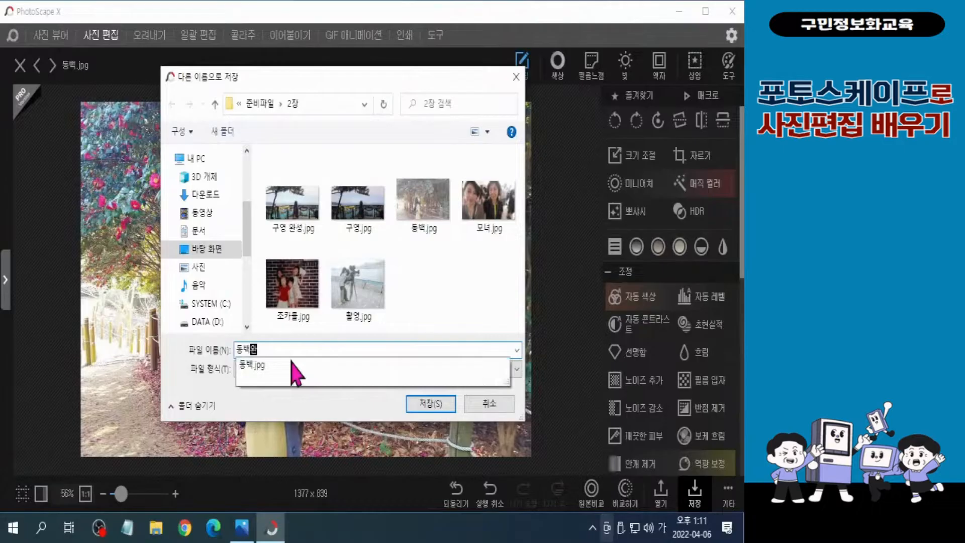
{"action": "type", "text": "성"}
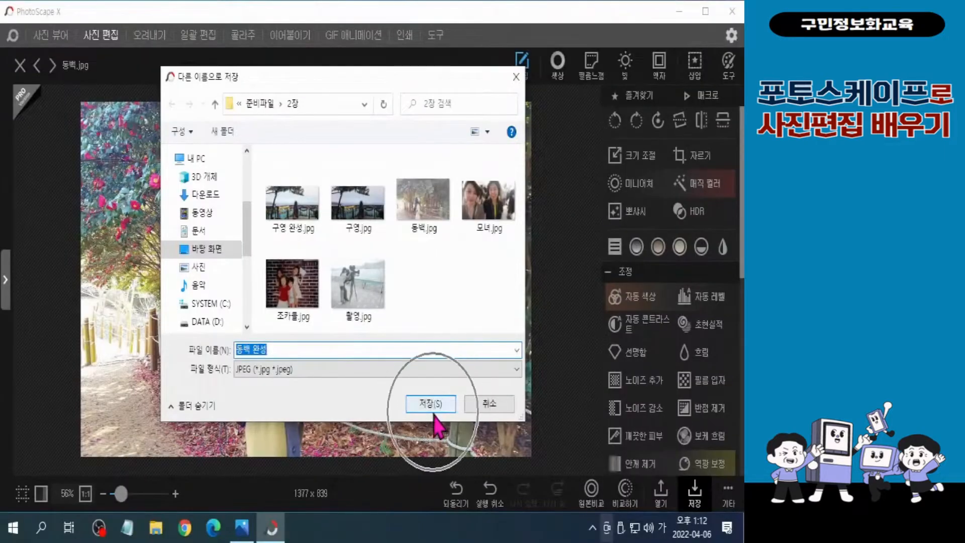
{"action": "left_click", "coordinate": [433, 411]}
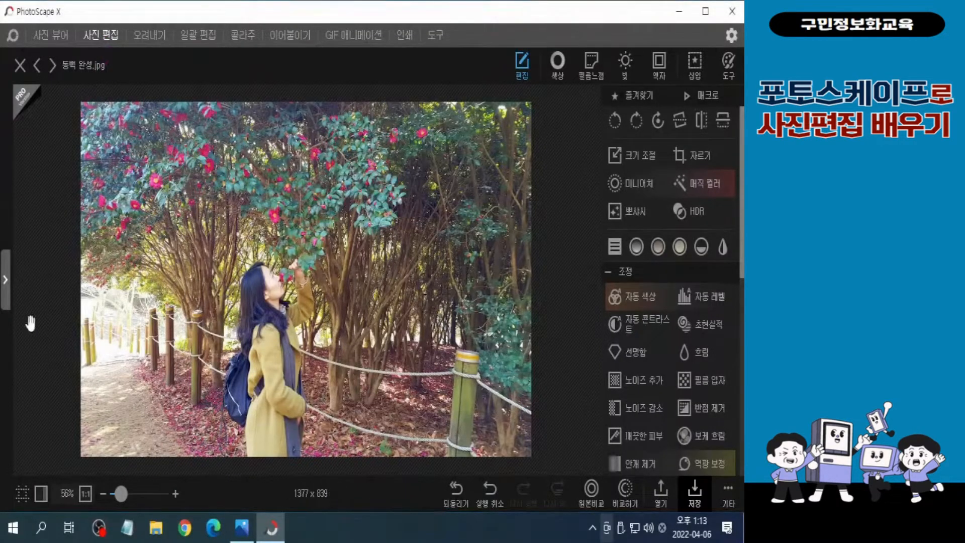
Open 모녀.jpg from the 2장 folder for editing
{"action": "key", "text": "ctrl"}
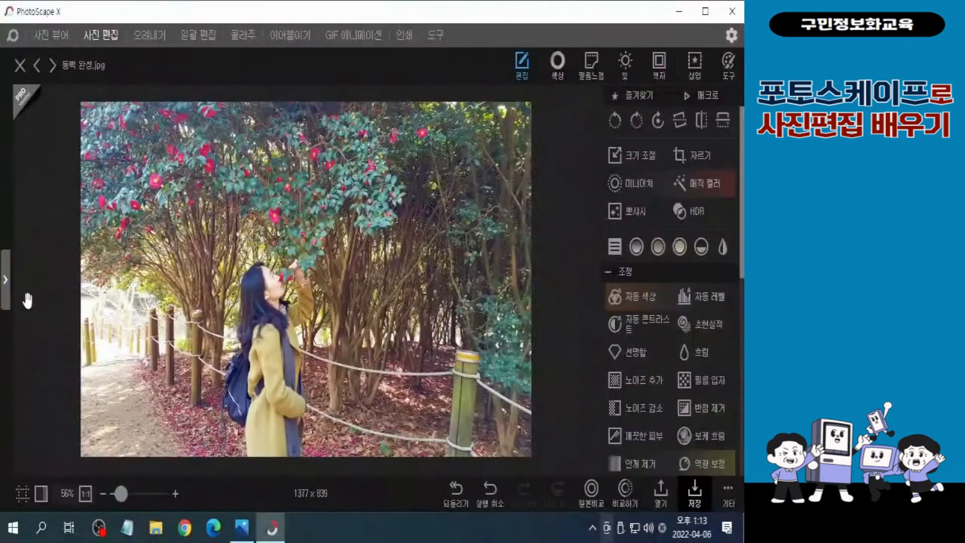
{"action": "left_click", "coordinate": [13, 297]}
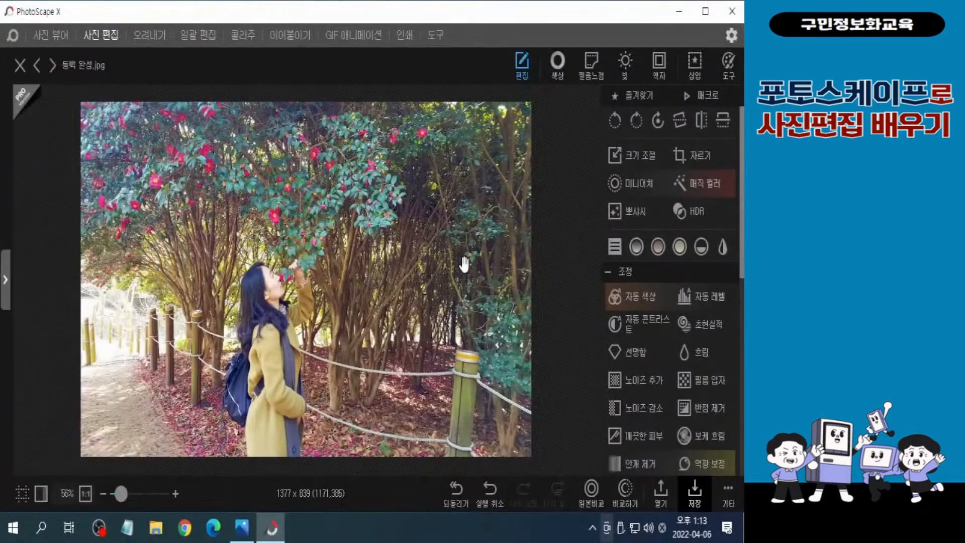
{"action": "key", "text": "ctrl"}
{"action": "key", "text": "ctrl"}
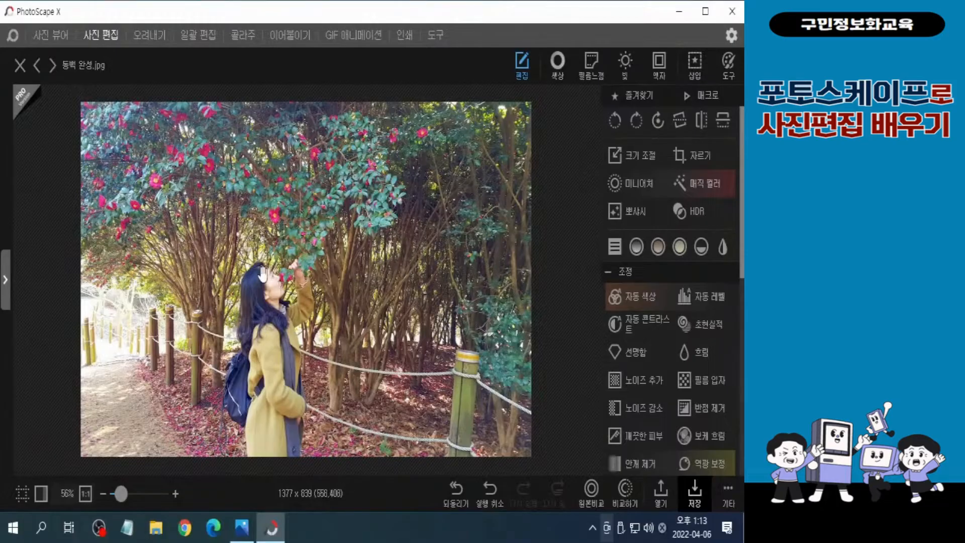
{"action": "mouse_move", "coordinate": [6, 289]}
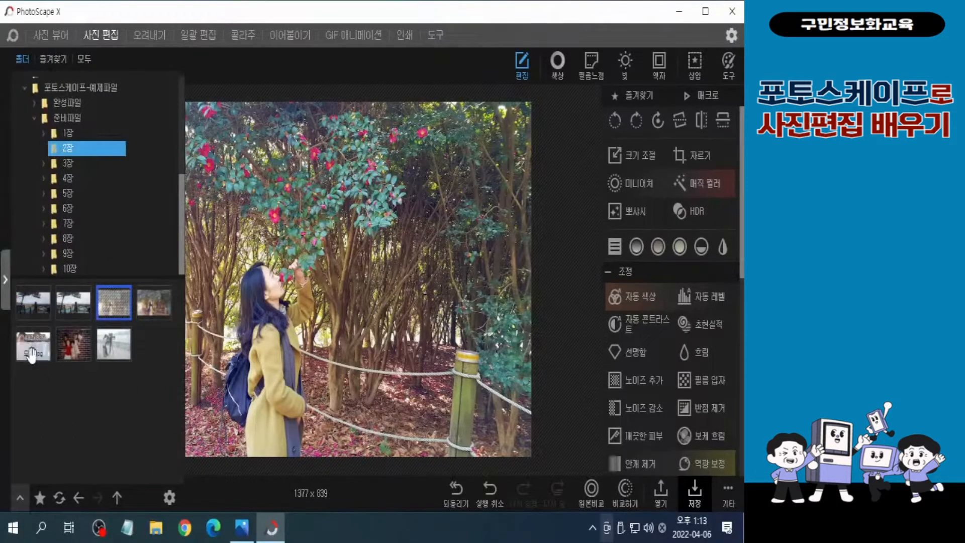
{"action": "key", "text": "ctrl"}
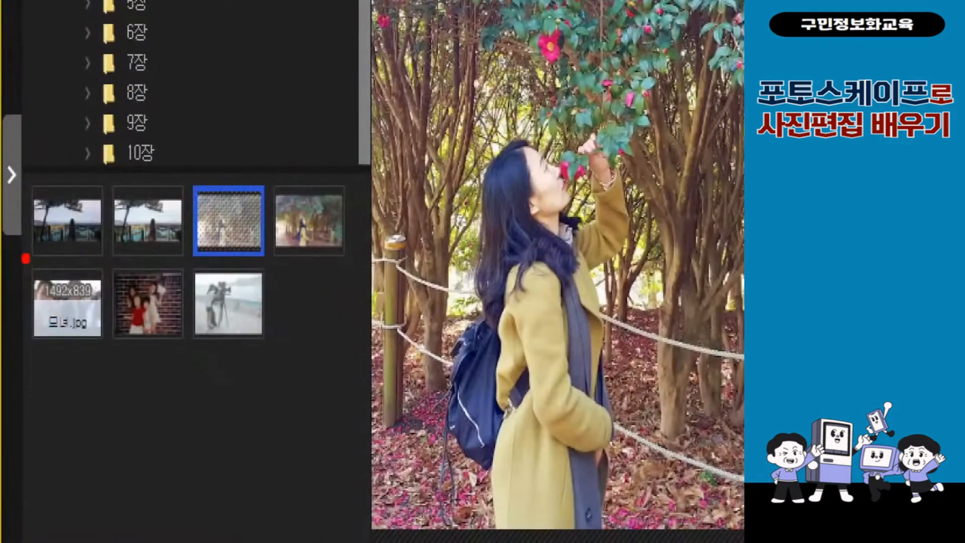
{"action": "left_click", "coordinate": [66, 305]}
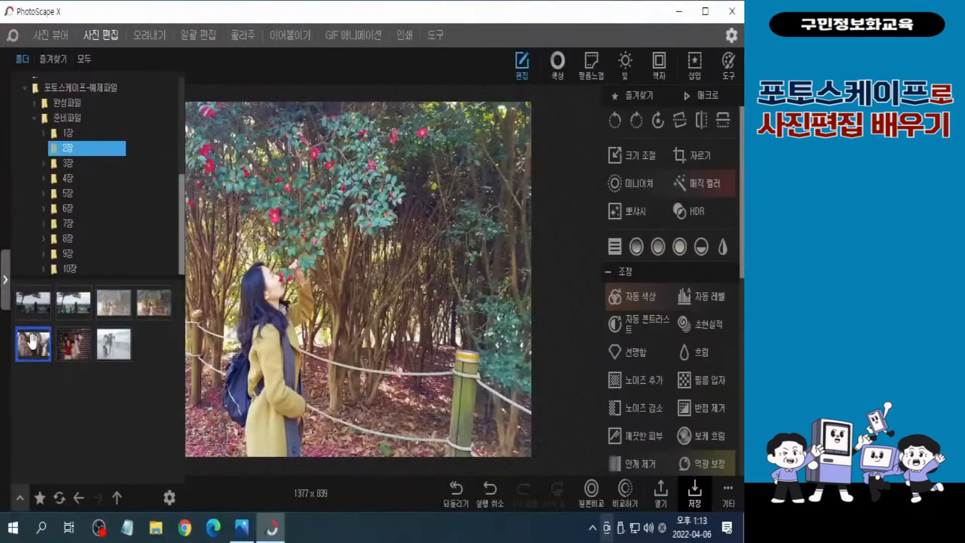
{"action": "double_click", "coordinate": [32, 342]}
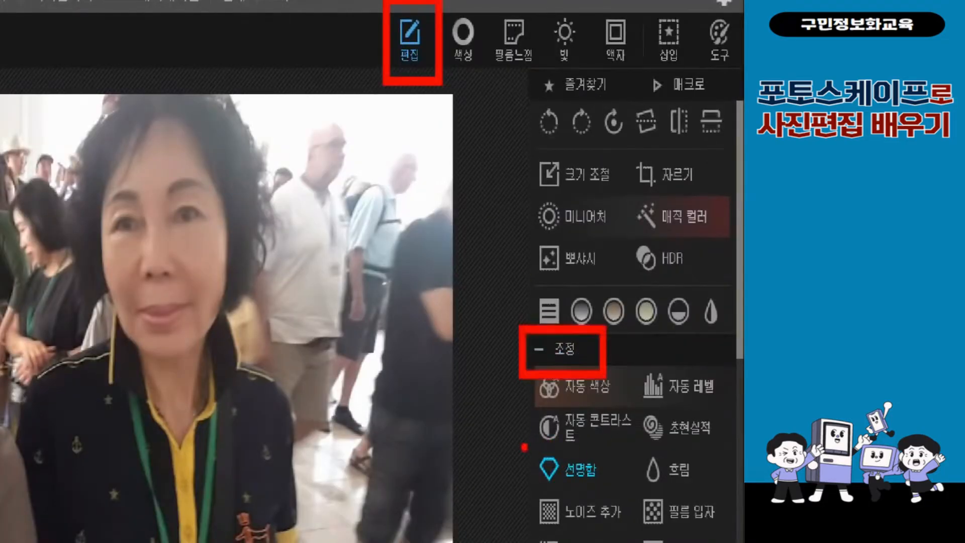
Apply Sharpen (선명함) to the photo with radius 5.0, strength (강도) 80 and a mask brush size of 20
{"action": "left_click", "coordinate": [578, 469]}
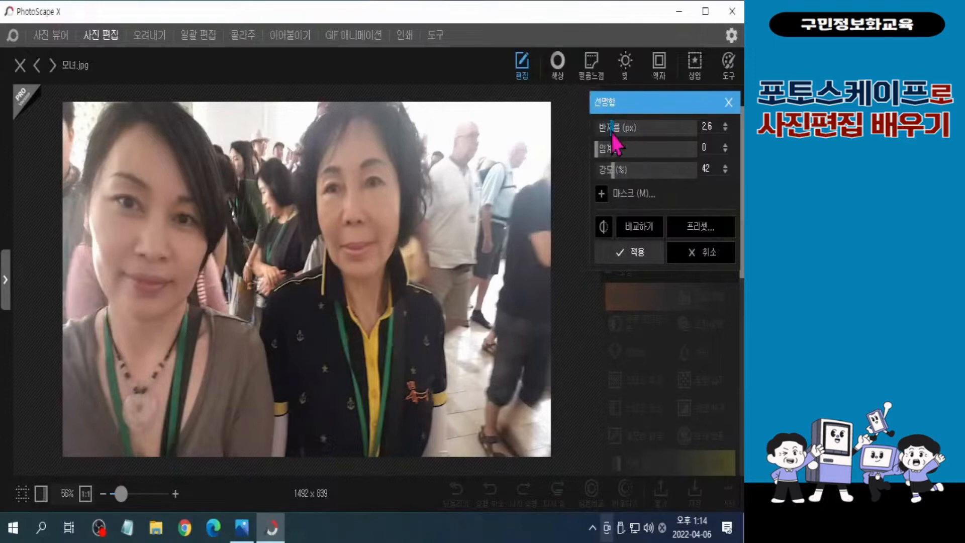
{"action": "left_click_drag", "start_coordinate": [613, 135], "coordinate": [633, 134]}
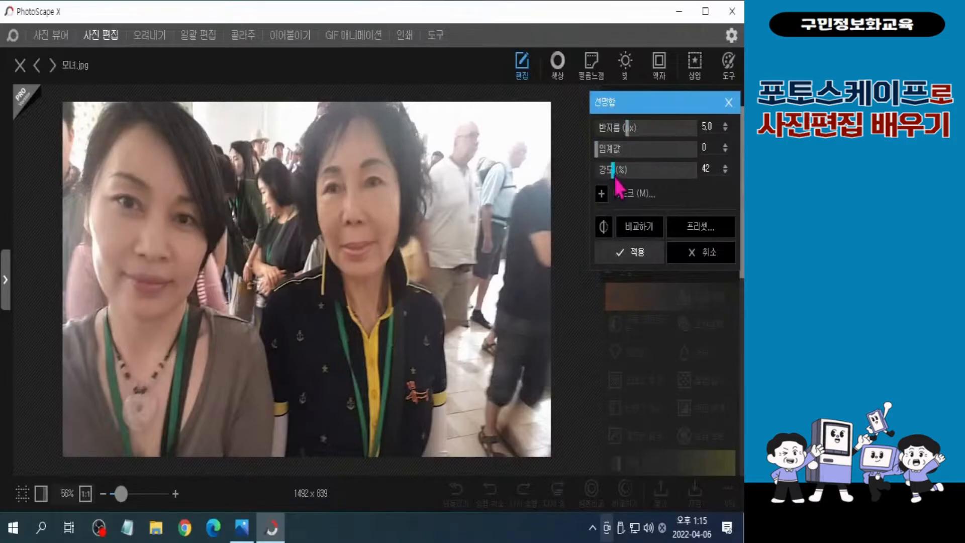
{"action": "left_click_drag", "start_coordinate": [617, 176], "coordinate": [636, 188]}
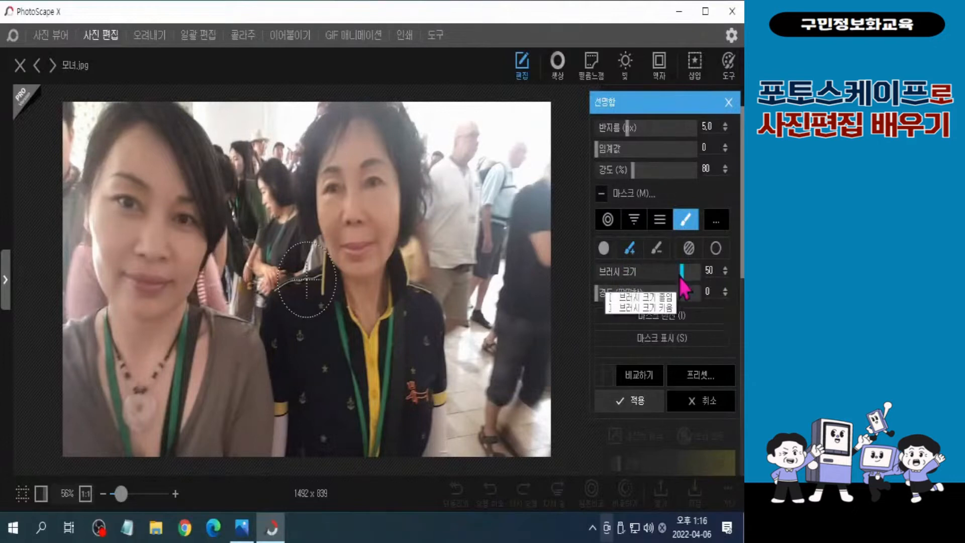
{"action": "left_click_drag", "start_coordinate": [678, 275], "coordinate": [668, 283]}
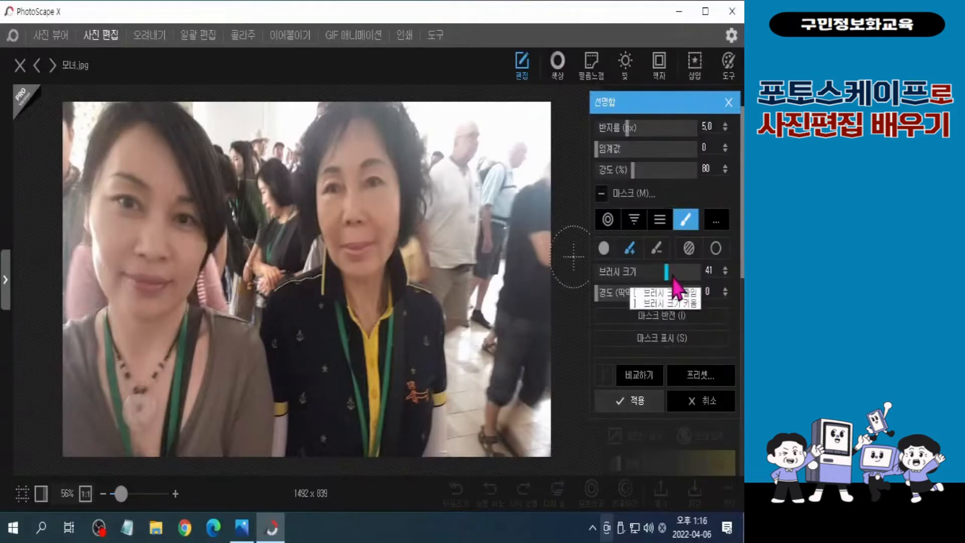
{"action": "left_click_drag", "start_coordinate": [674, 282], "coordinate": [630, 279]}
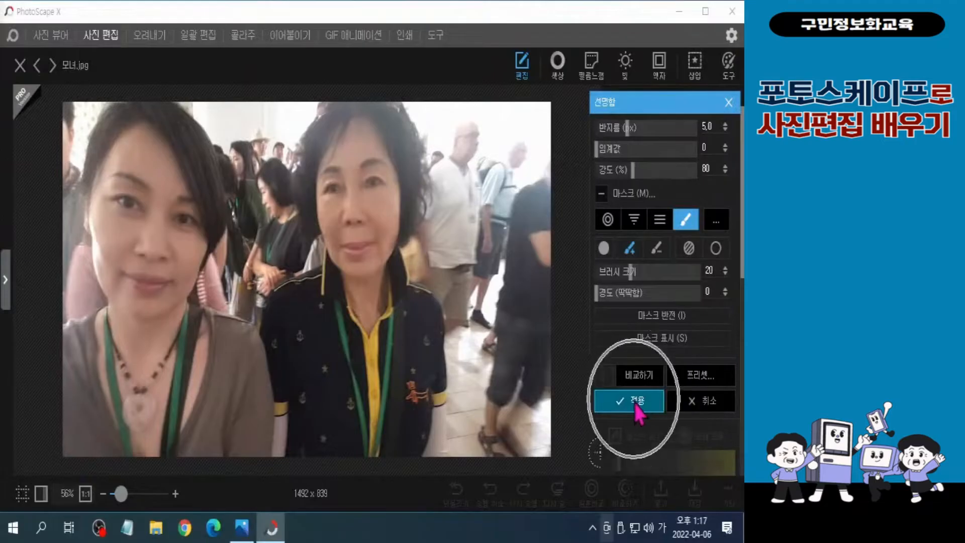
{"action": "left_click", "coordinate": [634, 404]}
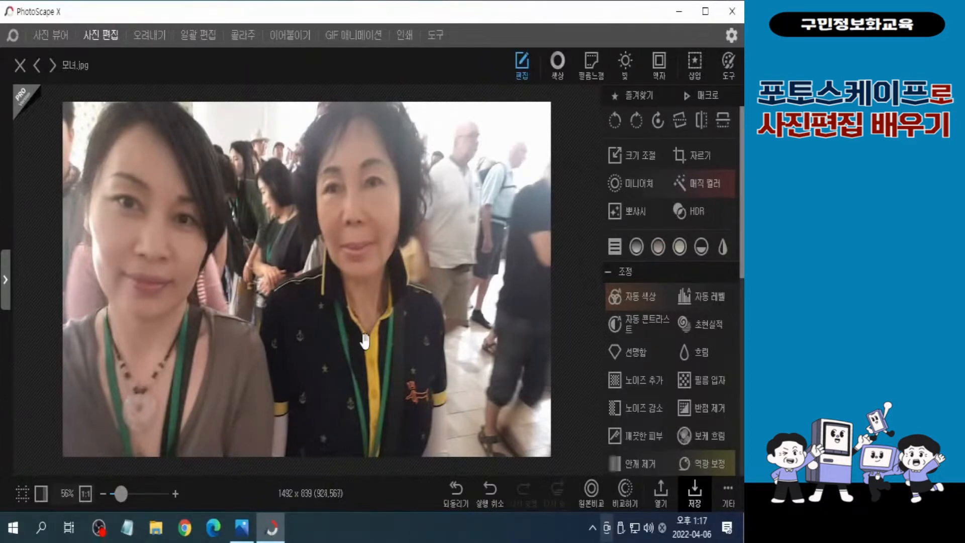
Try another Sharpen (선명함) pass with radius 5.0, strength 80 and the brush mask switched on
{"action": "left_click", "coordinate": [630, 352]}
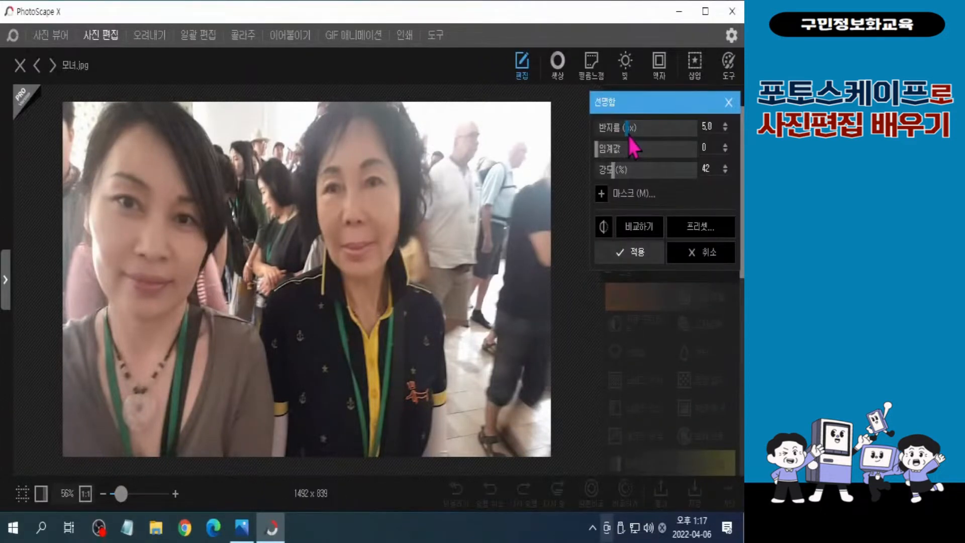
{"action": "left_click_drag", "start_coordinate": [613, 179], "coordinate": [633, 180]}
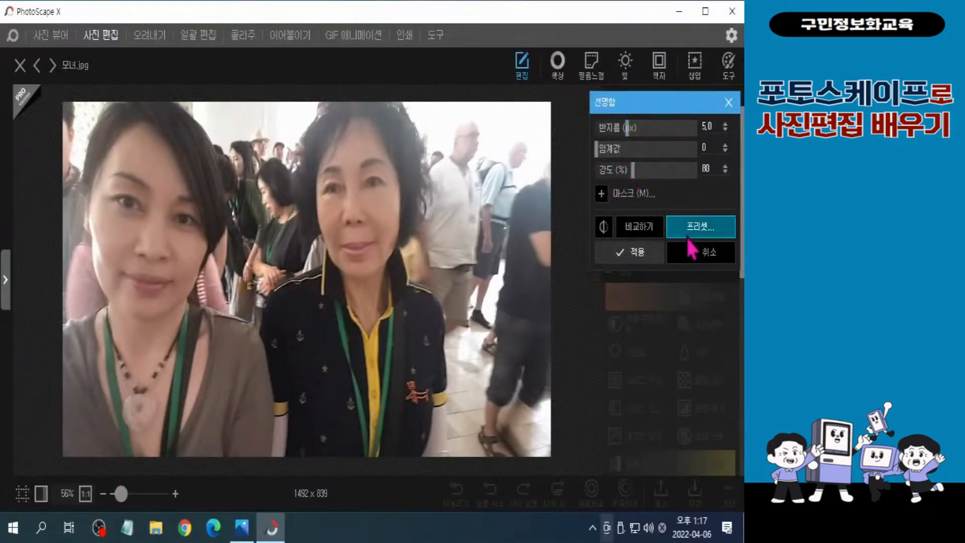
{"action": "left_click", "coordinate": [631, 196]}
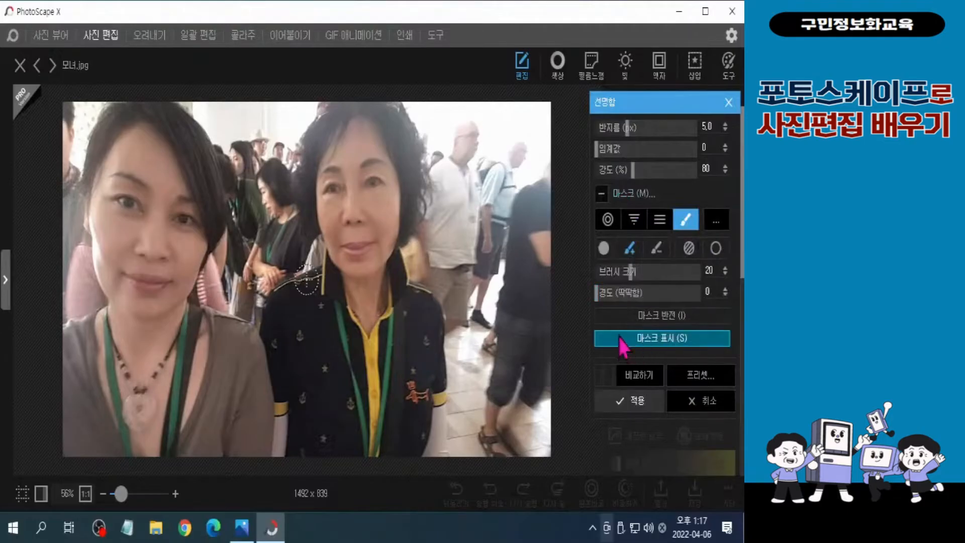
{"action": "left_click", "coordinate": [638, 400]}
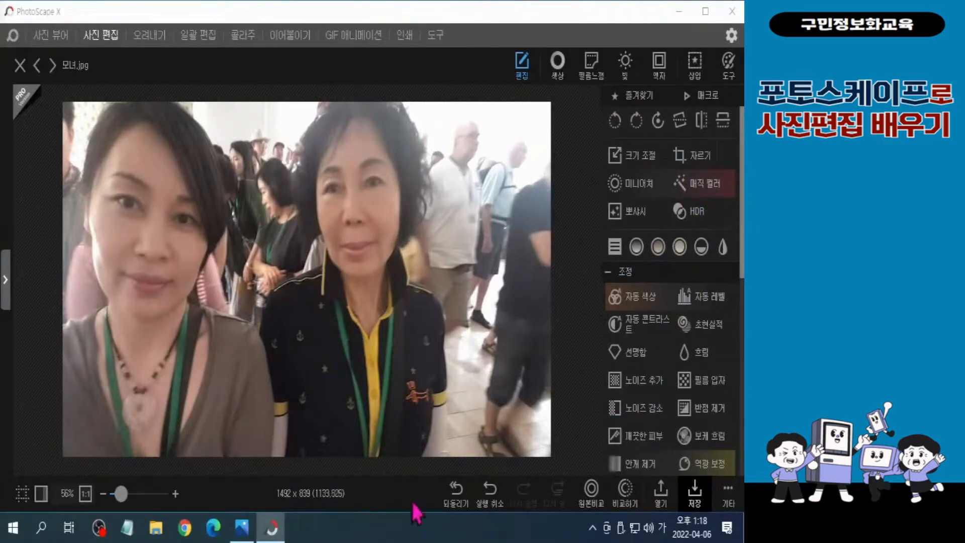
{"action": "left_click", "coordinate": [627, 354]}
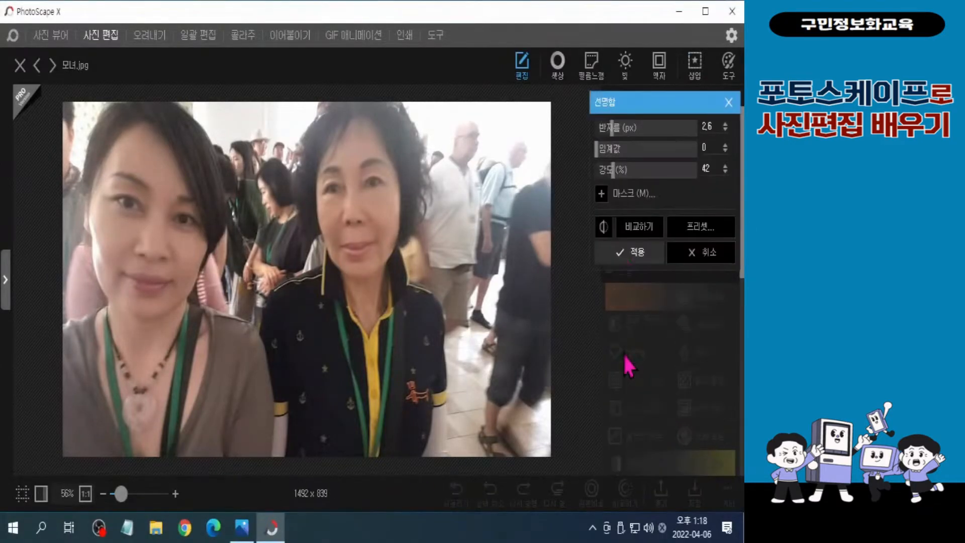
{"action": "left_click", "coordinate": [705, 253]}
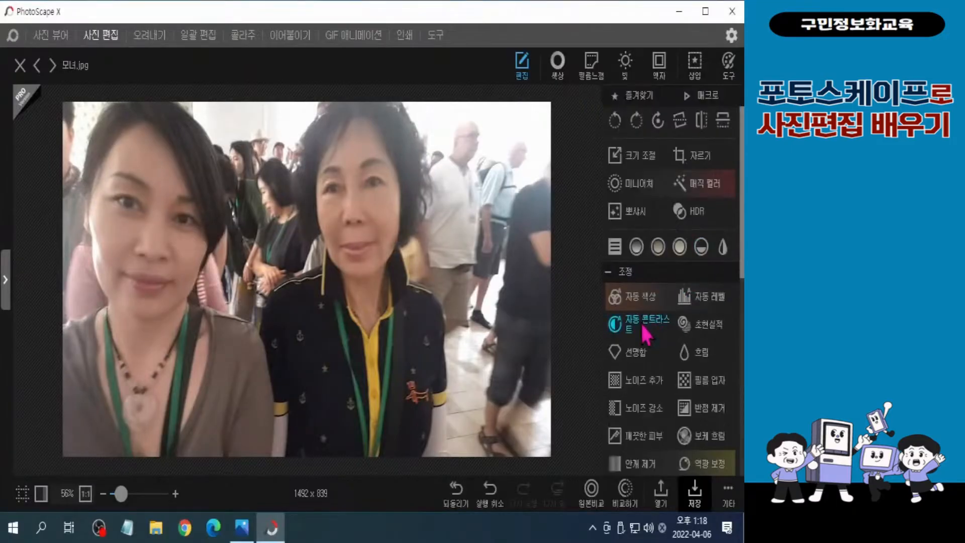
Set up Sharpen (선명함) for the photo with radius 5.0 and strength (강도) 80
{"action": "left_click", "coordinate": [628, 354]}
{"action": "left_click_drag", "start_coordinate": [613, 132], "coordinate": [629, 140]}
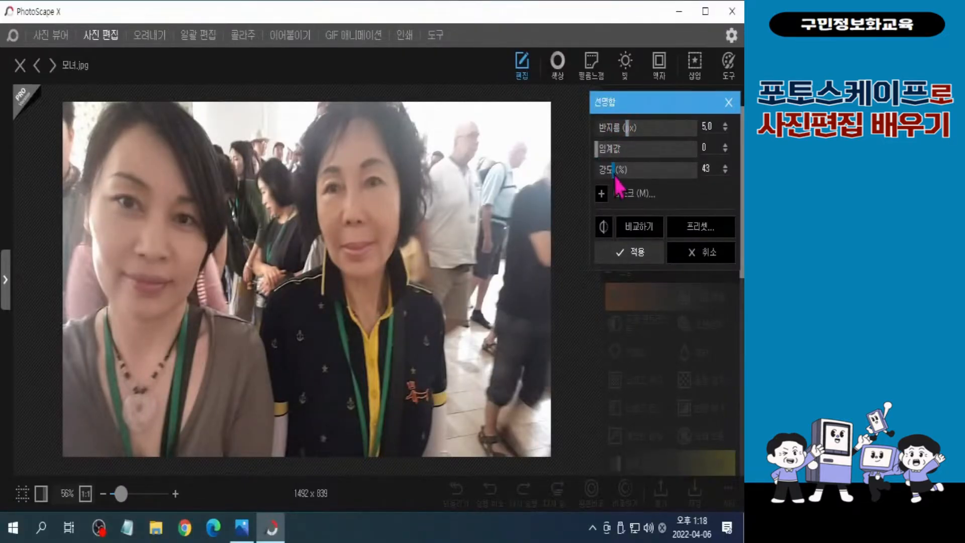
{"action": "left_click_drag", "start_coordinate": [612, 171], "coordinate": [632, 172]}
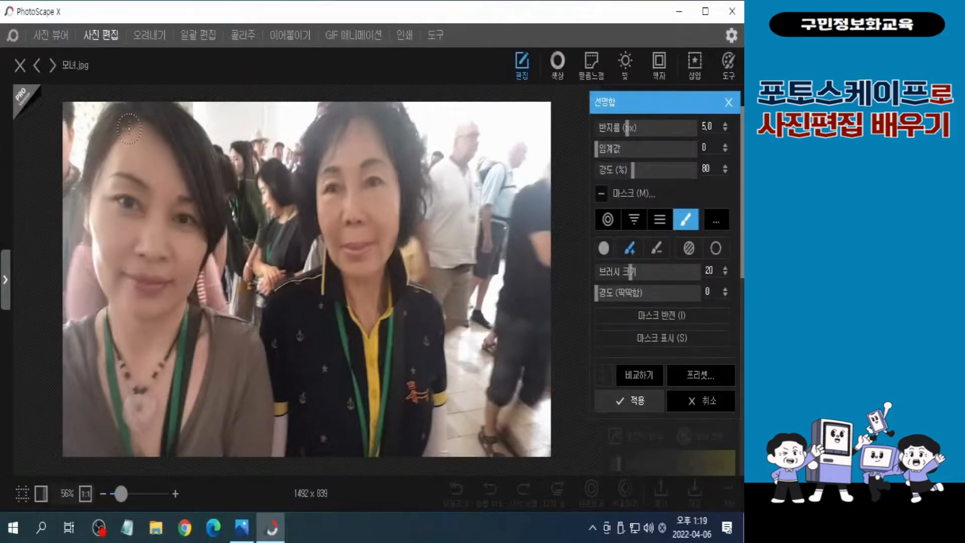
Paint the sharpening mask over both women's hair, eyes, face outlines and clothing edges, and apply it
{"action": "mouse_move", "coordinate": [129, 117]}
{"action": "left_mouse_down"}
{"action": "mouse_move", "coordinate": [99, 148]}
{"action": "mouse_move", "coordinate": [89, 176]}
{"action": "mouse_move", "coordinate": [105, 311]}
{"action": "mouse_move", "coordinate": [69, 331]}
{"action": "left_mouse_up"}
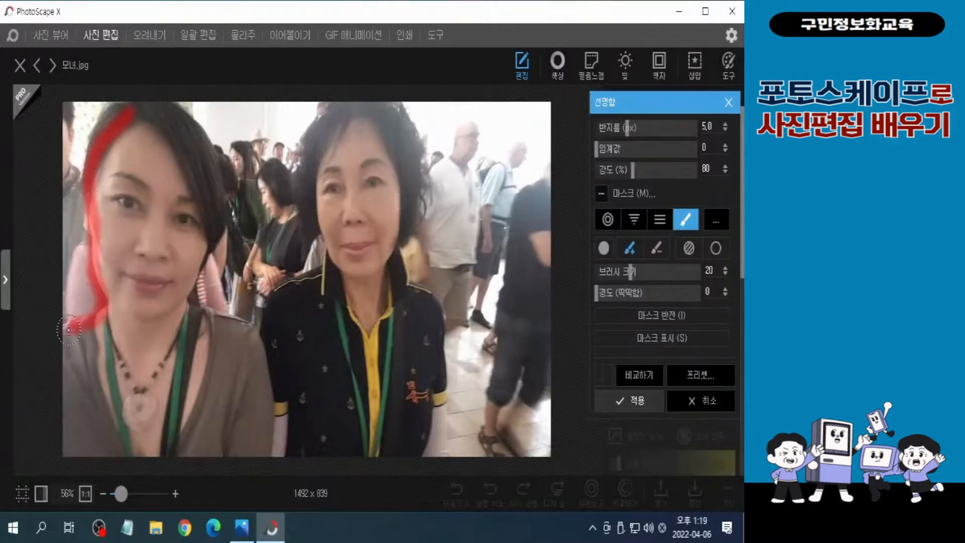
{"action": "mouse_move", "coordinate": [133, 110]}
{"action": "left_mouse_down"}
{"action": "mouse_move", "coordinate": [266, 360]}
{"action": "mouse_move", "coordinate": [267, 405]}
{"action": "left_mouse_up"}
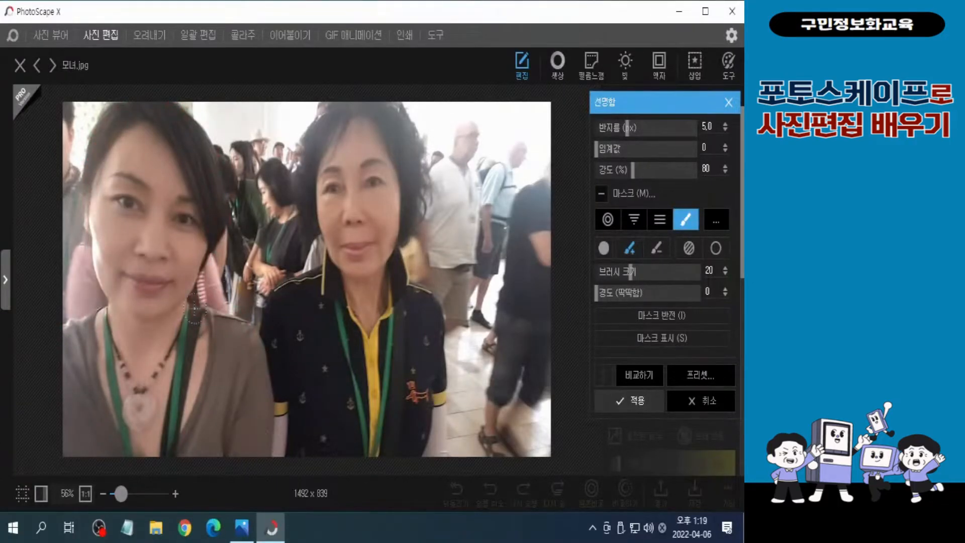
{"action": "mouse_move", "coordinate": [194, 308]}
{"action": "left_mouse_down"}
{"action": "mouse_move", "coordinate": [222, 316]}
{"action": "mouse_move", "coordinate": [188, 304]}
{"action": "mouse_move", "coordinate": [228, 201]}
{"action": "mouse_move", "coordinate": [214, 156]}
{"action": "mouse_move", "coordinate": [165, 103]}
{"action": "mouse_move", "coordinate": [116, 106]}
{"action": "mouse_move", "coordinate": [86, 146]}
{"action": "left_mouse_up"}
{"action": "mouse_move", "coordinate": [338, 172]}
{"action": "left_mouse_down"}
{"action": "mouse_move", "coordinate": [317, 175]}
{"action": "mouse_move", "coordinate": [387, 162]}
{"action": "left_mouse_up"}
{"action": "left_click_drag", "start_coordinate": [322, 192], "coordinate": [383, 181]}
{"action": "left_click_drag", "start_coordinate": [372, 201], "coordinate": [372, 182]}
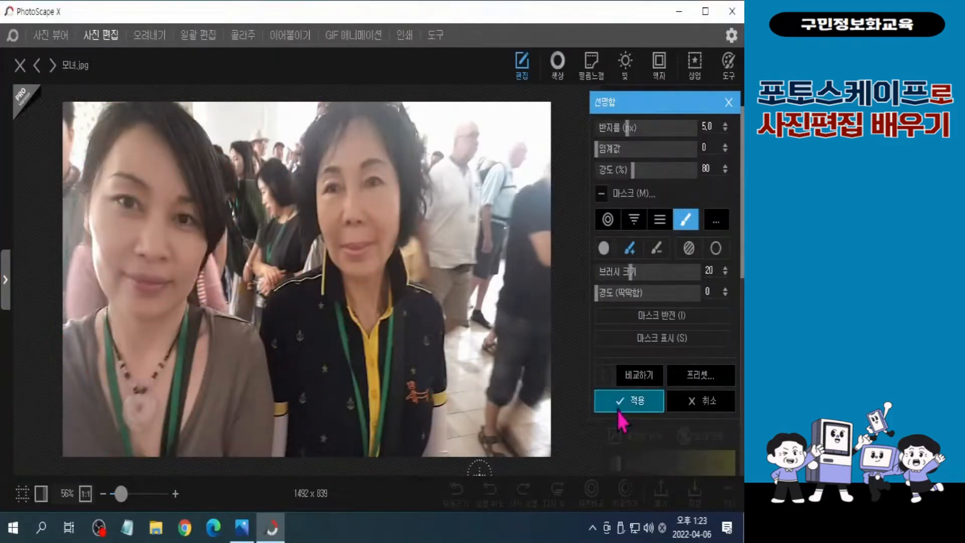
{"action": "left_click", "coordinate": [617, 409]}
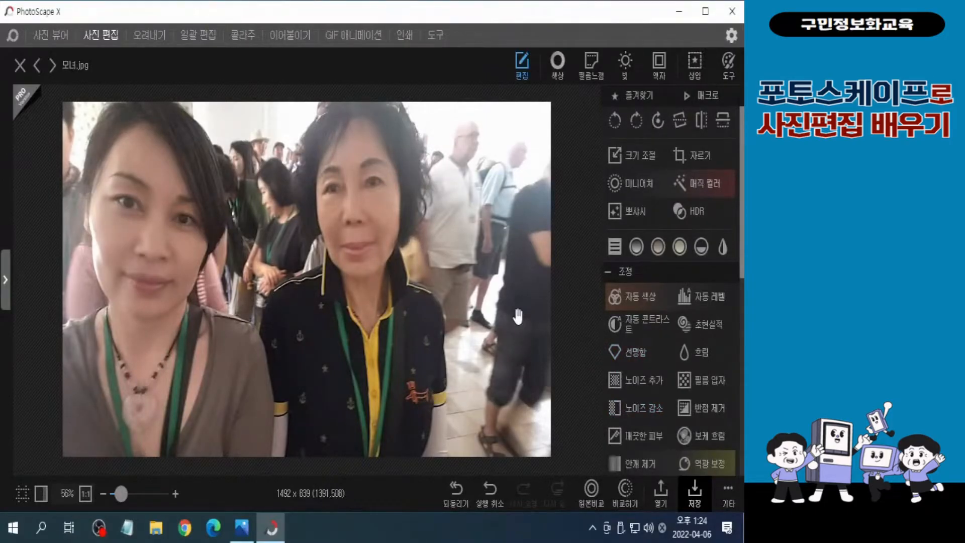
Set up a box blur (상자 흐림) with a brush mask and a brush size of 30
{"action": "left_click", "coordinate": [698, 366]}
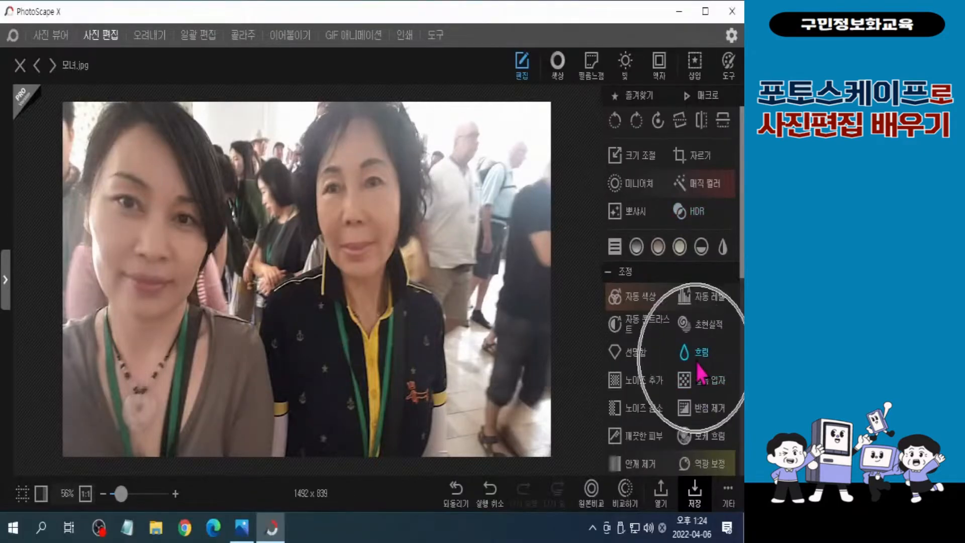
{"action": "left_click", "coordinate": [698, 365]}
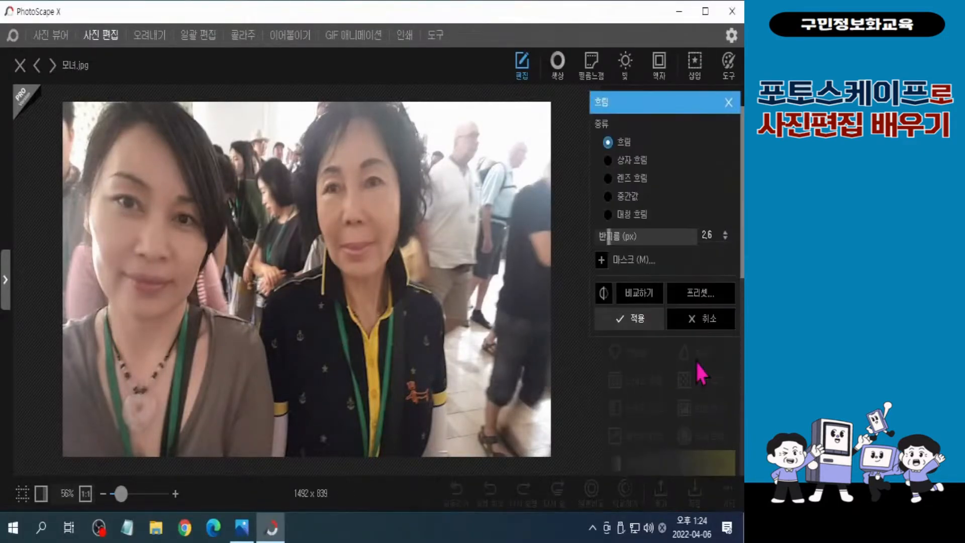
{"action": "left_click", "coordinate": [609, 163]}
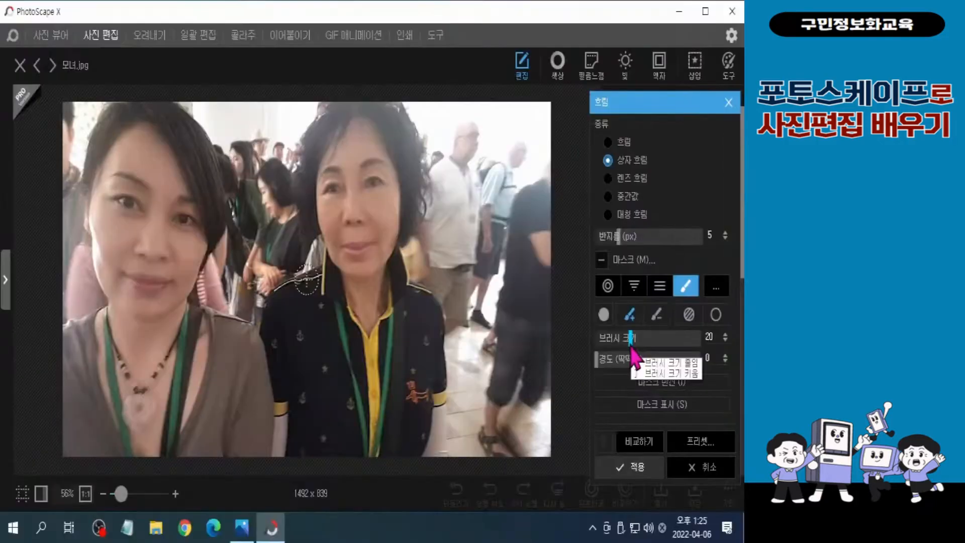
{"action": "left_click_drag", "start_coordinate": [638, 341], "coordinate": [653, 357]}
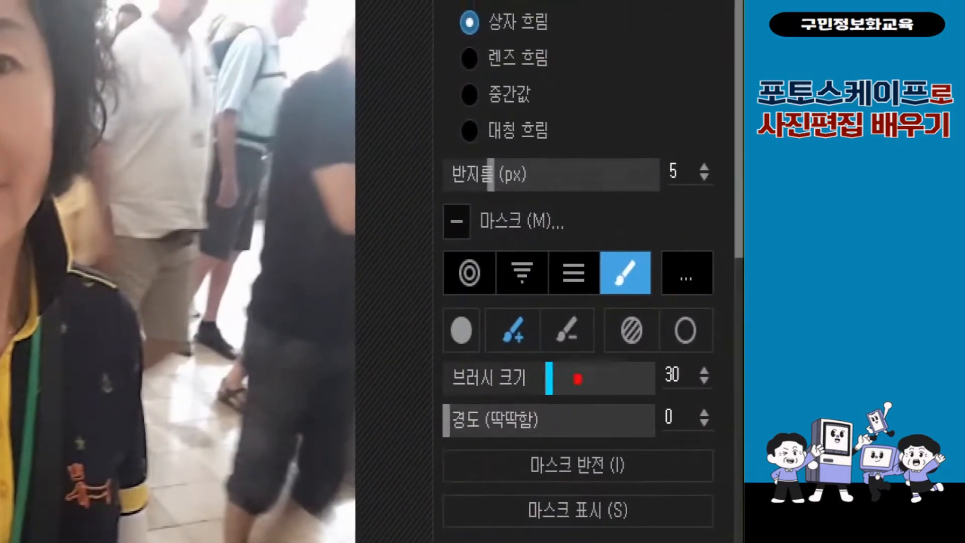
{"action": "left_click_drag", "start_coordinate": [439, 357], "coordinate": [728, 402]}
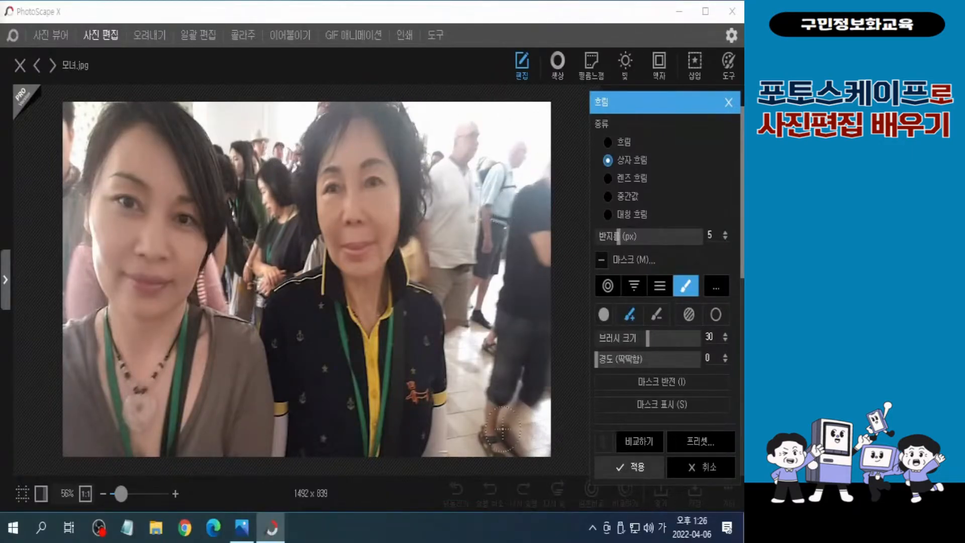
Paint the blur mask over the whole background around both women, apply it and compare the result with the original
{"action": "mouse_move", "coordinate": [460, 443]}
{"action": "left_mouse_down"}
{"action": "mouse_move", "coordinate": [518, 444]}
{"action": "mouse_move", "coordinate": [467, 445]}
{"action": "mouse_move", "coordinate": [483, 402]}
{"action": "mouse_move", "coordinate": [550, 397]}
{"action": "mouse_move", "coordinate": [542, 346]}
{"action": "mouse_move", "coordinate": [470, 382]}
{"action": "mouse_move", "coordinate": [455, 410]}
{"action": "mouse_move", "coordinate": [423, 101]}
{"action": "mouse_move", "coordinate": [410, 103]}
{"action": "mouse_move", "coordinate": [441, 142]}
{"action": "mouse_move", "coordinate": [443, 194]}
{"action": "mouse_move", "coordinate": [432, 125]}
{"action": "left_mouse_up"}
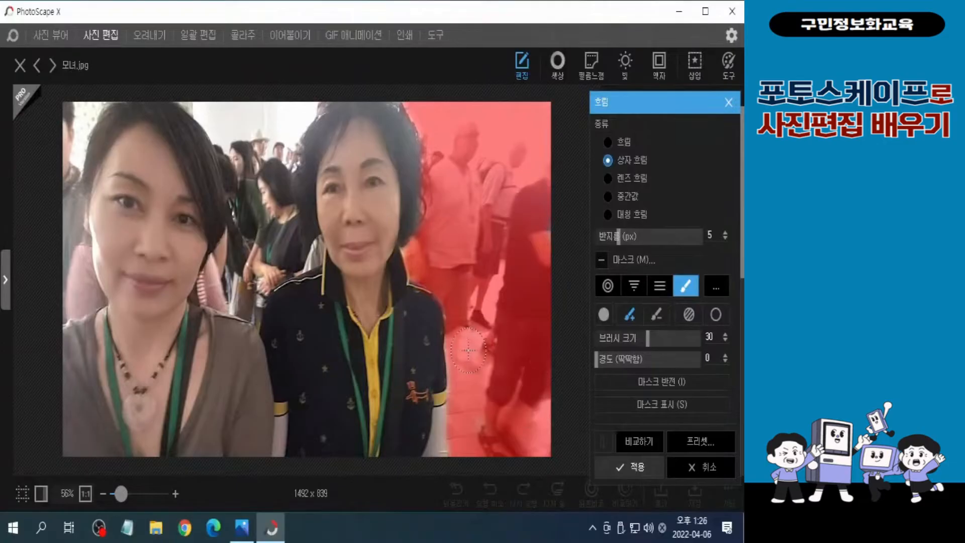
{"action": "mouse_move", "coordinate": [257, 107]}
{"action": "left_mouse_down"}
{"action": "mouse_move", "coordinate": [193, 113]}
{"action": "mouse_move", "coordinate": [227, 147]}
{"action": "mouse_move", "coordinate": [236, 226]}
{"action": "mouse_move", "coordinate": [254, 246]}
{"action": "mouse_move", "coordinate": [254, 294]}
{"action": "left_mouse_up"}
{"action": "mouse_move", "coordinate": [93, 114]}
{"action": "left_mouse_down"}
{"action": "mouse_move", "coordinate": [65, 107]}
{"action": "mouse_move", "coordinate": [62, 133]}
{"action": "mouse_move", "coordinate": [76, 110]}
{"action": "mouse_move", "coordinate": [97, 102]}
{"action": "mouse_move", "coordinate": [99, 115]}
{"action": "mouse_move", "coordinate": [76, 126]}
{"action": "mouse_move", "coordinate": [74, 166]}
{"action": "mouse_move", "coordinate": [94, 106]}
{"action": "mouse_move", "coordinate": [81, 153]}
{"action": "mouse_move", "coordinate": [79, 136]}
{"action": "mouse_move", "coordinate": [60, 266]}
{"action": "mouse_move", "coordinate": [64, 316]}
{"action": "mouse_move", "coordinate": [90, 297]}
{"action": "left_mouse_up"}
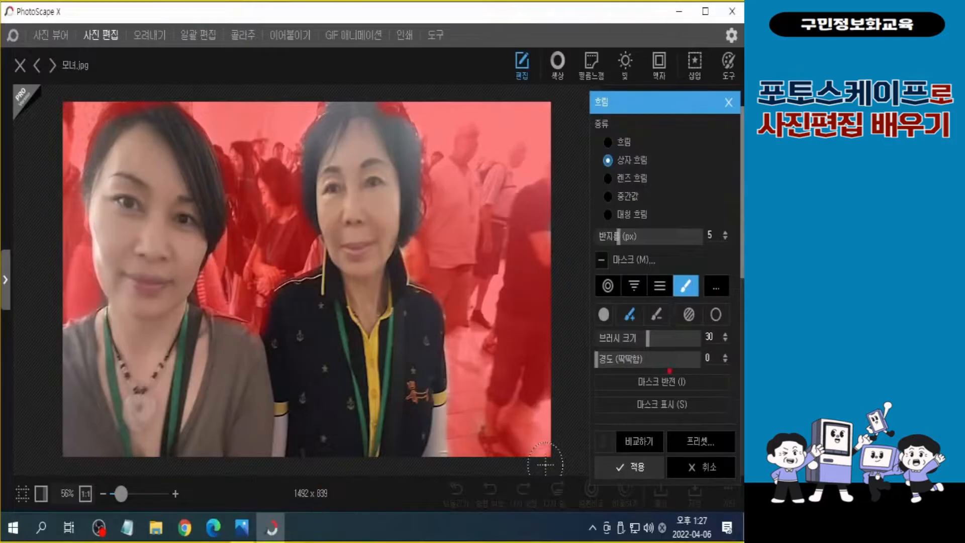
{"action": "left_click", "coordinate": [628, 470]}
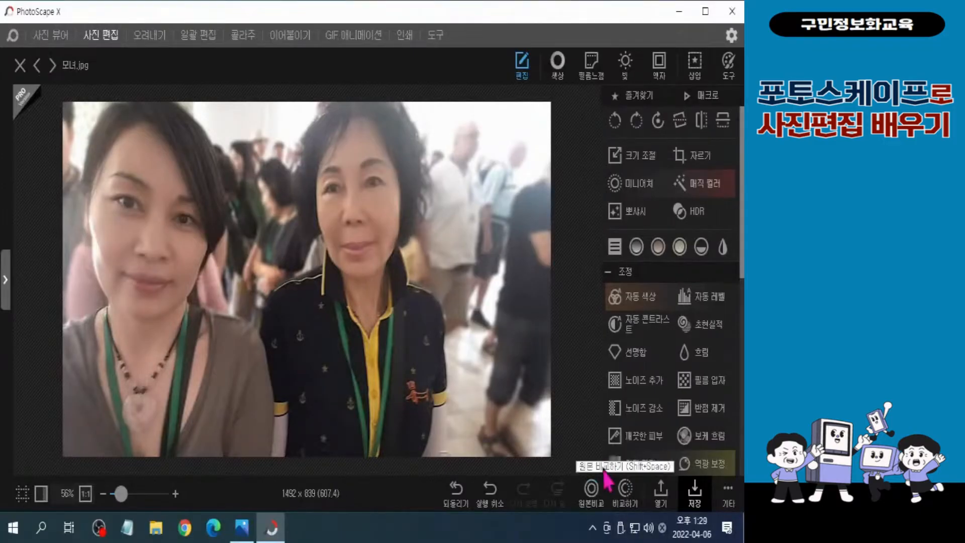
{"action": "left_click", "coordinate": [592, 495]}
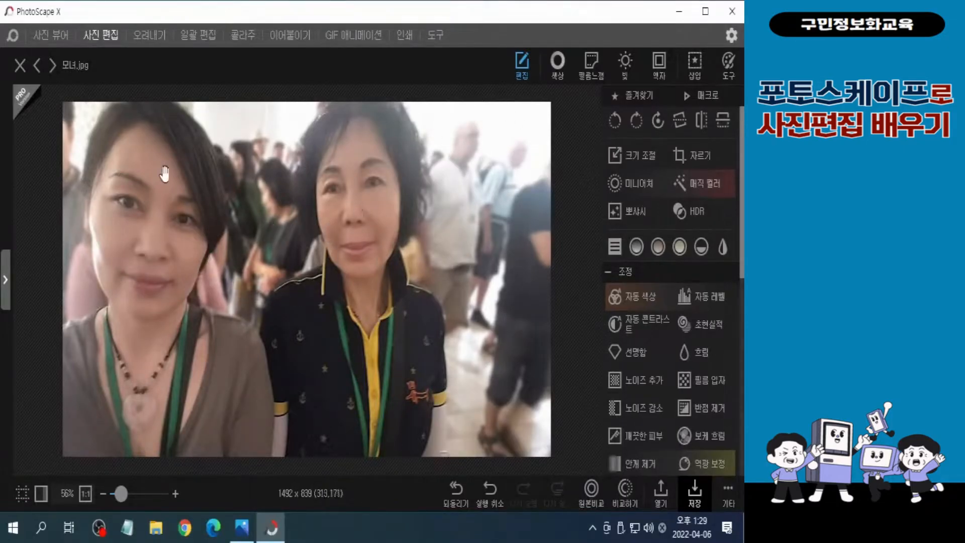
{"action": "left_click", "coordinate": [595, 498]}
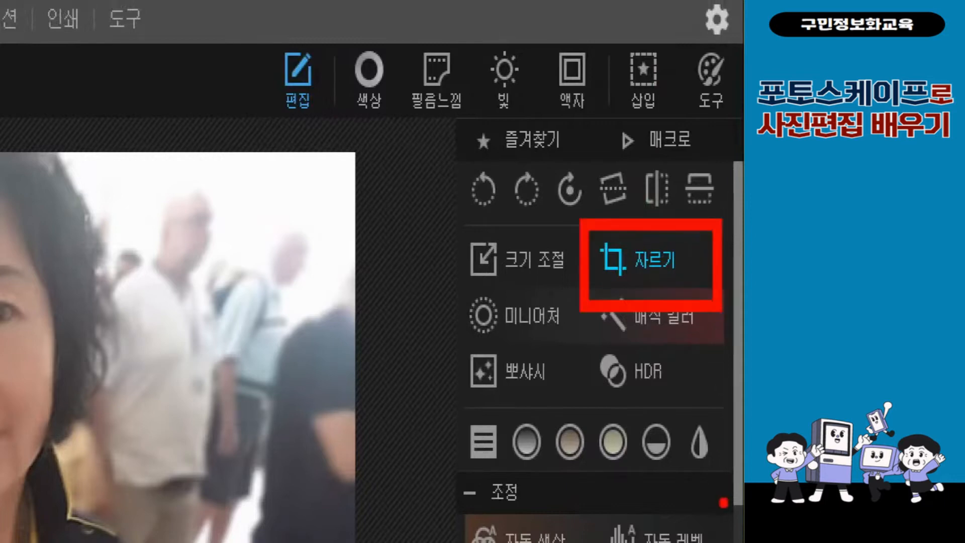
Start a perspective crop (원근 자르기) of the photo with both right-hand corners of the crop frame pulled inward vertically
{"action": "left_click", "coordinate": [655, 265]}
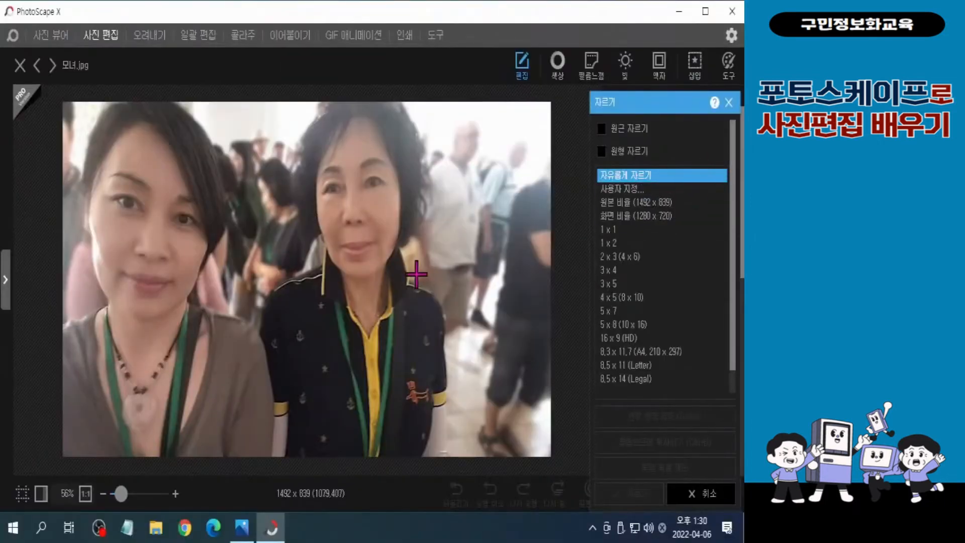
{"action": "left_click", "coordinate": [602, 131]}
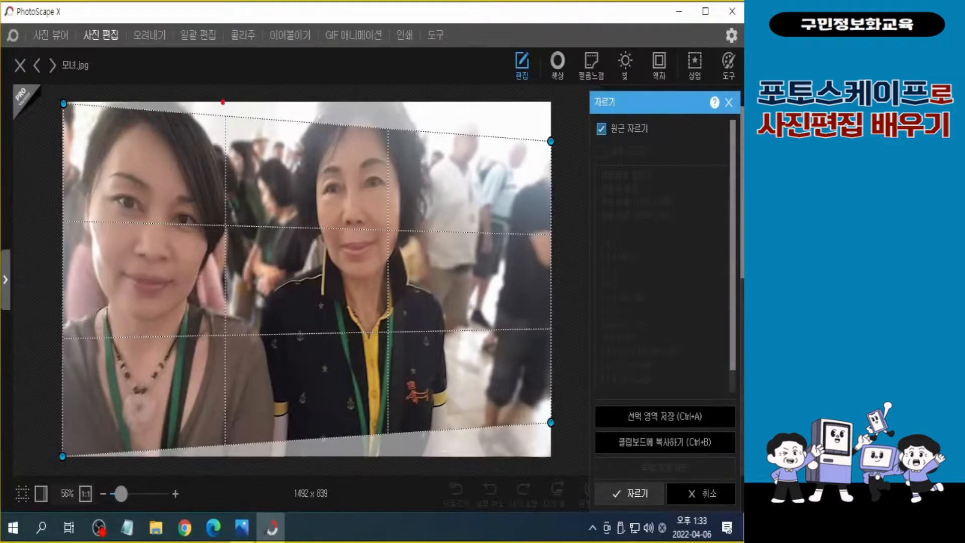
{"action": "left_click_drag", "start_coordinate": [394, 137], "coordinate": [403, 414]}
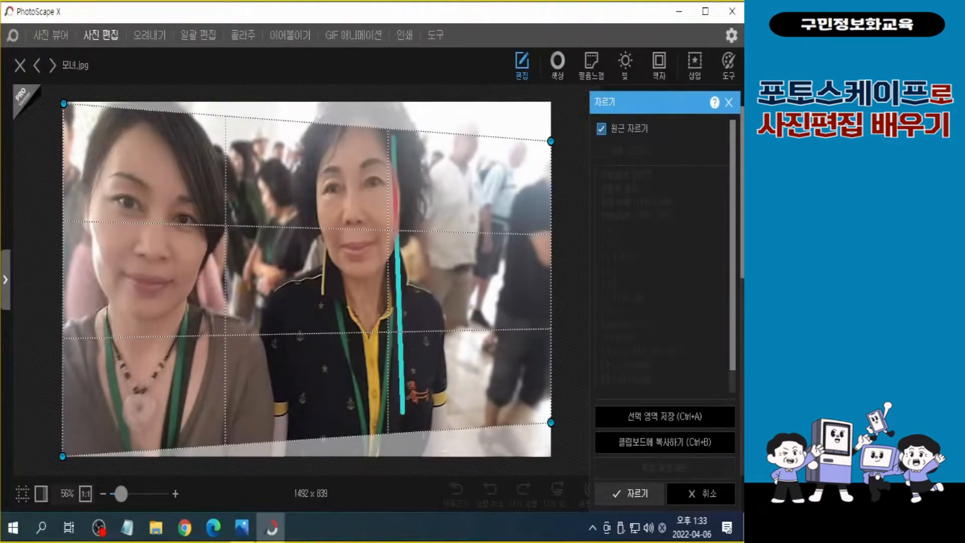
{"action": "left_click_drag", "start_coordinate": [404, 413], "coordinate": [405, 432]}
{"action": "left_click_drag", "start_coordinate": [378, 407], "coordinate": [416, 412]}
{"action": "left_click_drag", "start_coordinate": [371, 162], "coordinate": [427, 195]}
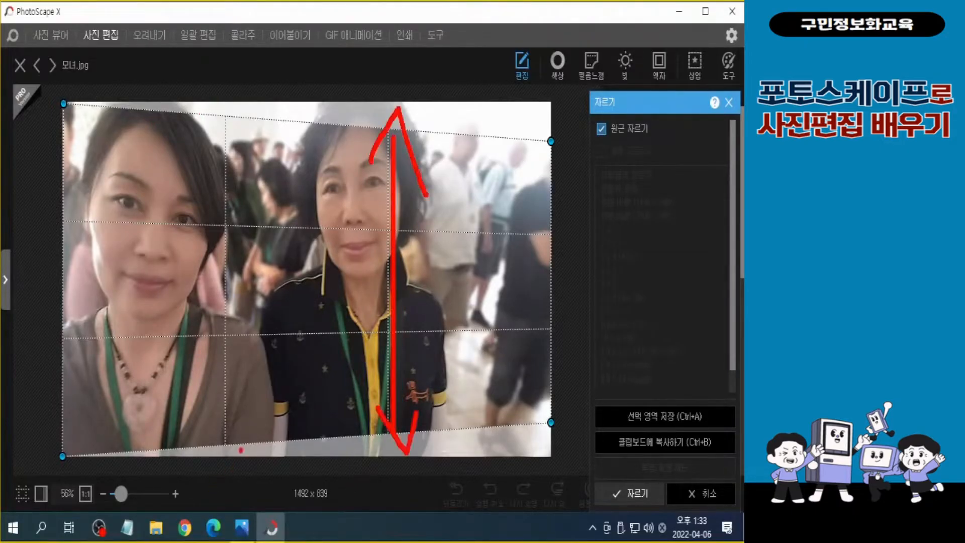
{"action": "left_click_drag", "start_coordinate": [250, 437], "coordinate": [247, 455]}
{"action": "left_click_drag", "start_coordinate": [319, 441], "coordinate": [310, 459]}
{"action": "left_click_drag", "start_coordinate": [359, 445], "coordinate": [357, 452]}
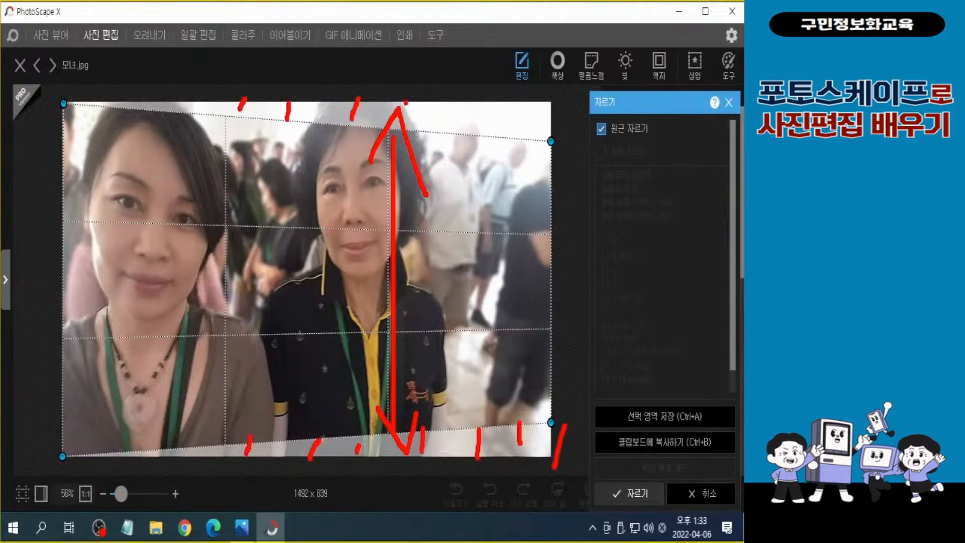
{"action": "left_click_drag", "start_coordinate": [406, 103], "coordinate": [407, 122]}
{"action": "left_click_drag", "start_coordinate": [448, 107], "coordinate": [448, 145]}
{"action": "left_click_drag", "start_coordinate": [479, 103], "coordinate": [481, 115]}
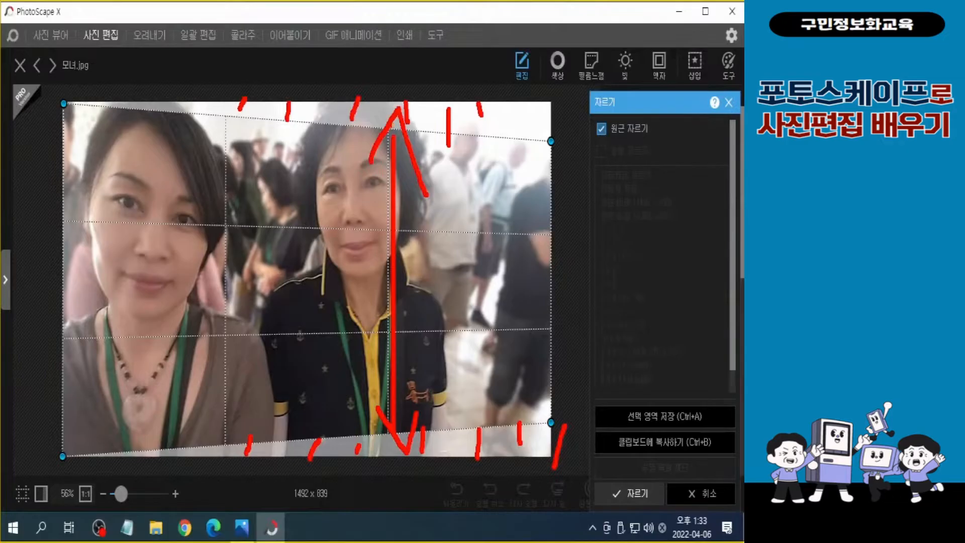
{"action": "left_click_drag", "start_coordinate": [60, 75], "coordinate": [62, 140]}
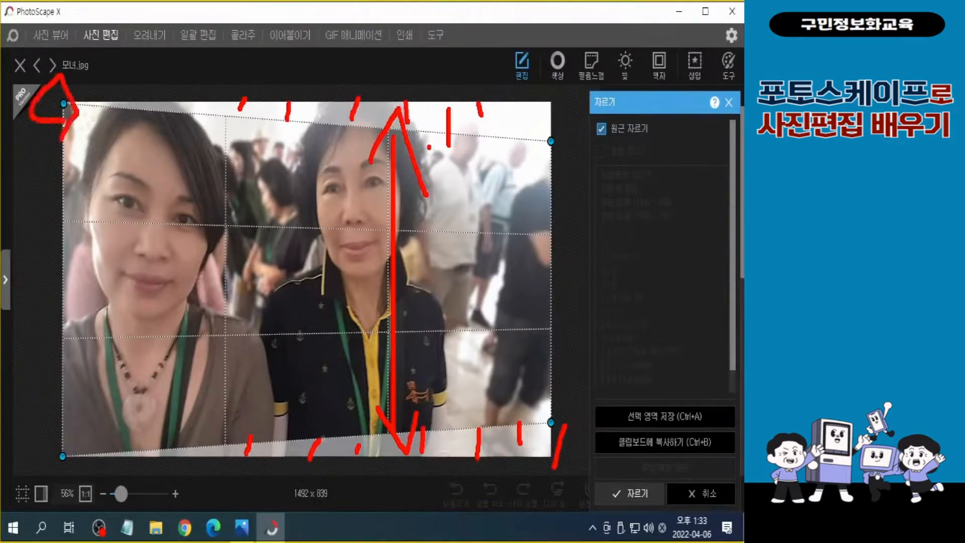
{"action": "mouse_move", "coordinate": [547, 145]}
{"action": "left_mouse_down"}
{"action": "mouse_move", "coordinate": [548, 85]}
{"action": "mouse_move", "coordinate": [564, 108]}
{"action": "mouse_move", "coordinate": [559, 144]}
{"action": "mouse_move", "coordinate": [559, 135]}
{"action": "left_mouse_up"}
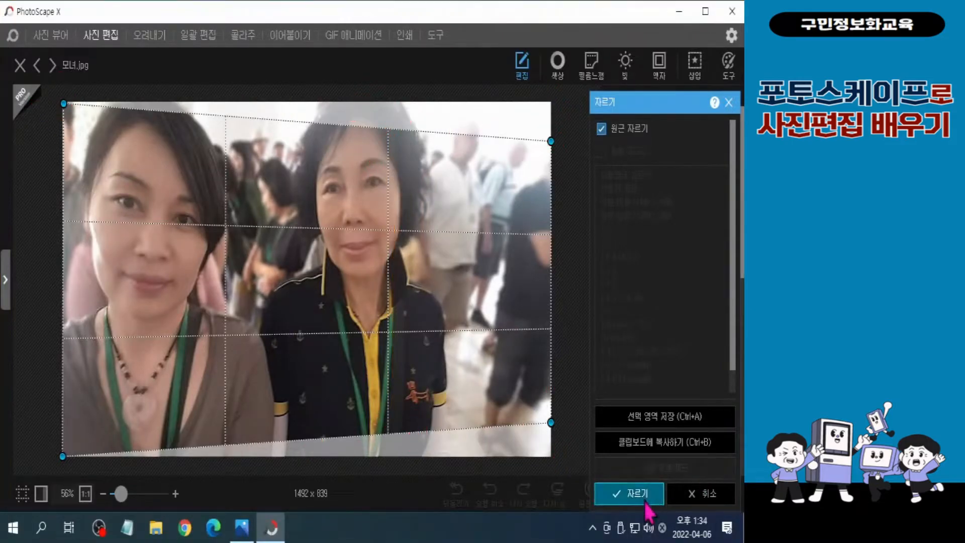
{"action": "key", "text": "ctrl"}
Apply the perspective crop and compare the result with the original photo several times
{"action": "key", "text": "ctrl"}
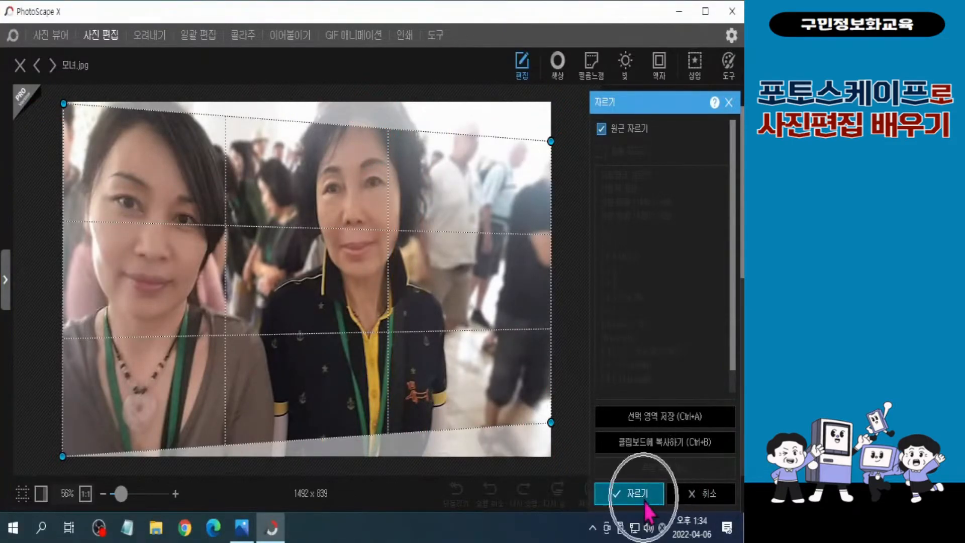
{"action": "left_click", "coordinate": [646, 505]}
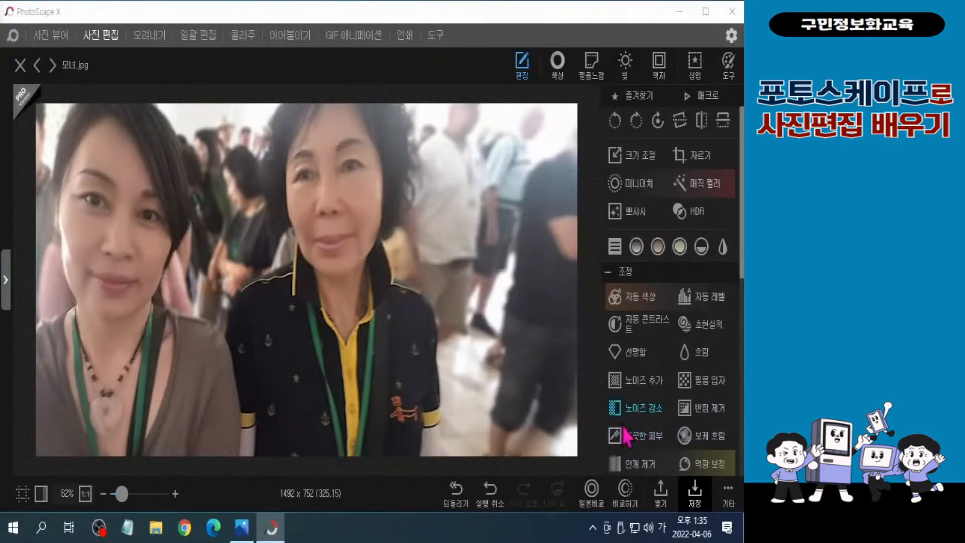
{"action": "left_click", "coordinate": [597, 504]}
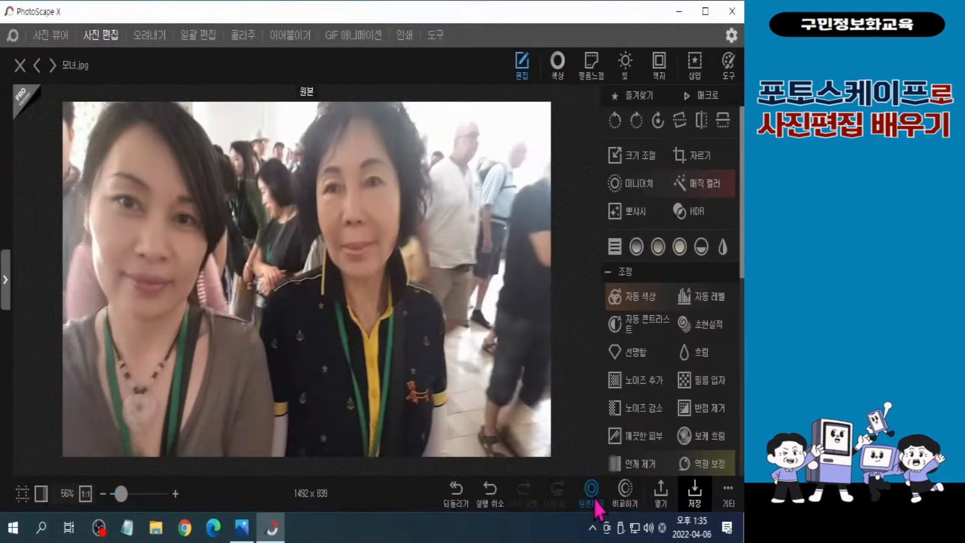
{"action": "left_click", "coordinate": [596, 504]}
{"action": "left_click", "coordinate": [596, 504]}
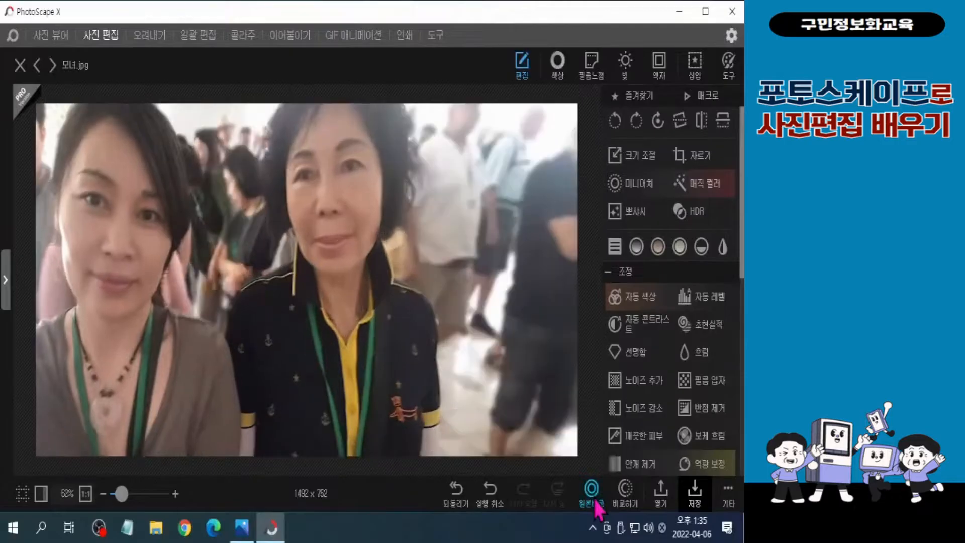
{"action": "left_click", "coordinate": [596, 504]}
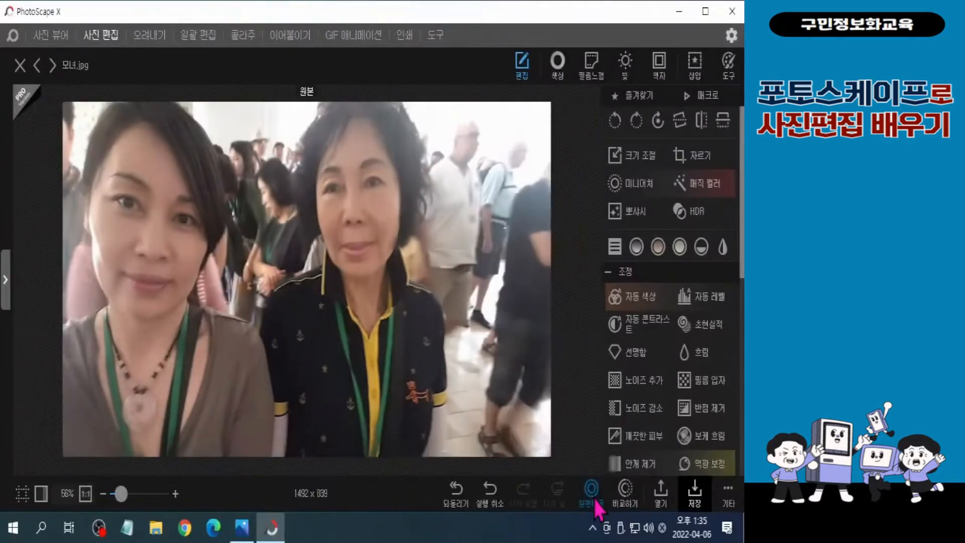
{"action": "left_click", "coordinate": [596, 504]}
{"action": "left_click", "coordinate": [597, 504]}
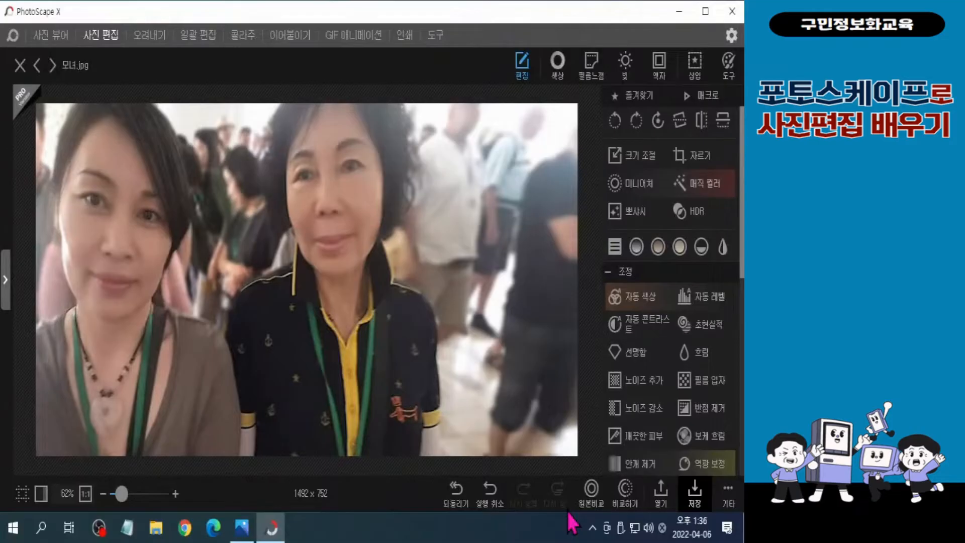
{"action": "left_click", "coordinate": [597, 500]}
{"action": "left_click", "coordinate": [597, 496]}
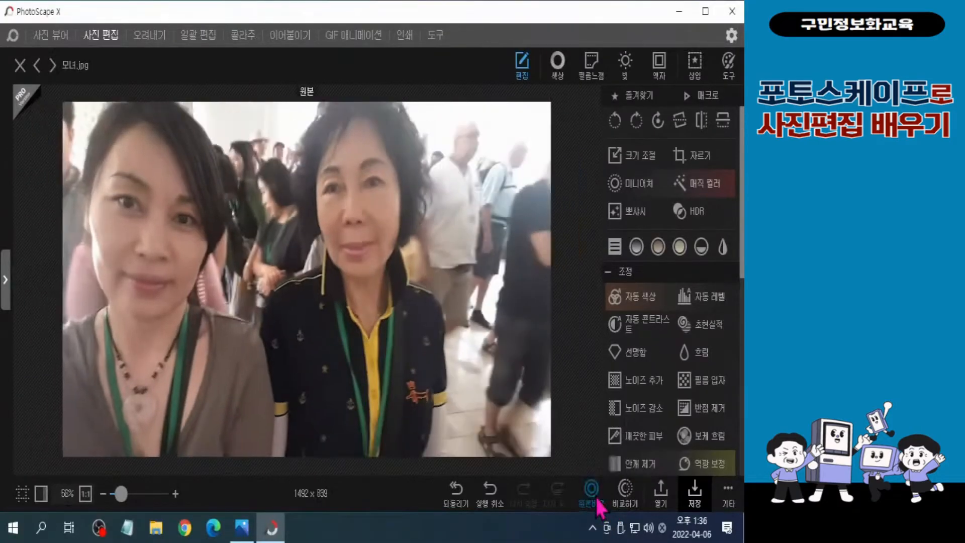
{"action": "left_click", "coordinate": [597, 496]}
{"action": "left_click", "coordinate": [597, 497]}
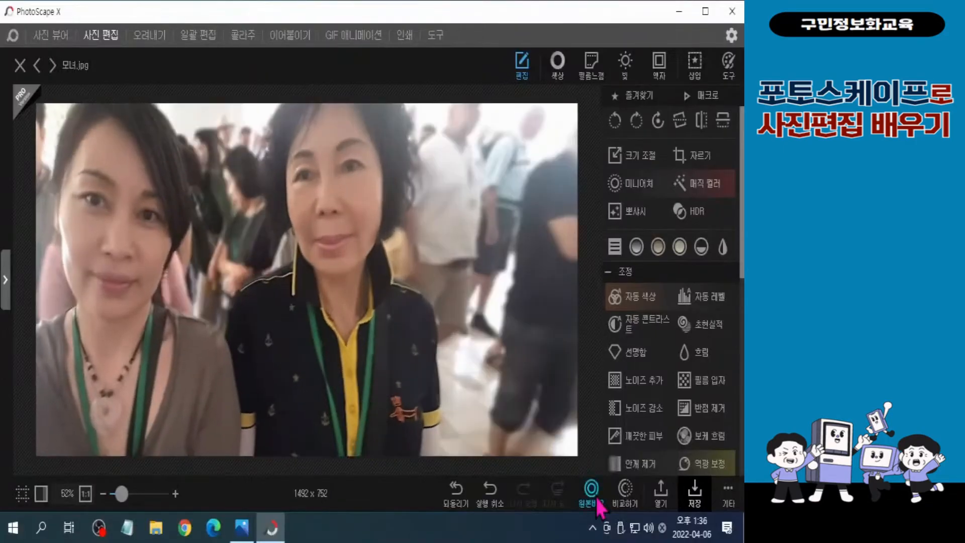
{"action": "left_click", "coordinate": [597, 497]}
{"action": "left_click", "coordinate": [597, 497]}
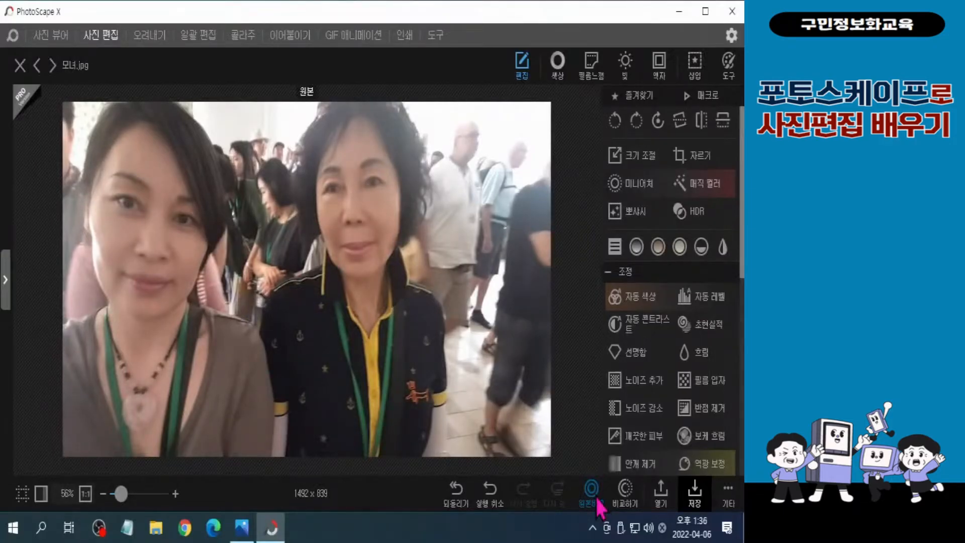
{"action": "left_click", "coordinate": [596, 502]}
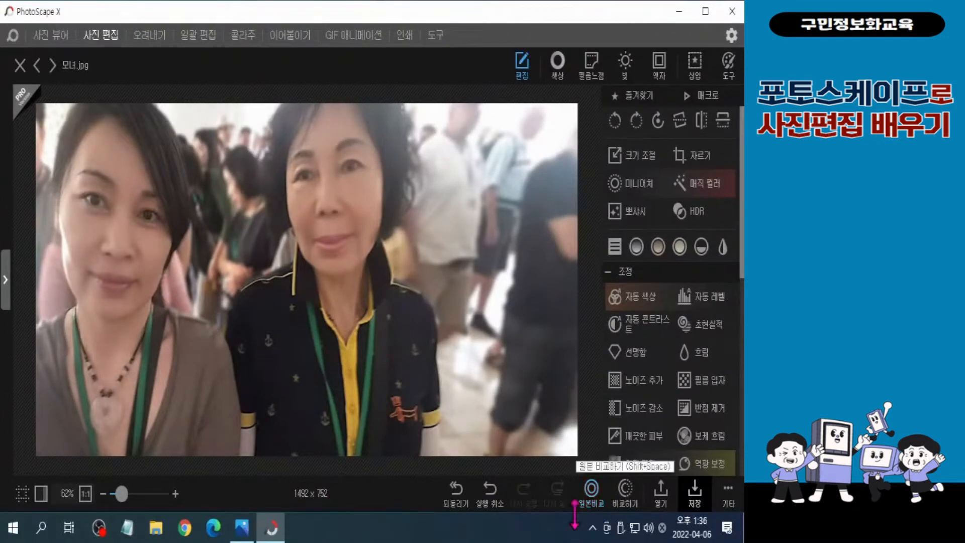
Save the edited photo under the new name 모녀 완성 in the 2장 folder and close the program
{"action": "left_click", "coordinate": [732, 505]}
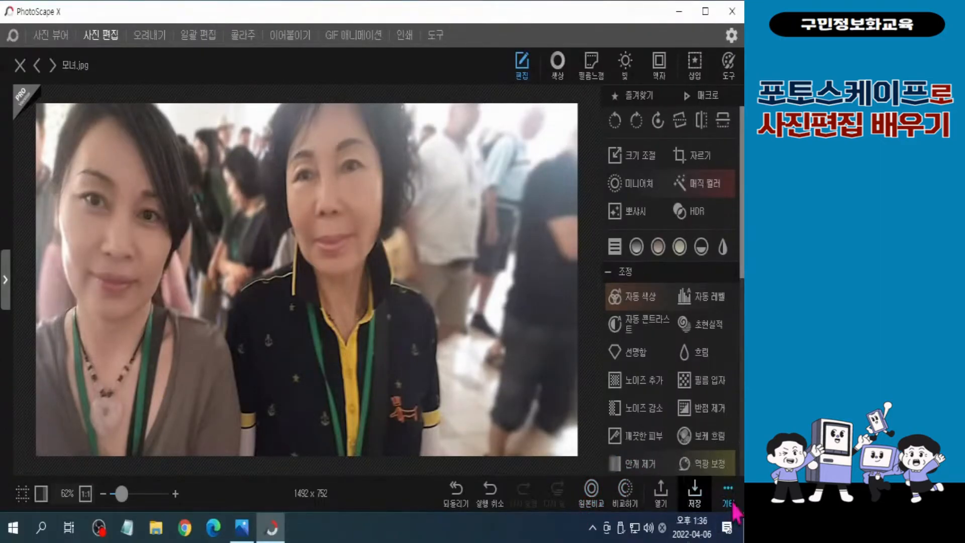
{"action": "left_click", "coordinate": [732, 504]}
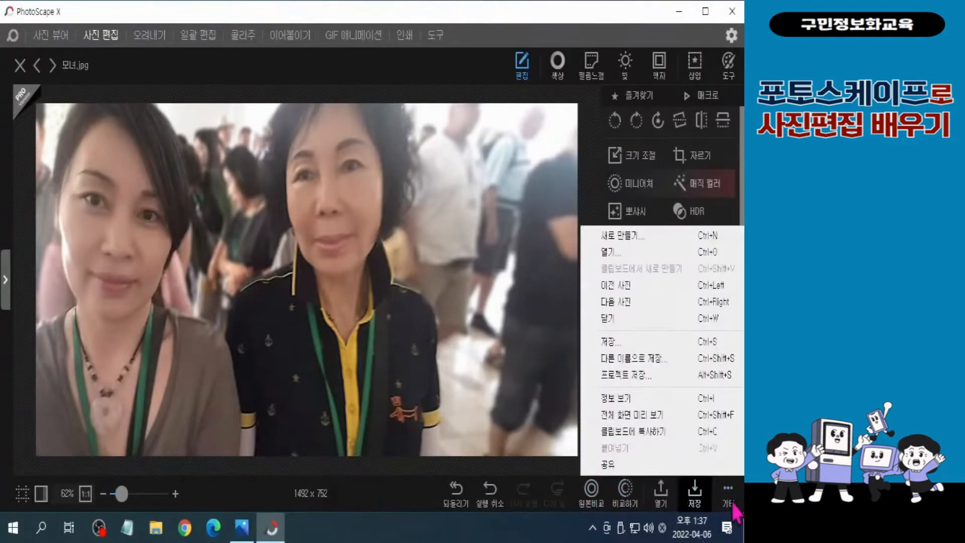
{"action": "left_click", "coordinate": [644, 363]}
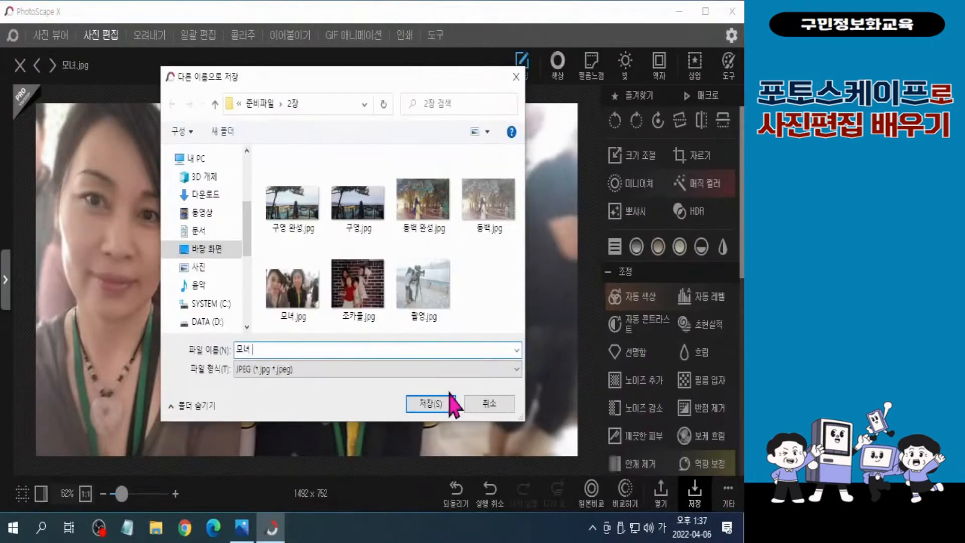
{"action": "type", "text": "완성"}
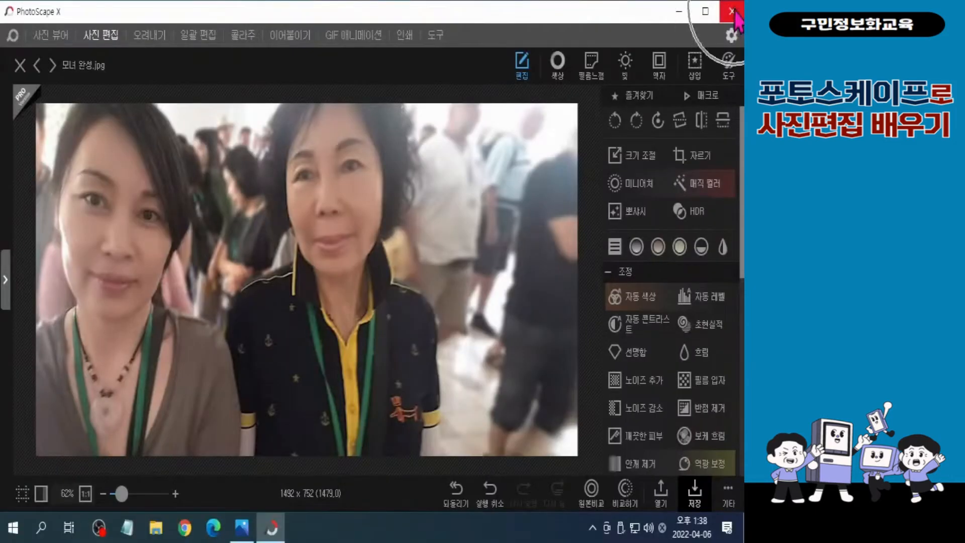
{"action": "left_click", "coordinate": [733, 8]}
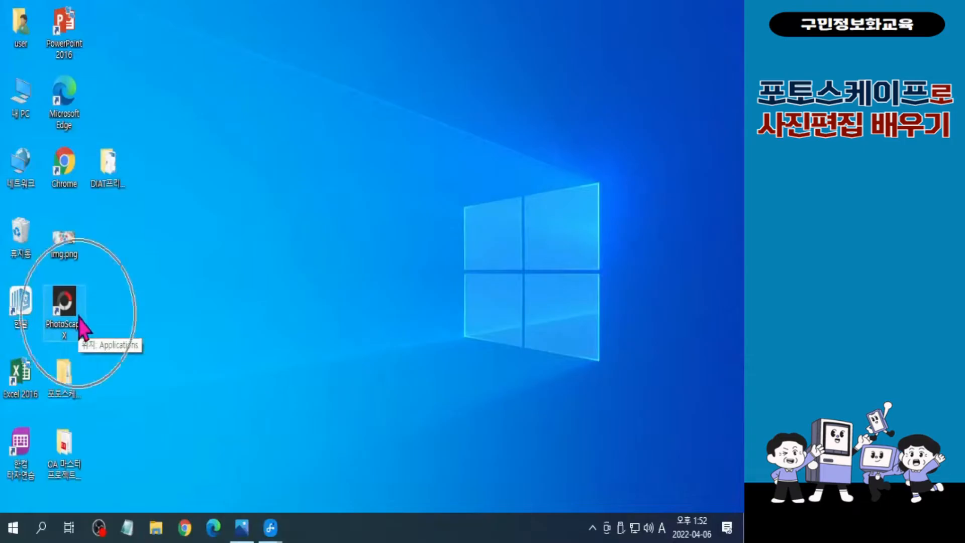
Open 불도그.jpg from the 3장 folder in PhotoScape X and rotate it 90° clockwise
{"action": "double_click", "coordinate": [65, 307]}
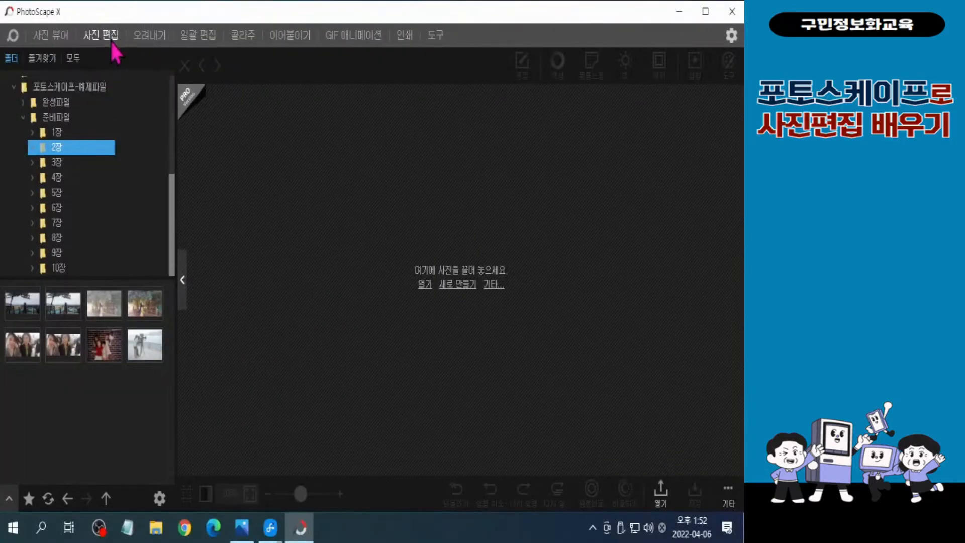
{"action": "left_click", "coordinate": [61, 169]}
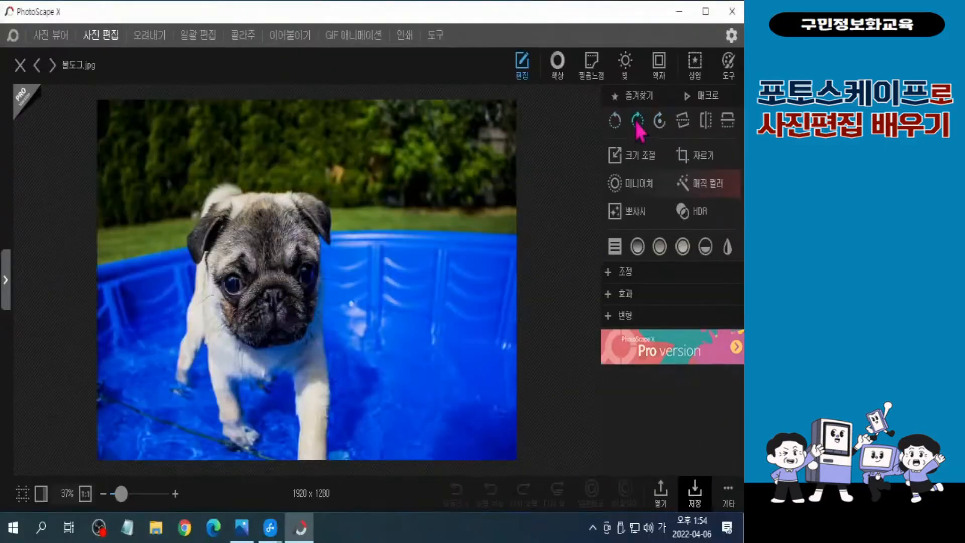
{"action": "left_click", "coordinate": [528, 195]}
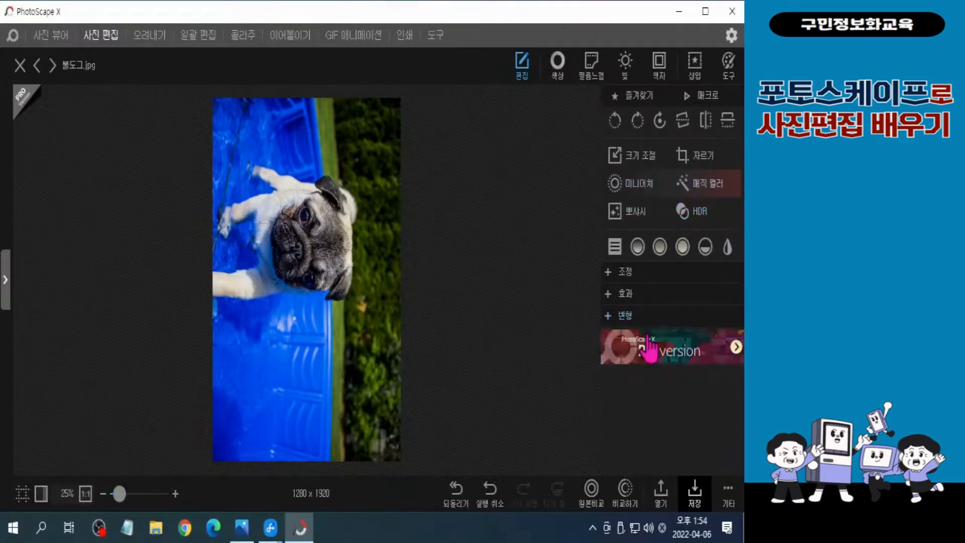
Set up a reflection (반사) of the rotated photo with size 100 and a solid bright blue background
{"action": "left_click", "coordinate": [620, 315]}
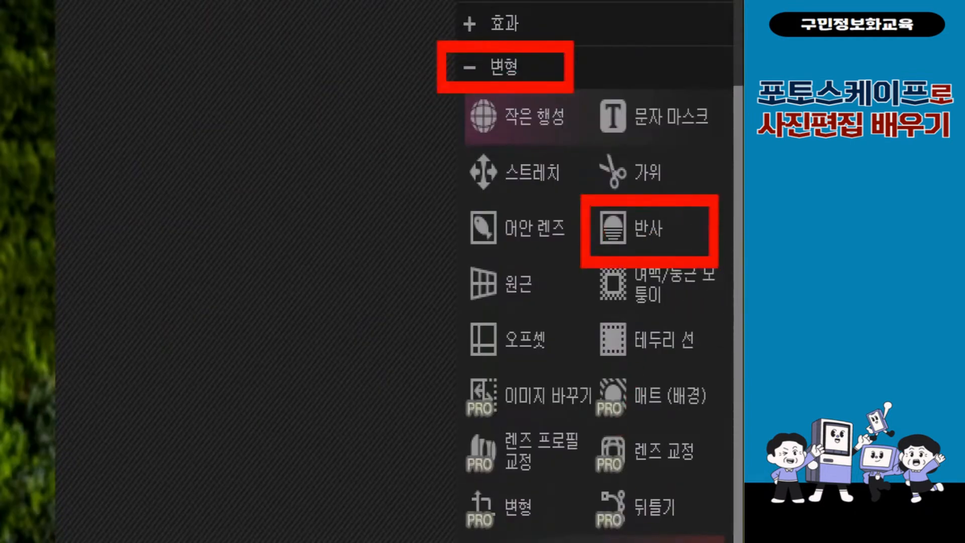
{"action": "left_click", "coordinate": [623, 228]}
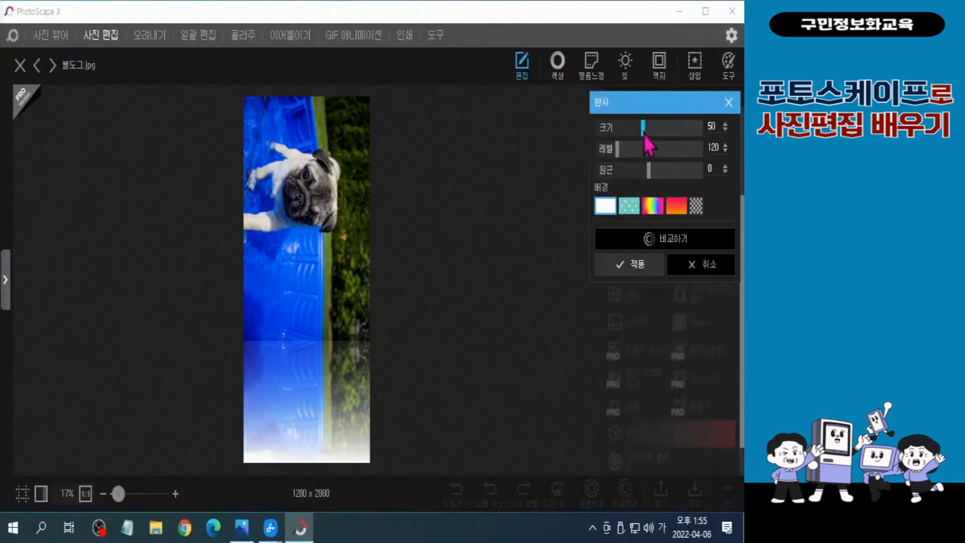
{"action": "left_click_drag", "start_coordinate": [644, 132], "coordinate": [702, 131]}
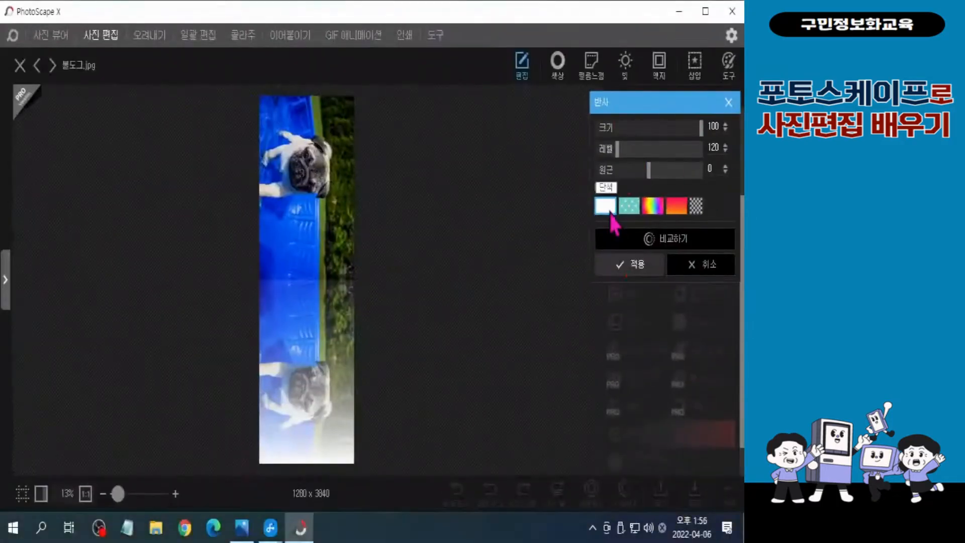
{"action": "left_click", "coordinate": [470, 293]}
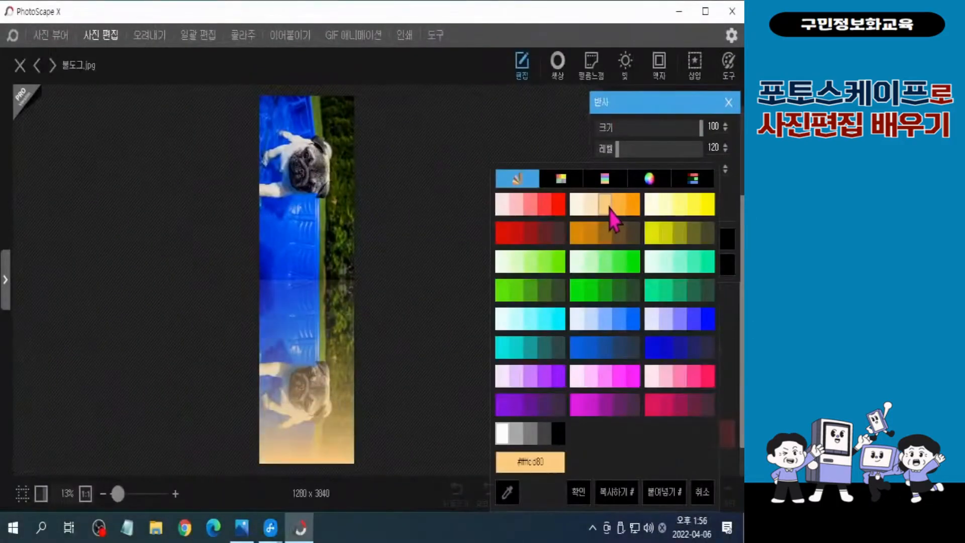
{"action": "left_click", "coordinate": [634, 327]}
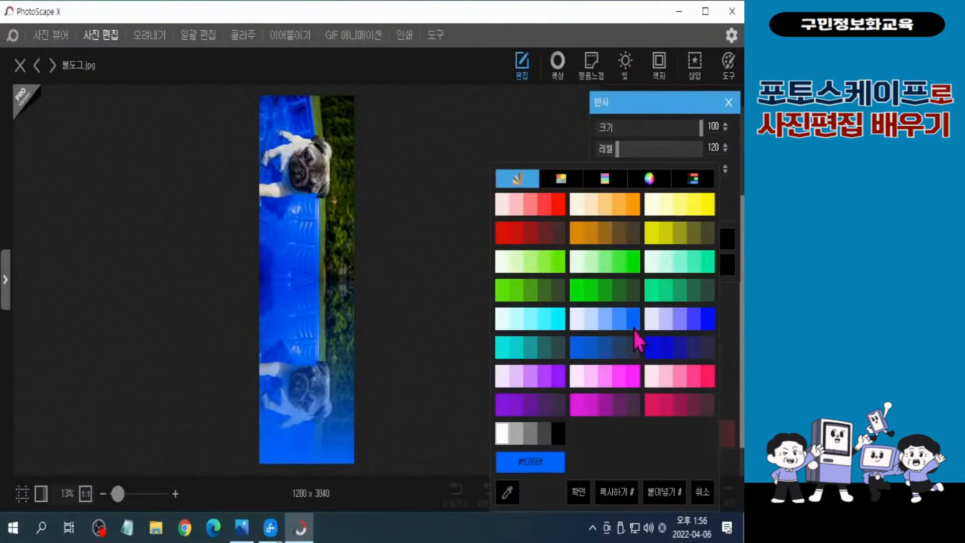
{"action": "left_click", "coordinate": [635, 328]}
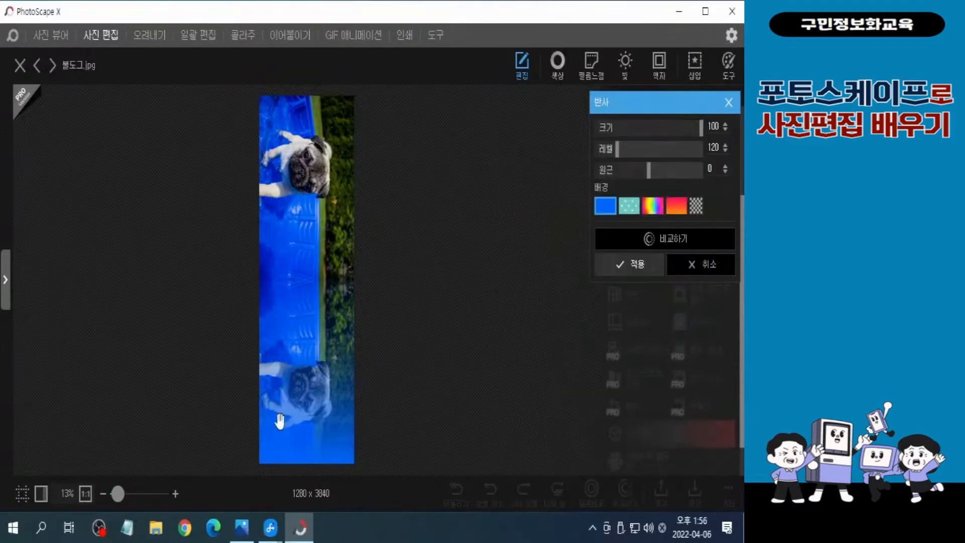
Apply the reflection and rotate the photo 90° counterclockwise back to landscape orientation
{"action": "key", "text": "ctrl"}
{"action": "key", "text": "ctrl"}
{"action": "key", "text": "ctrl"}
{"action": "key", "text": "ctrl"}
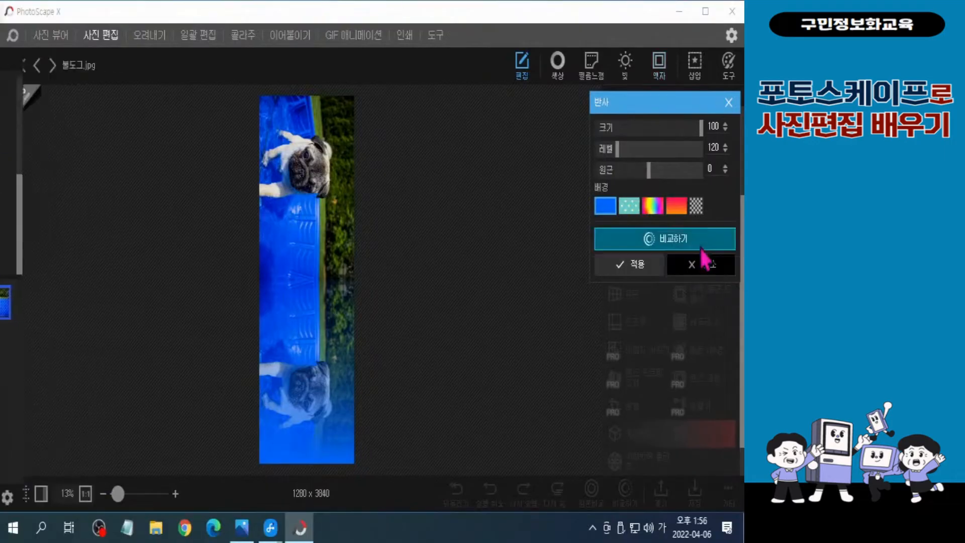
{"action": "key", "text": "ctrl"}
{"action": "key", "text": "ctrl"}
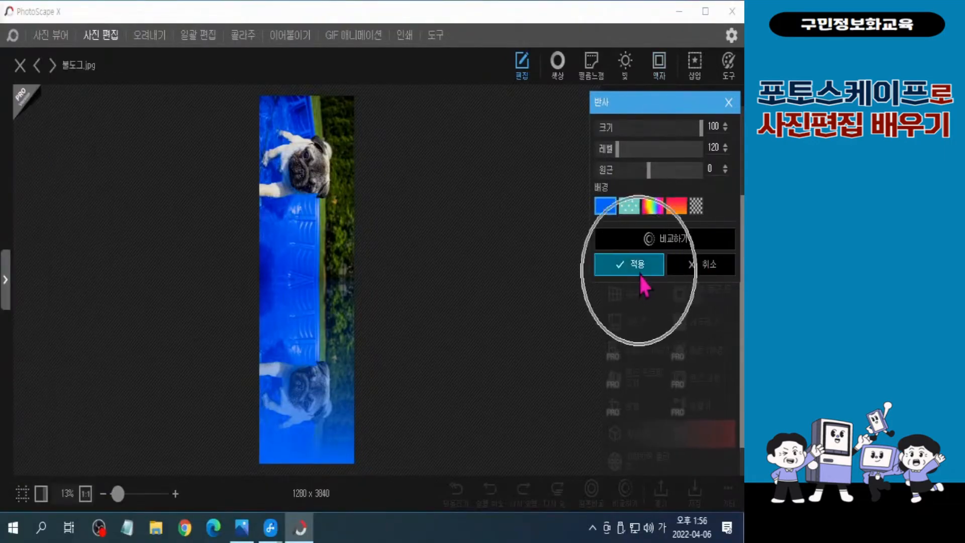
{"action": "left_click", "coordinate": [638, 273]}
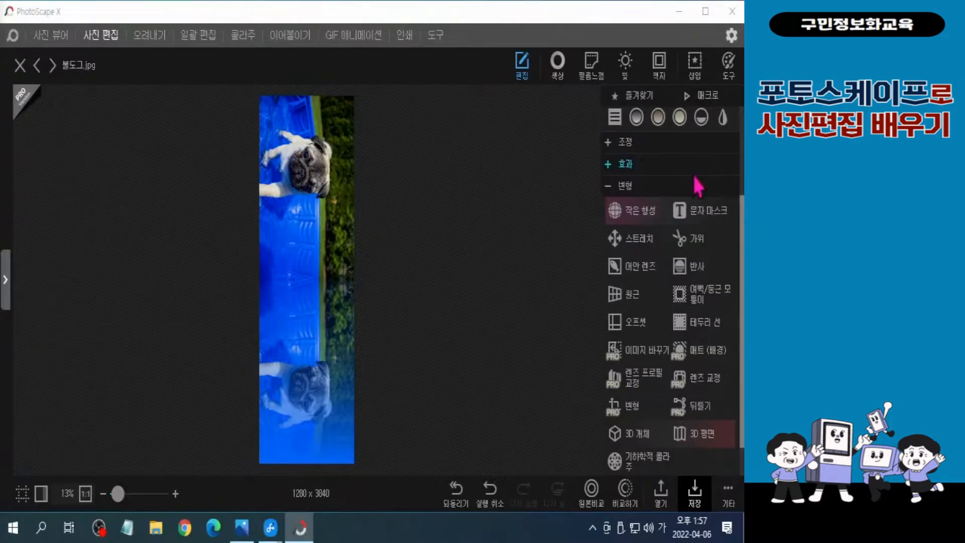
{"action": "scroll", "coordinate": [636, 185], "scroll_direction": "up", "scroll_amount": 3}
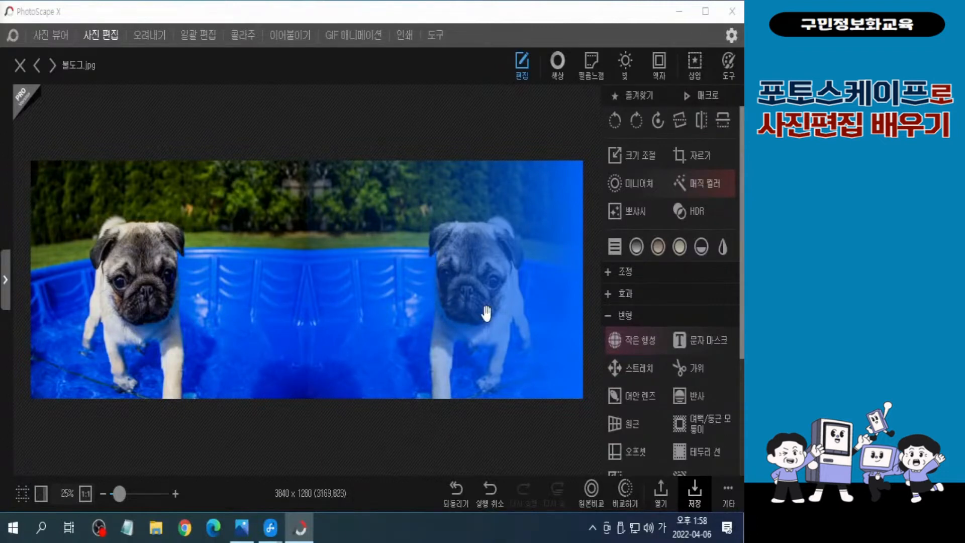
Apply the triangle effect (삼각형) at the weak (약) detail level through a brush mask painted over the reflected dog's face
{"action": "left_click", "coordinate": [609, 296]}
{"action": "scroll", "coordinate": [619, 327], "scroll_direction": "down", "scroll_amount": 4}
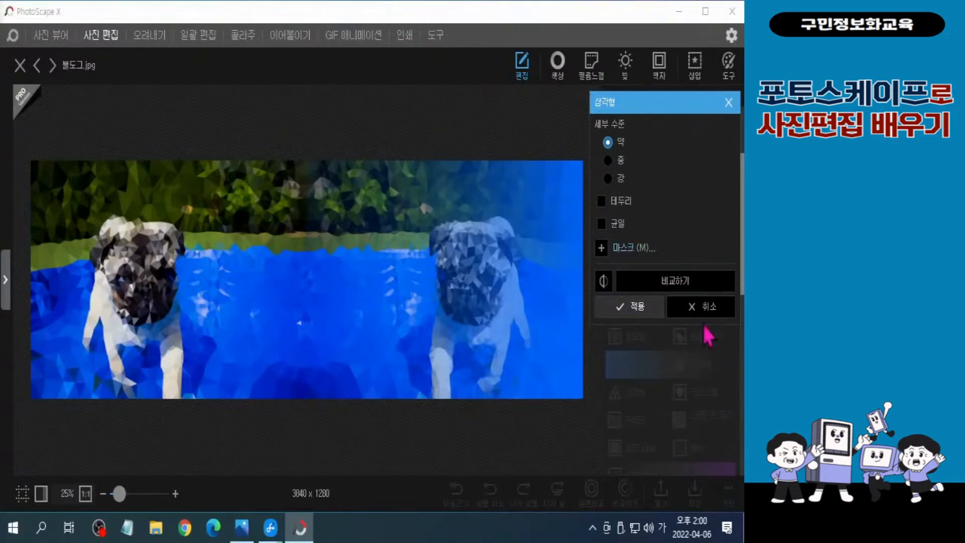
{"action": "left_click", "coordinate": [655, 255]}
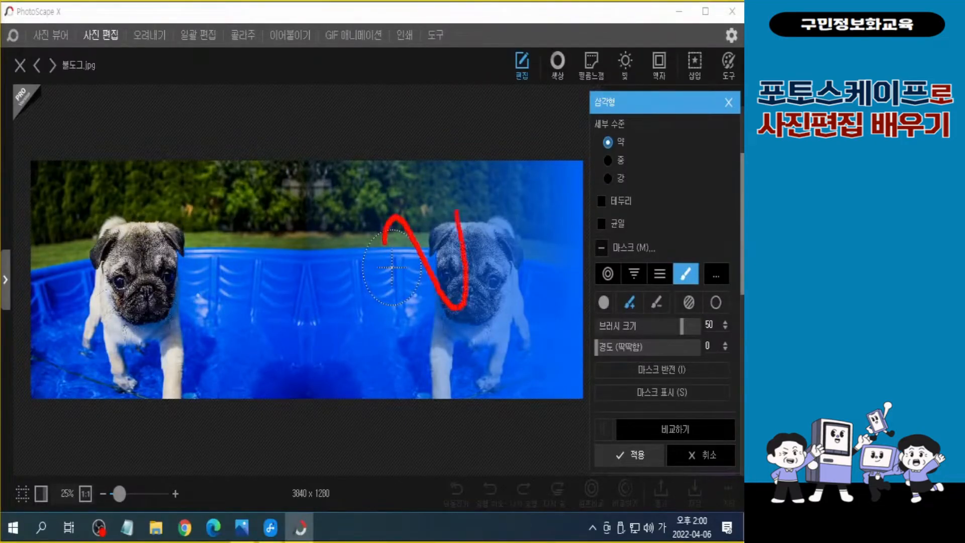
{"action": "left_click_drag", "start_coordinate": [457, 211], "coordinate": [509, 295]}
{"action": "left_click_drag", "start_coordinate": [553, 217], "coordinate": [577, 166]}
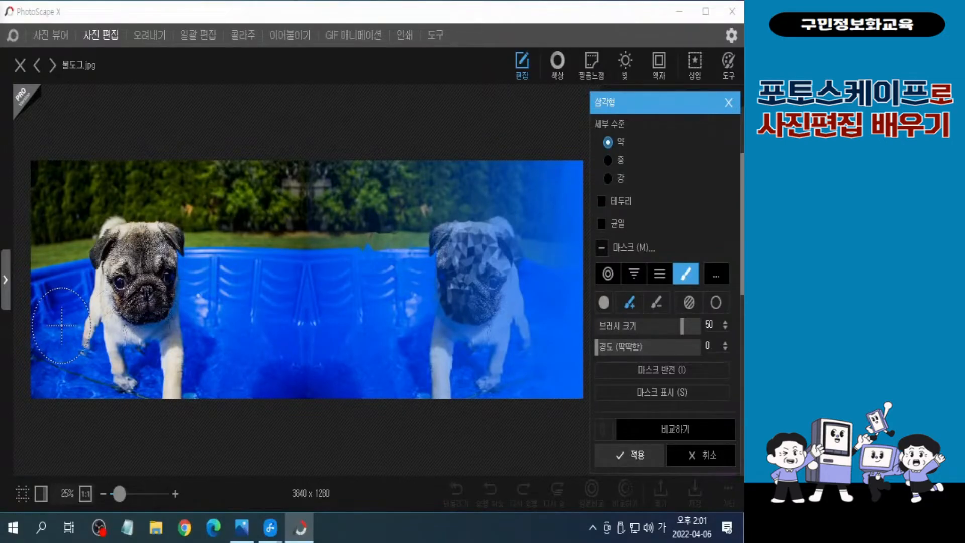
{"action": "left_click", "coordinate": [631, 464]}
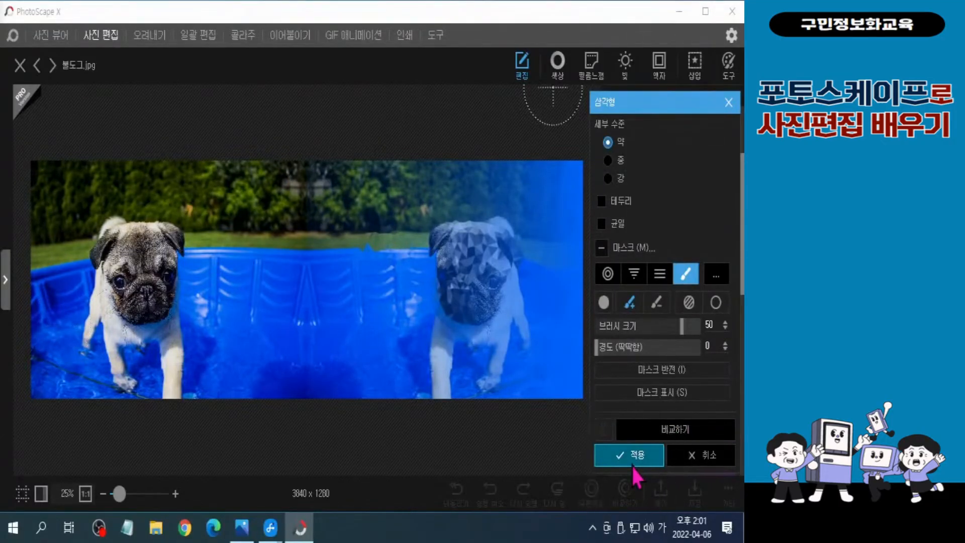
{"action": "left_click", "coordinate": [631, 466]}
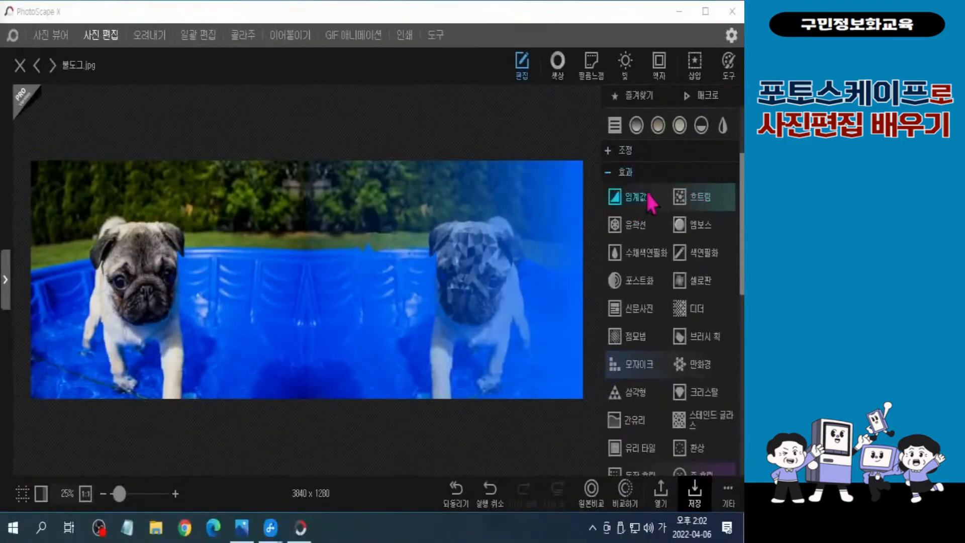
Start a border line (테두리 선) on the bulldog photo with the multicoloured Chevron pattern scaled to 200%
{"action": "left_click", "coordinate": [509, 182]}
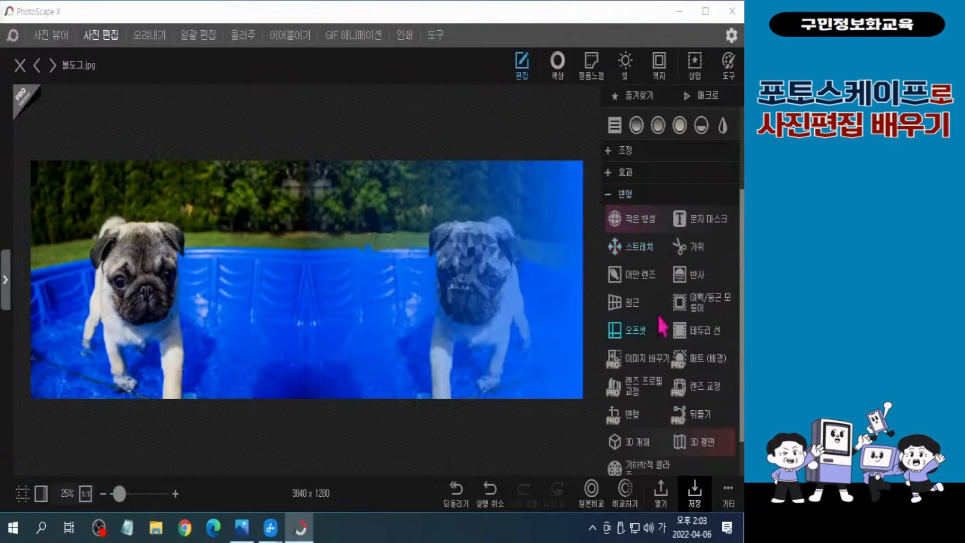
{"action": "left_click", "coordinate": [627, 197]}
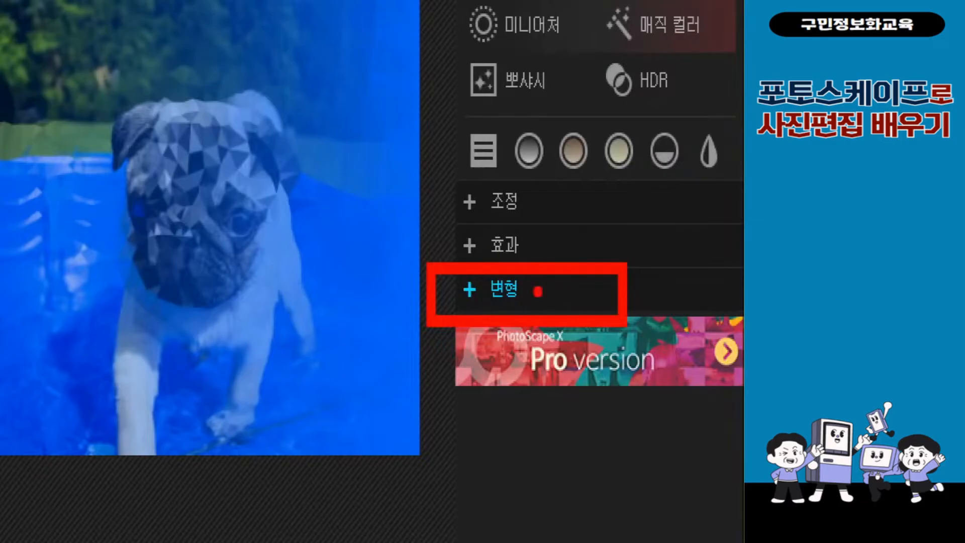
{"action": "left_click", "coordinate": [538, 290]}
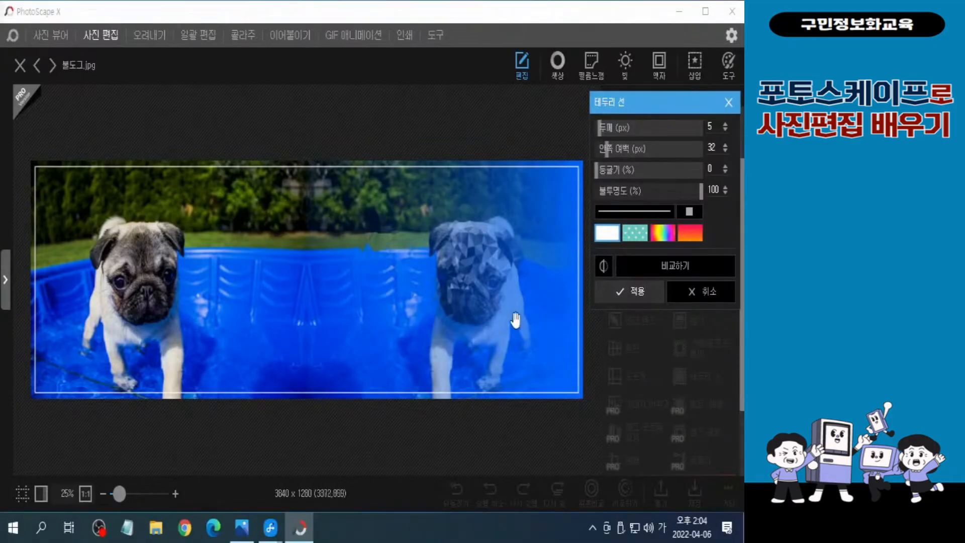
{"action": "left_click", "coordinate": [634, 241]}
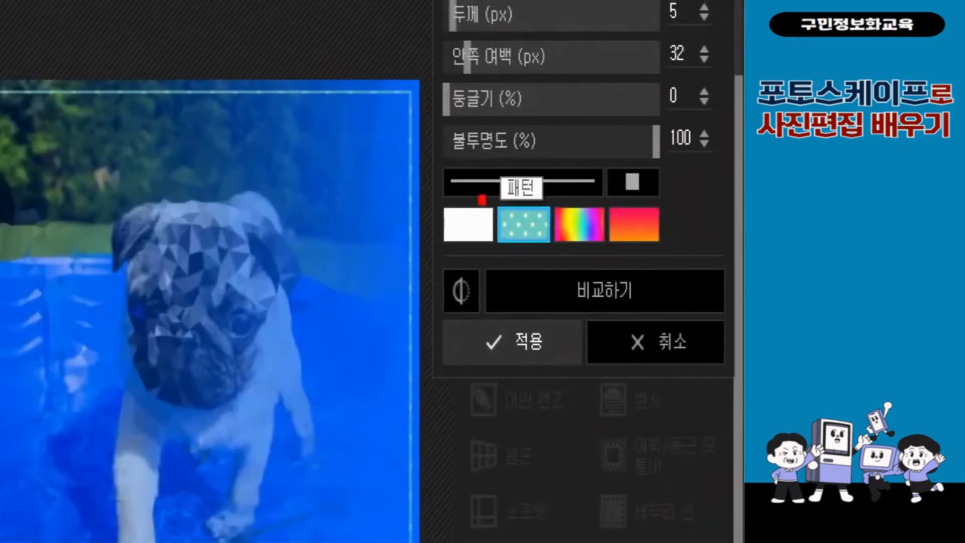
{"action": "left_click", "coordinate": [523, 225]}
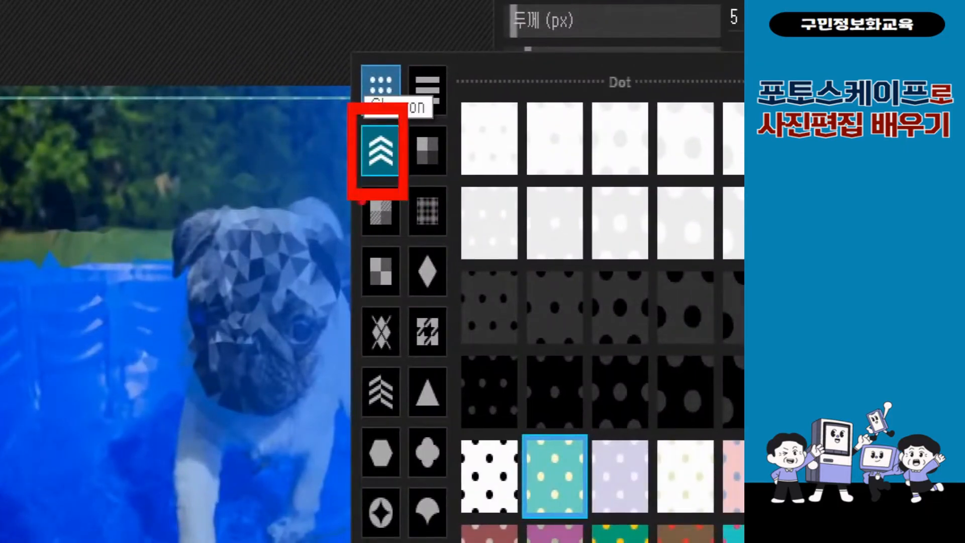
{"action": "left_click", "coordinate": [380, 150]}
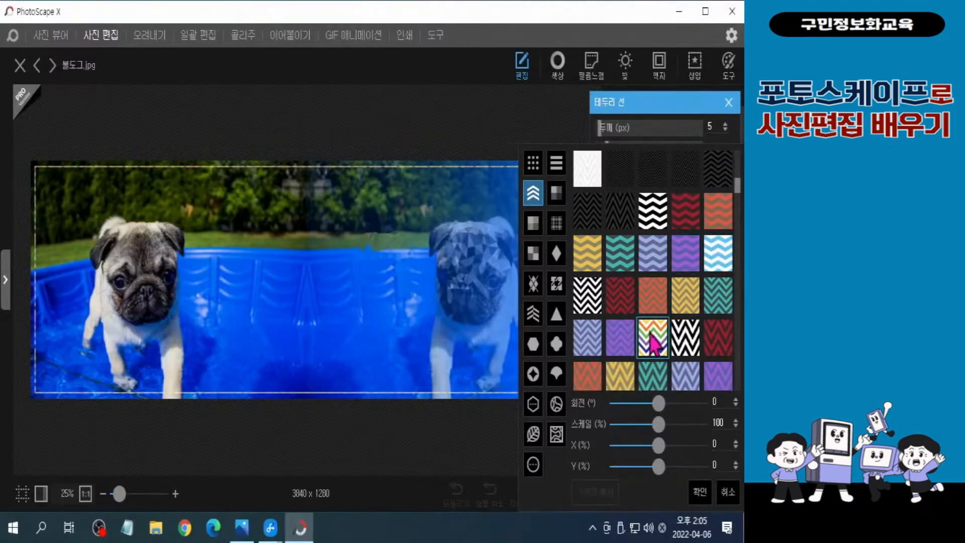
{"action": "left_click", "coordinate": [655, 347]}
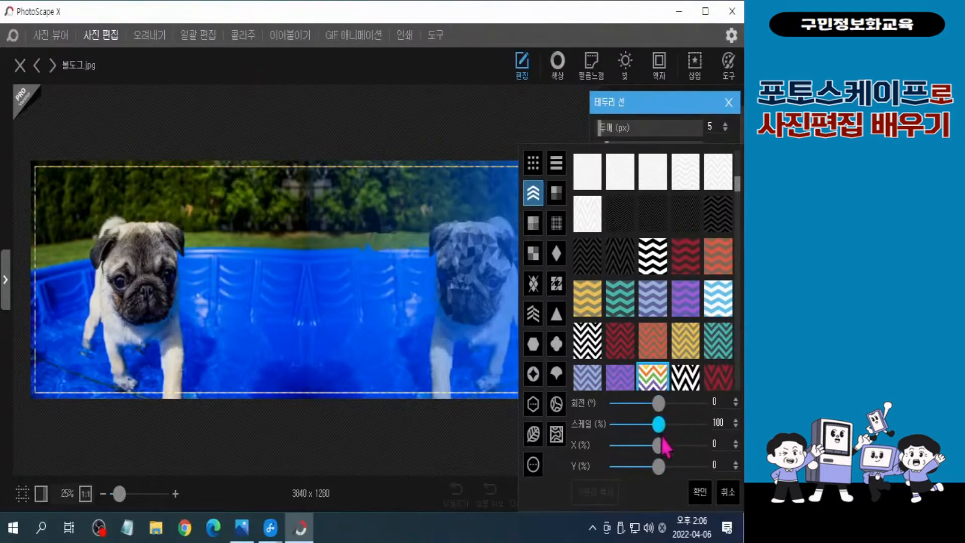
{"action": "left_click_drag", "start_coordinate": [659, 427], "coordinate": [705, 434]}
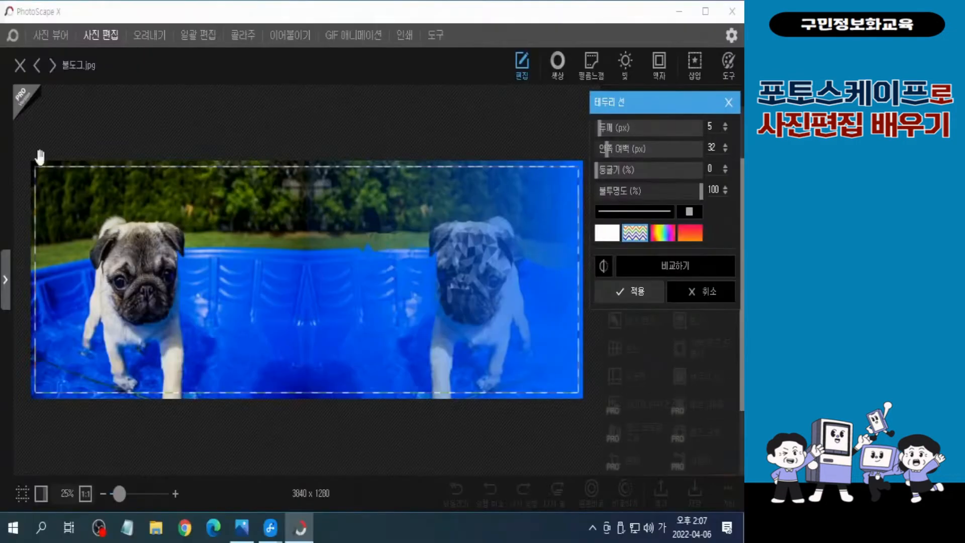
{"action": "left_click", "coordinate": [636, 235]}
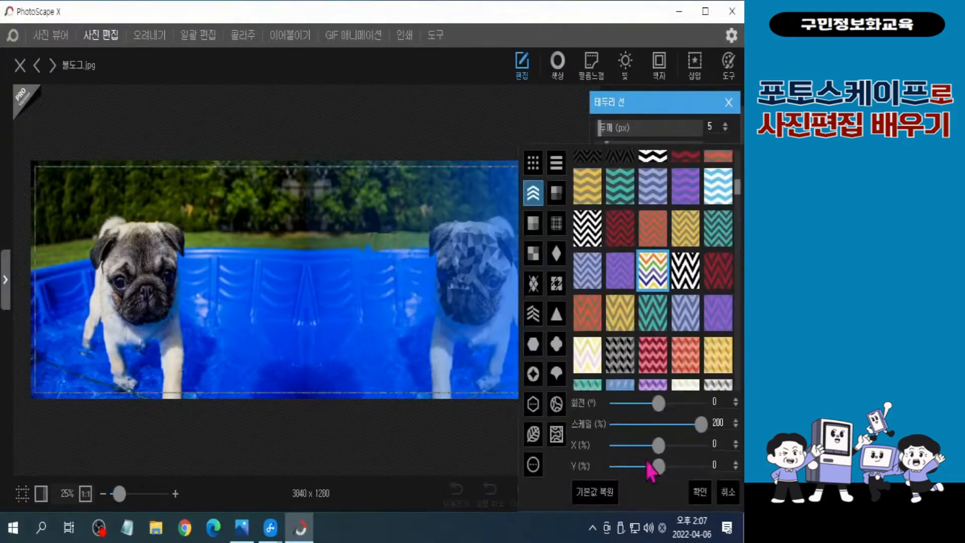
{"action": "left_click", "coordinate": [703, 497]}
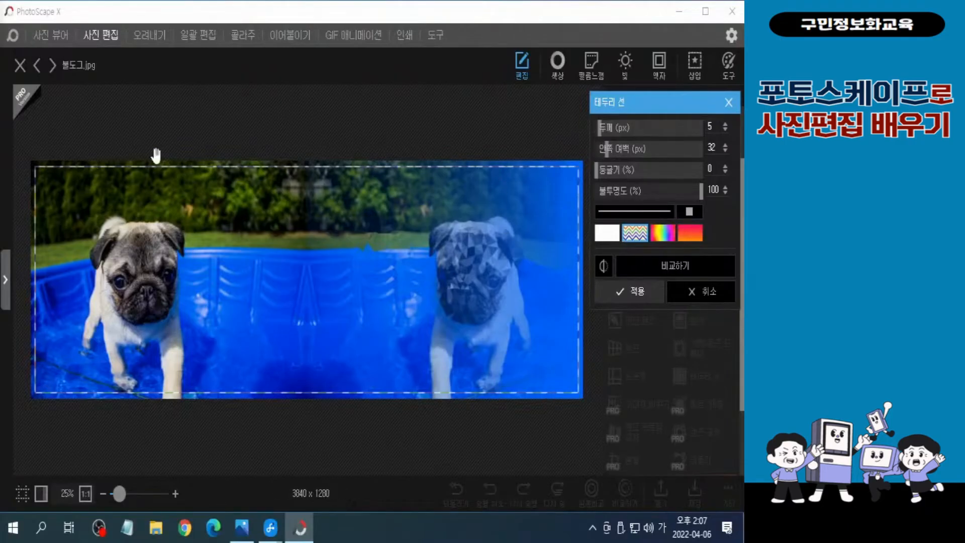
Set the patterned border line's thickness to 100 px and apply it
{"action": "left_click", "coordinate": [602, 129]}
{"action": "left_click_drag", "start_coordinate": [601, 129], "coordinate": [667, 150]}
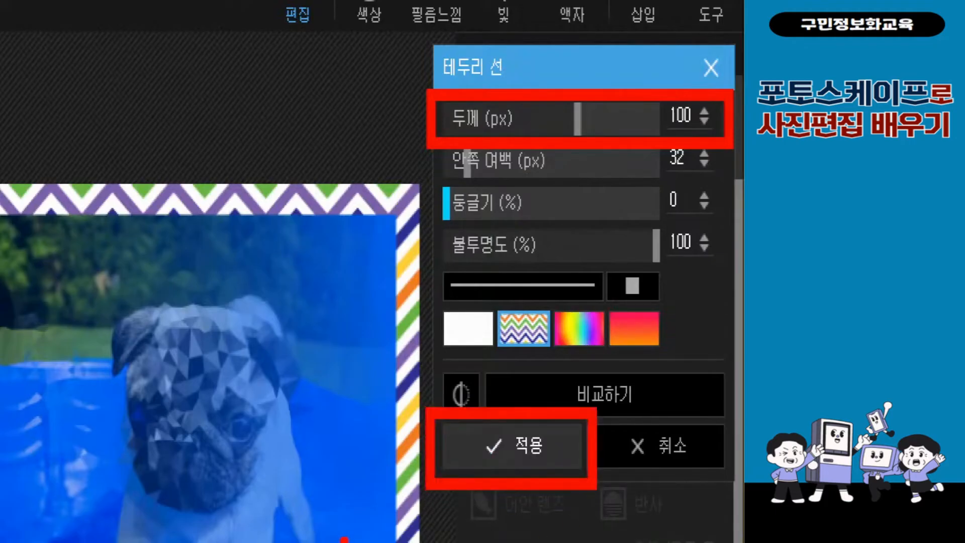
{"action": "left_click", "coordinate": [512, 446]}
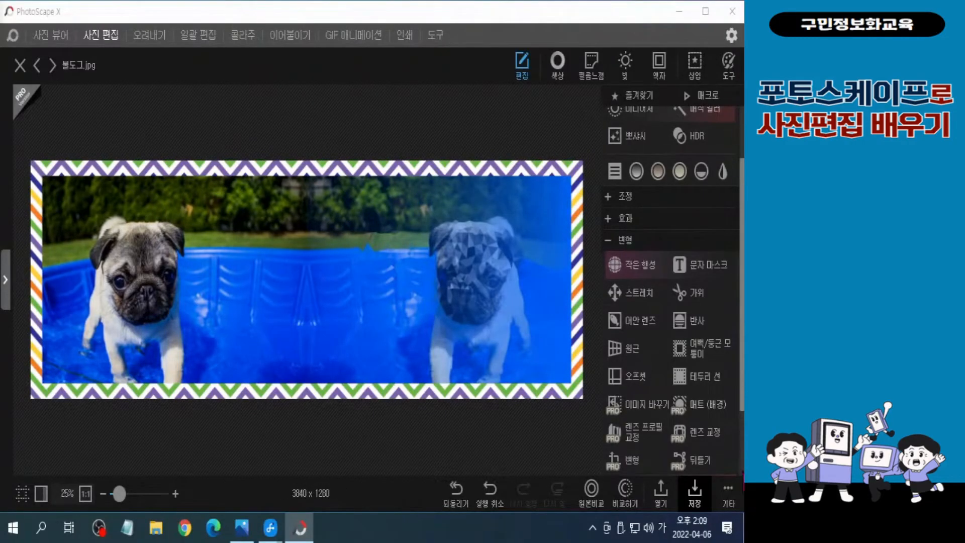
Add a second border line in solid white with thickness 10 px and inner margin 100 px
{"action": "left_click", "coordinate": [705, 377]}
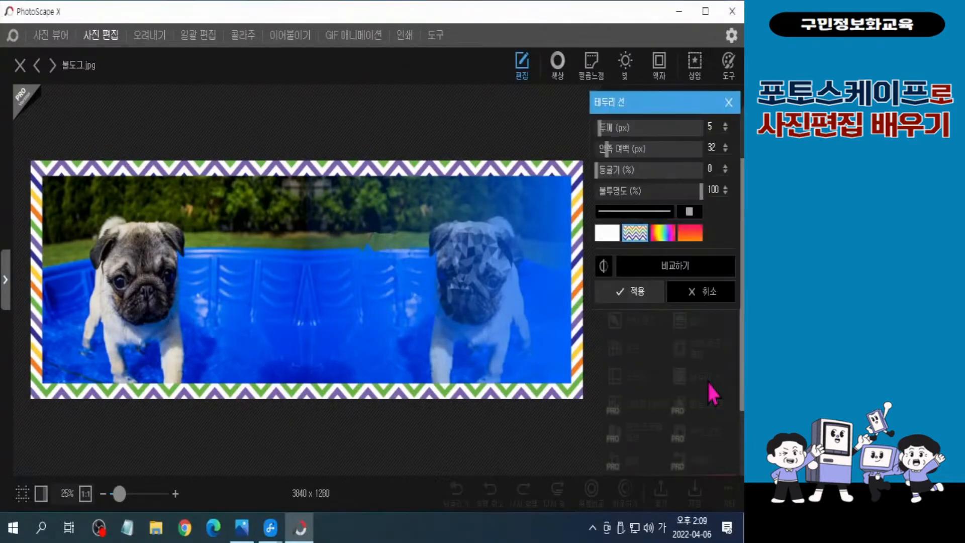
{"action": "left_click_drag", "start_coordinate": [601, 129], "coordinate": [603, 141]}
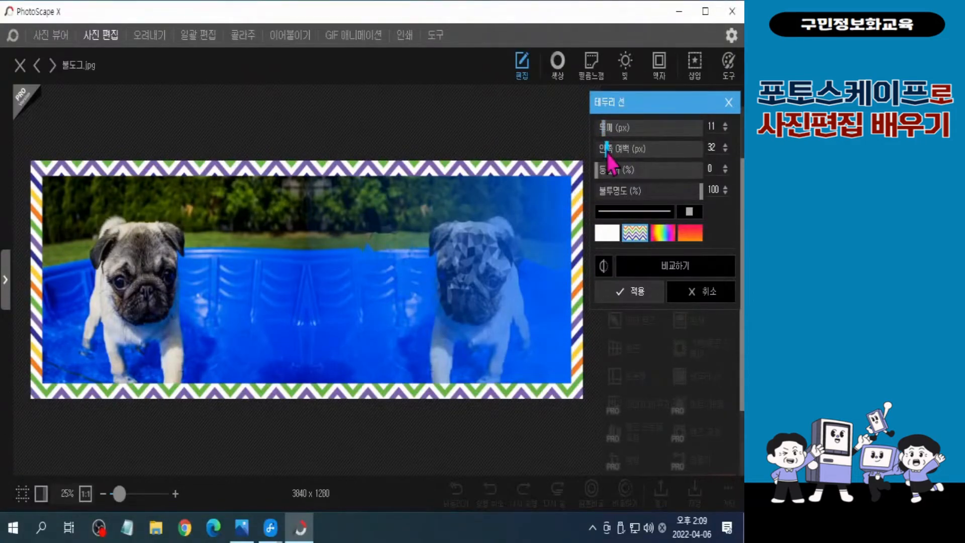
{"action": "left_click_drag", "start_coordinate": [608, 152], "coordinate": [631, 149]}
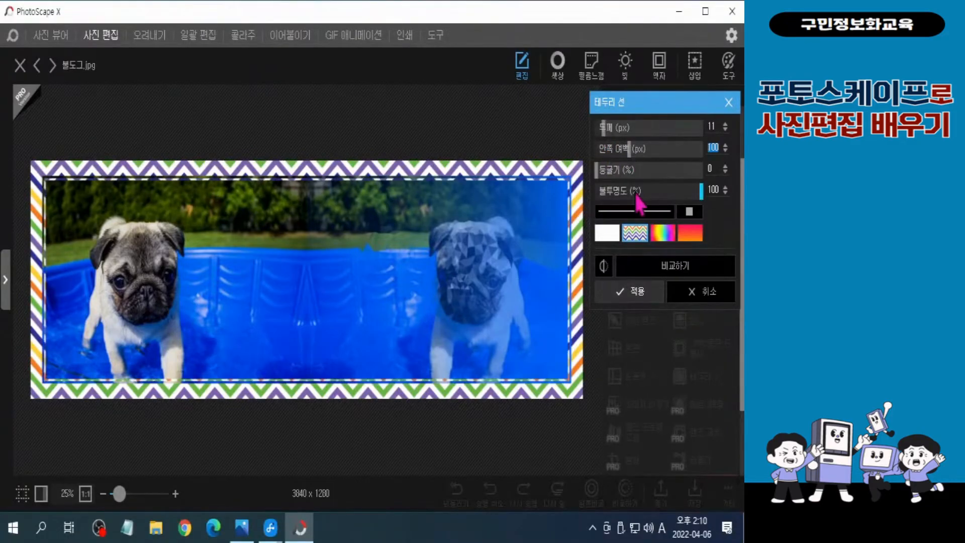
{"action": "left_click", "coordinate": [725, 130]}
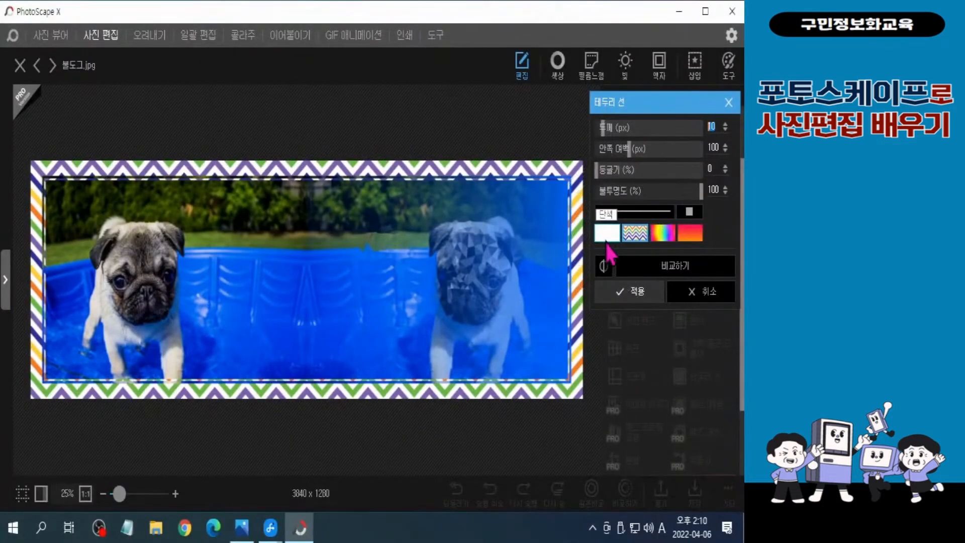
{"action": "left_click", "coordinate": [607, 238]}
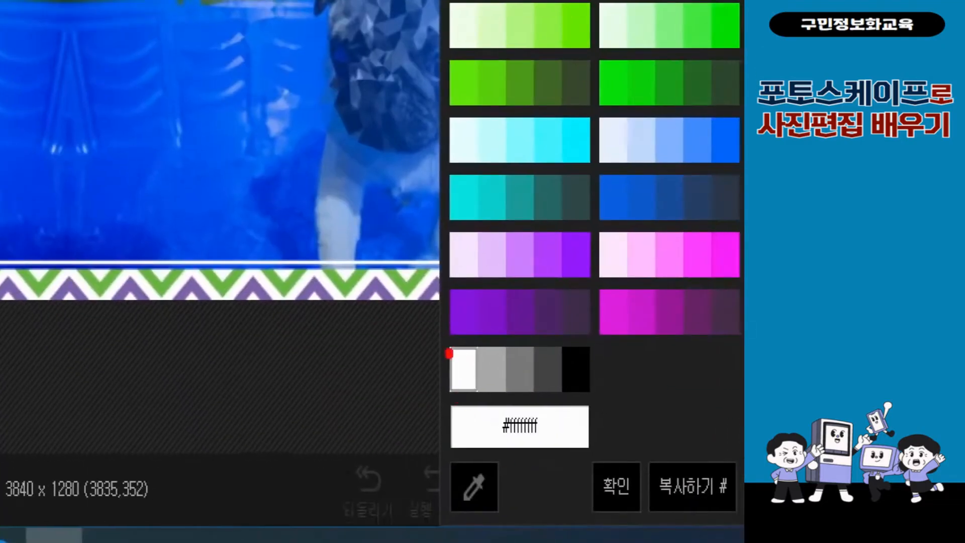
{"action": "left_click", "coordinate": [462, 369]}
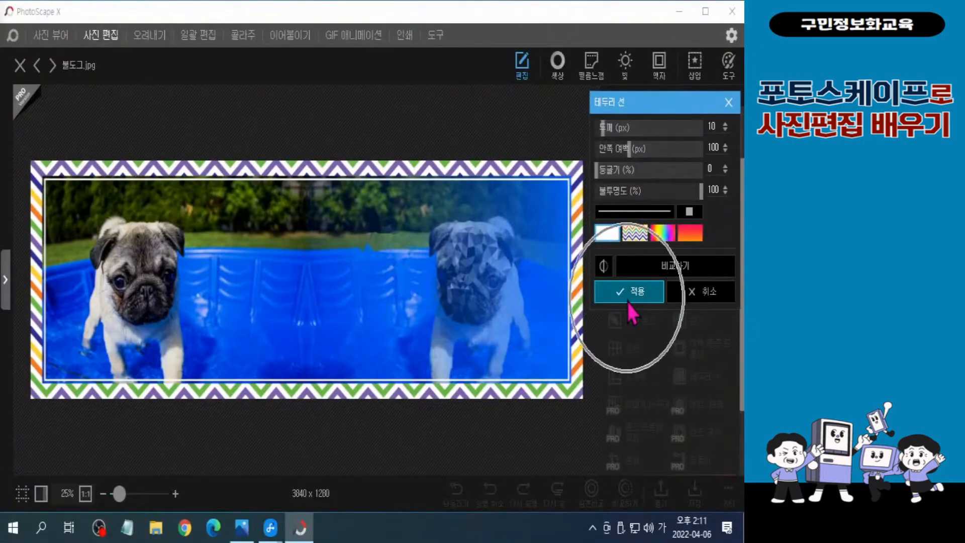
{"action": "left_click", "coordinate": [628, 302]}
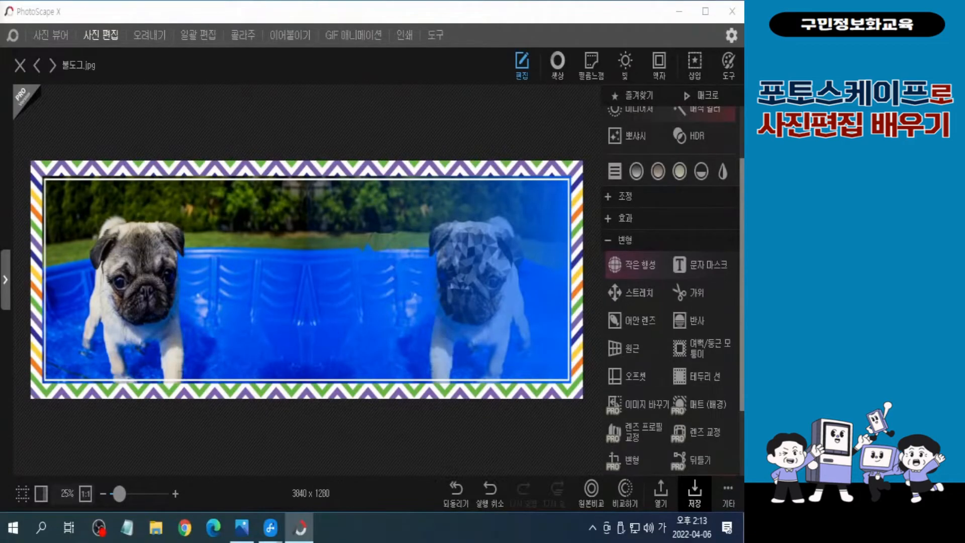
Resize the photo to a width of 966 px, keeping the aspect ratio
{"action": "scroll", "coordinate": [668, 226], "scroll_direction": "up", "scroll_amount": 3}
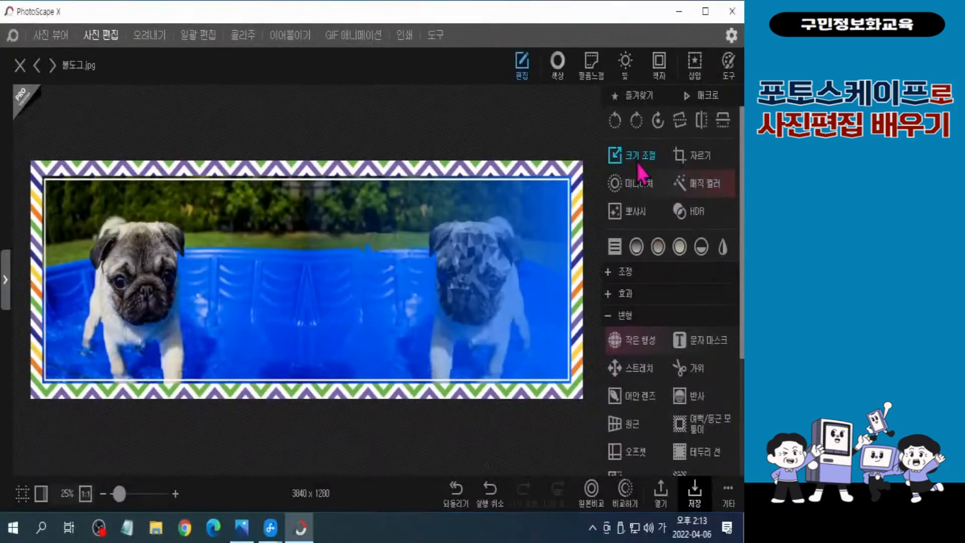
{"action": "left_click", "coordinate": [638, 164]}
{"action": "key", "text": "ctrl+1"}
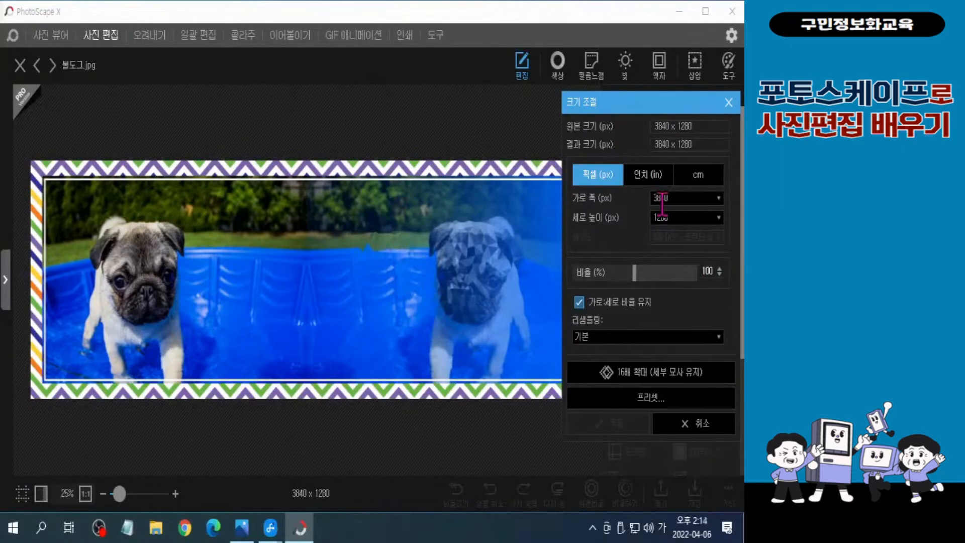
{"action": "left_click", "coordinate": [681, 197]}
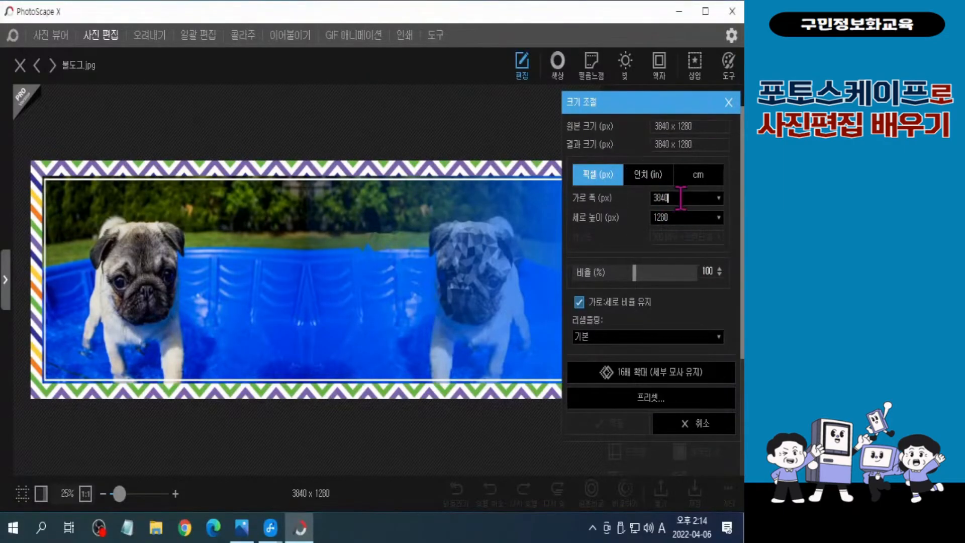
{"action": "key", "text": "BackSpace"}
{"action": "key", "text": "BackSpace"}
{"action": "key", "text": "BackSpace"}
{"action": "key", "text": "BackSpace"}
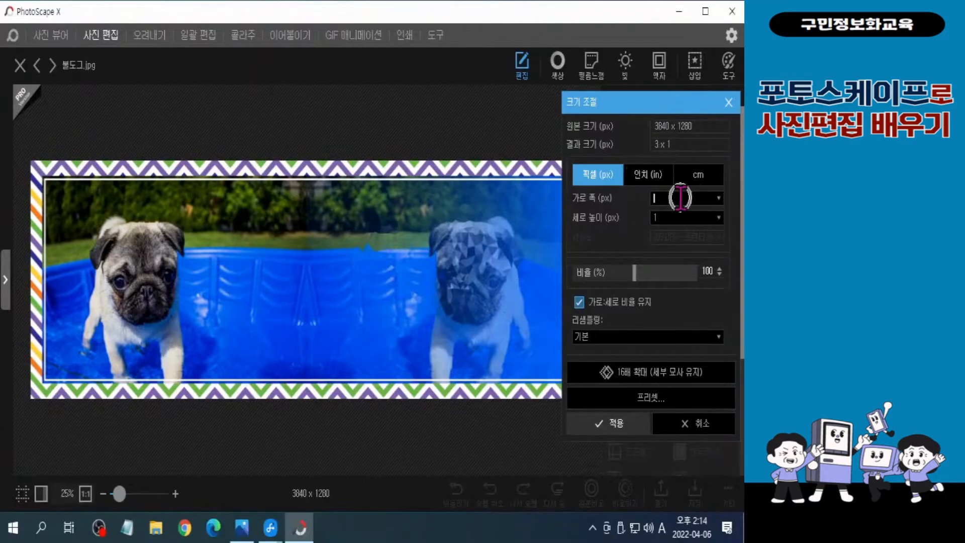
{"action": "type", "text": "966"}
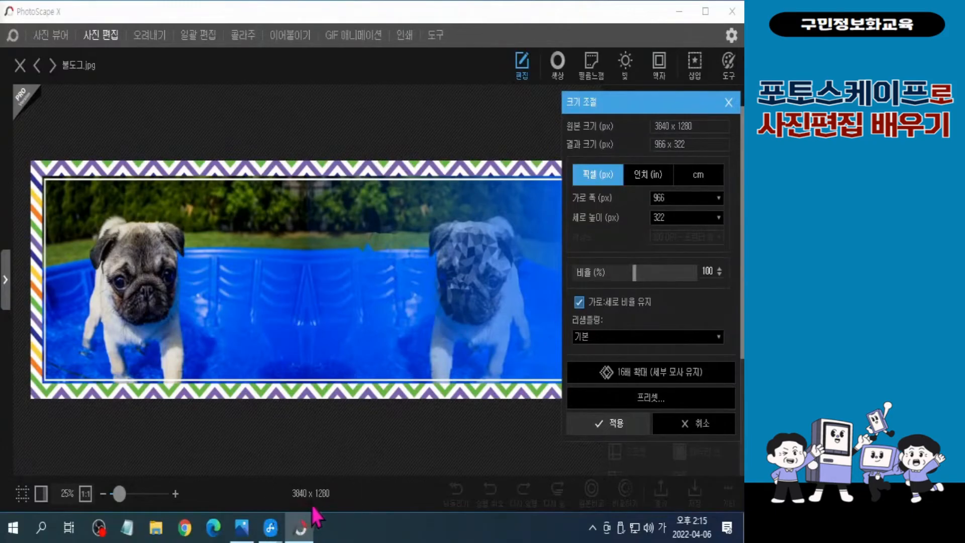
{"action": "left_click", "coordinate": [607, 430]}
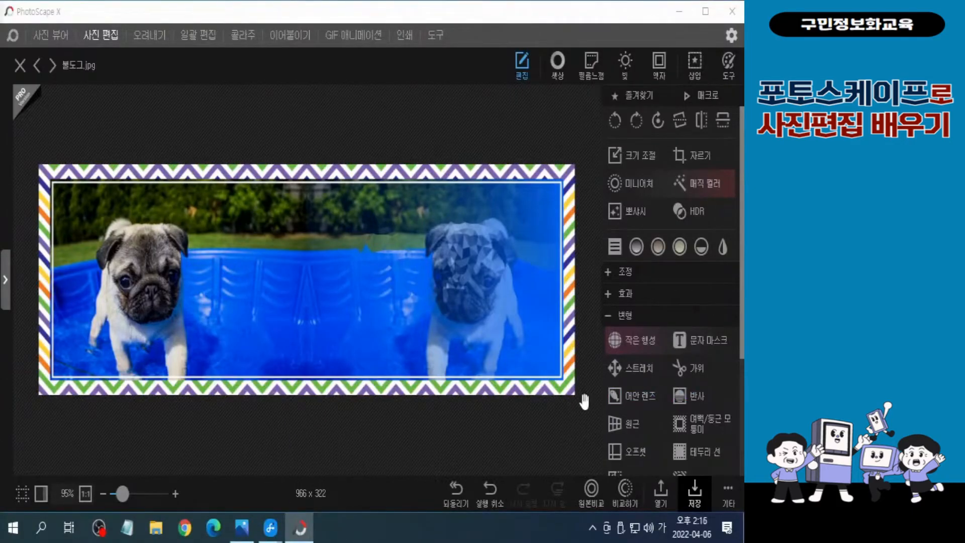
Save the photo under the new name 불도그 완성 as a JPEG and close PhotoScape X
{"action": "left_click", "coordinate": [729, 495]}
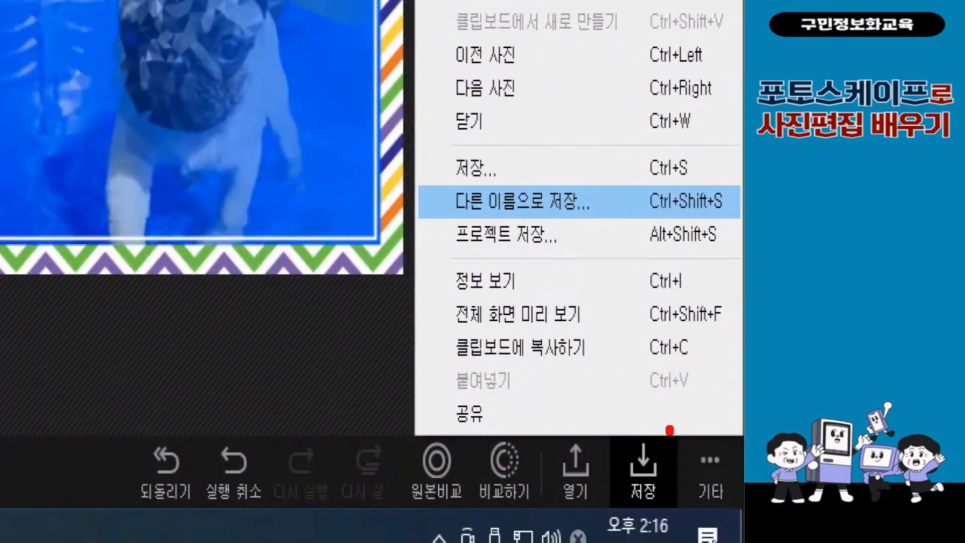
{"action": "left_click", "coordinate": [523, 206]}
{"action": "key", "text": "Hangul"}
{"action": "type", "text": "완성"}
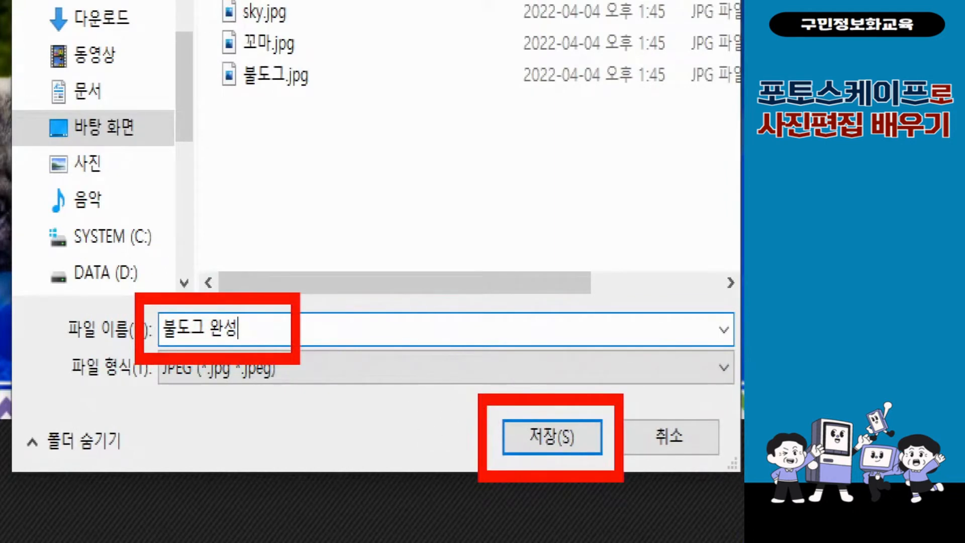
{"action": "left_click", "coordinate": [552, 436]}
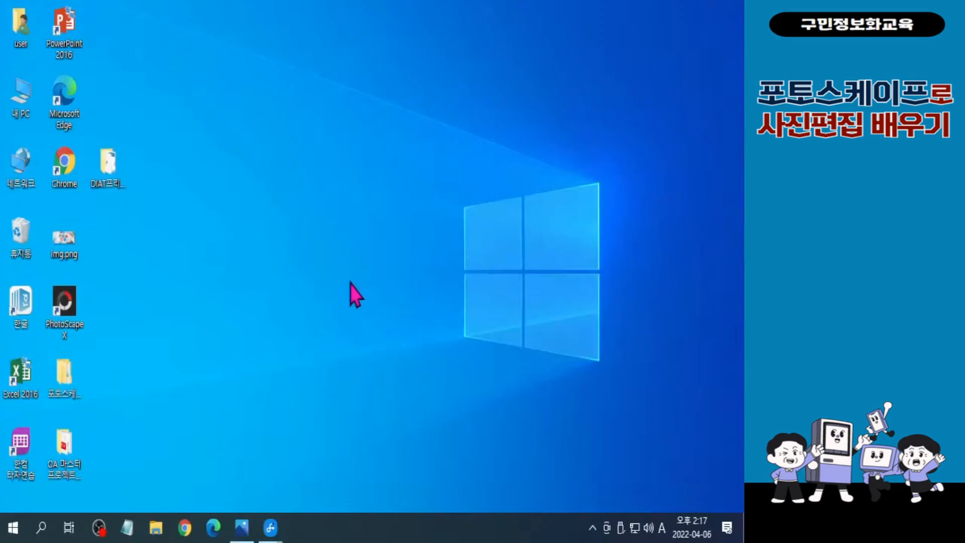
{"action": "left_click", "coordinate": [737, 12]}
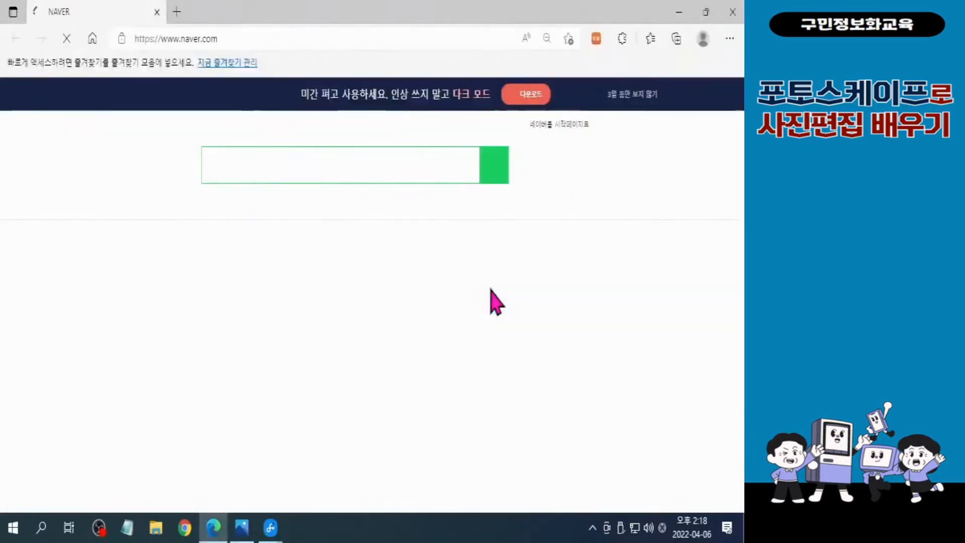
Open a post from Naver's blog section in Microsoft Edge, examine the blog's title banner, and close the post
{"action": "left_click", "coordinate": [142, 238]}
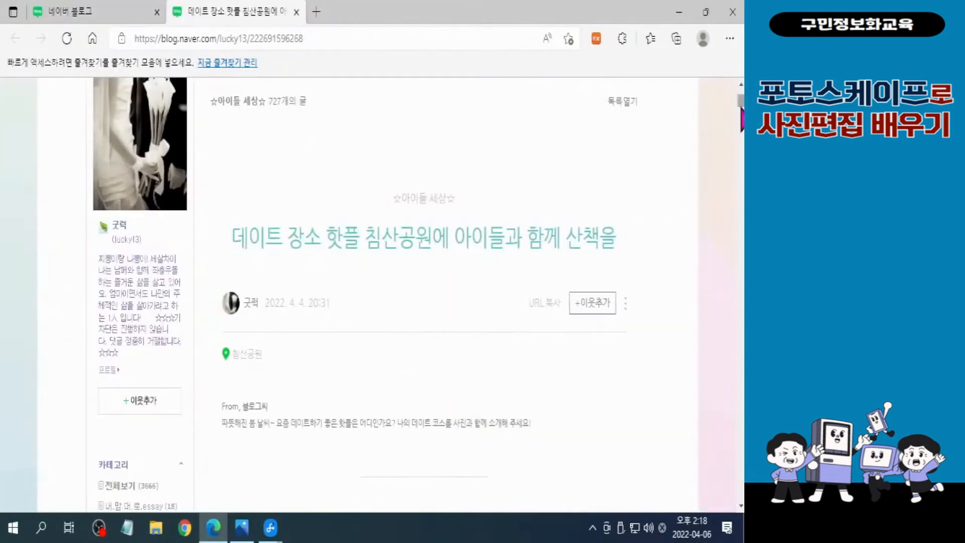
{"action": "scroll", "coordinate": [415, 296], "scroll_direction": "up", "scroll_amount": 4}
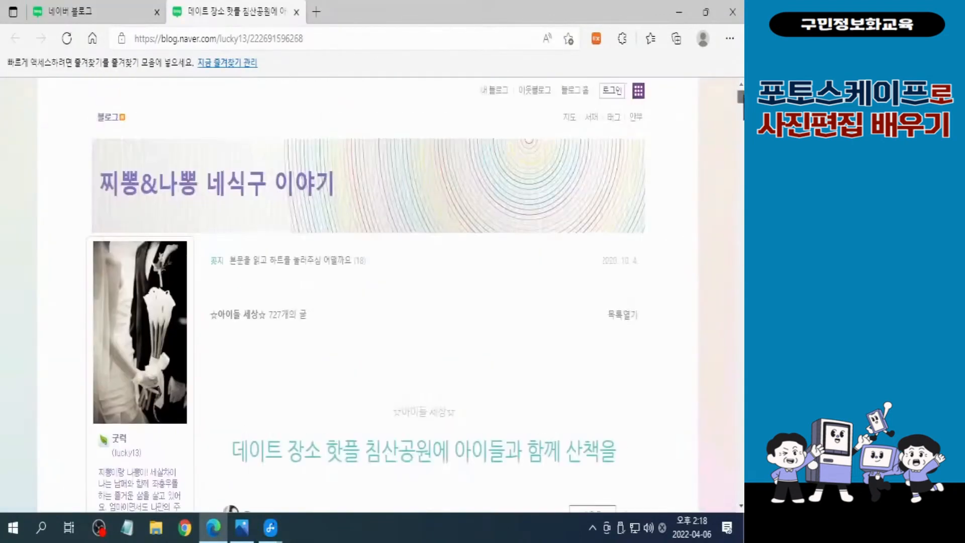
{"action": "key", "text": "ctrl+2"}
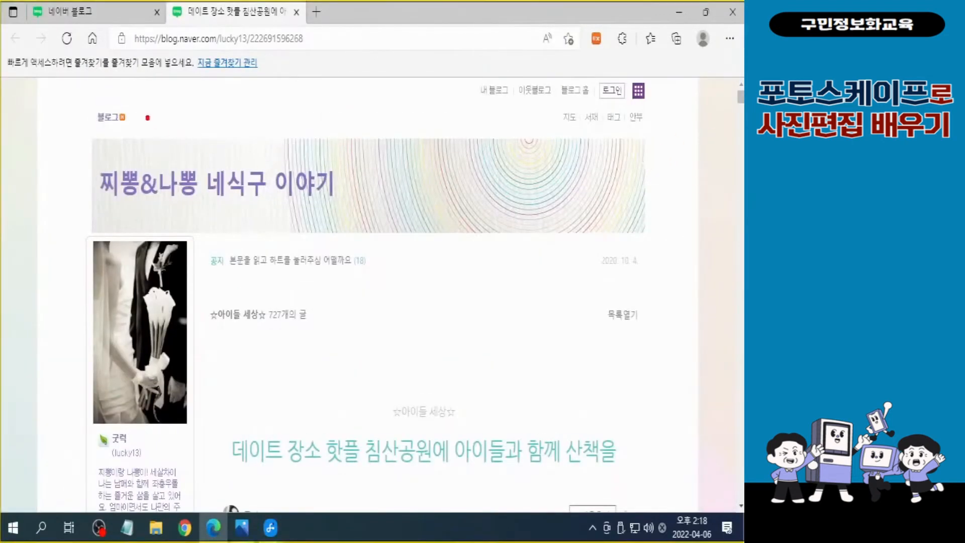
{"action": "mouse_move", "coordinate": [86, 135]}
{"action": "left_mouse_down"}
{"action": "mouse_move", "coordinate": [267, 269]}
{"action": "mouse_move", "coordinate": [635, 251]}
{"action": "mouse_move", "coordinate": [655, 237]}
{"action": "left_mouse_up"}
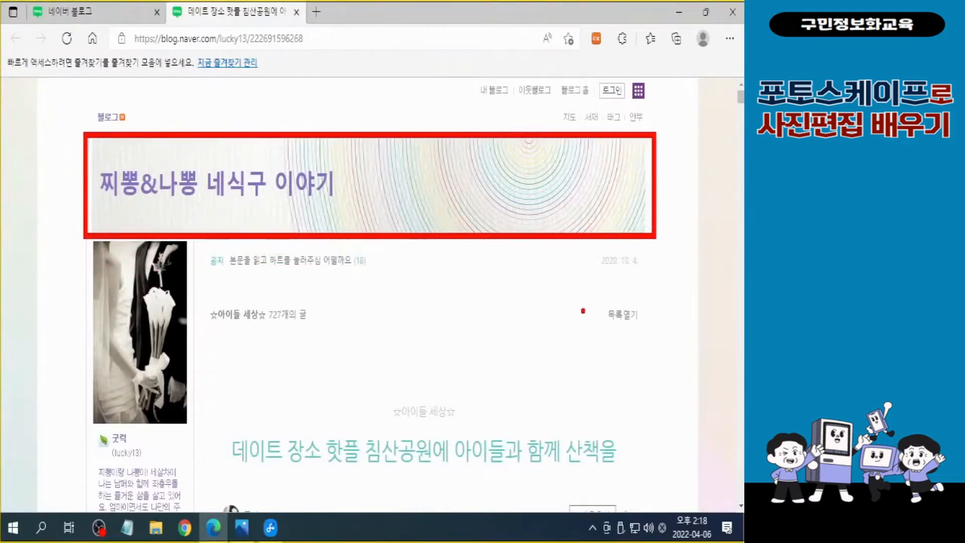
{"action": "key", "text": "Escape"}
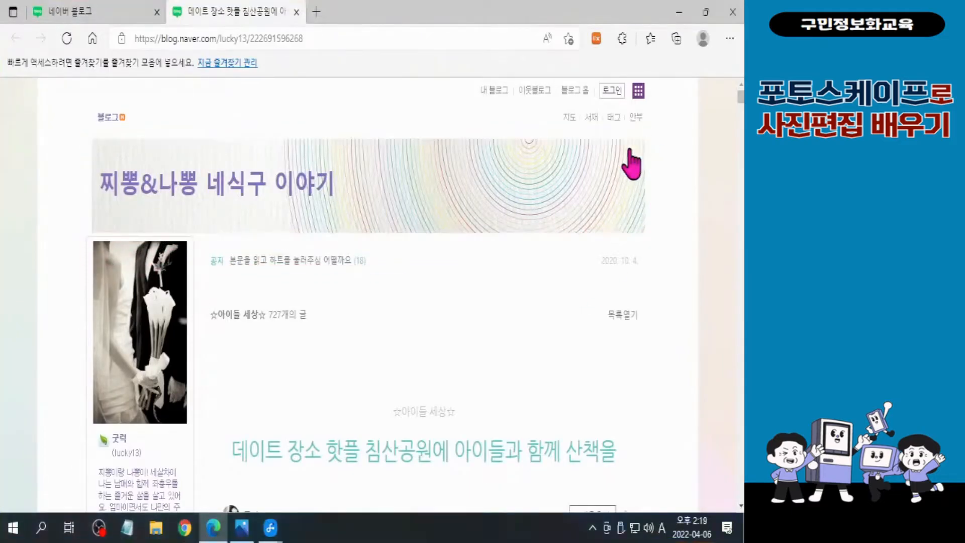
{"action": "left_click", "coordinate": [297, 12]}
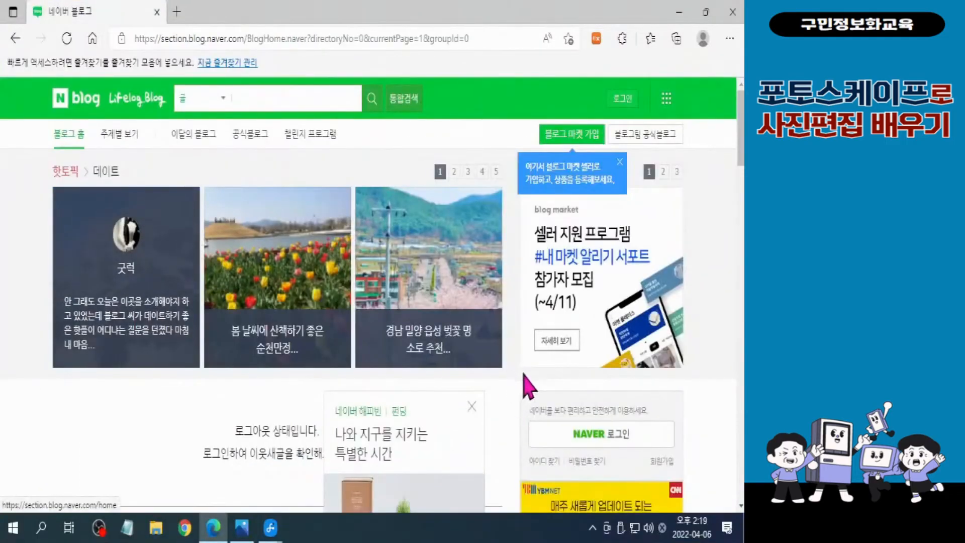
Open the Miryang cherry-blossom post from the blog home's hot topics, examine the blog's title banner, and close the post
{"action": "left_click", "coordinate": [441, 264]}
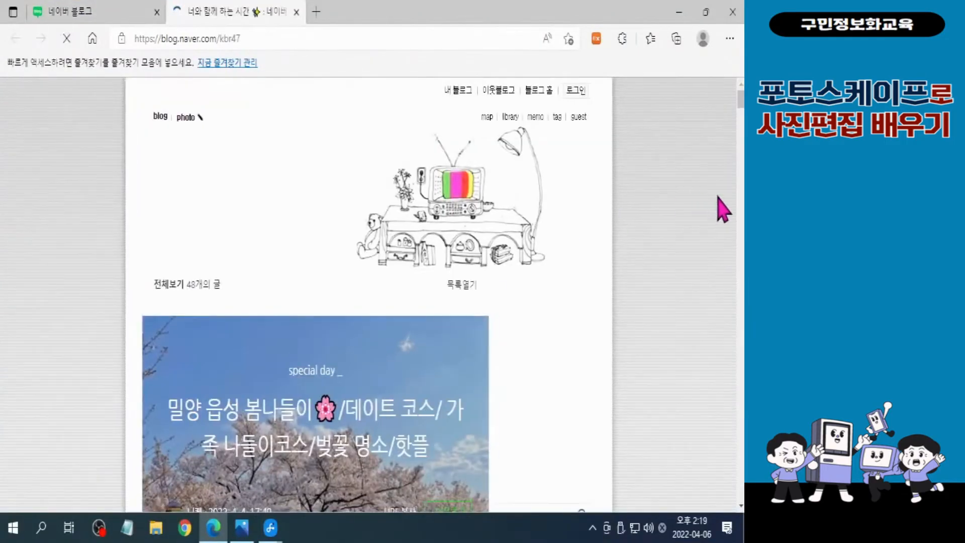
{"action": "scroll", "coordinate": [664, 194], "scroll_direction": "down", "scroll_amount": 2}
{"action": "scroll", "coordinate": [737, 105], "scroll_direction": "up", "scroll_amount": 4}
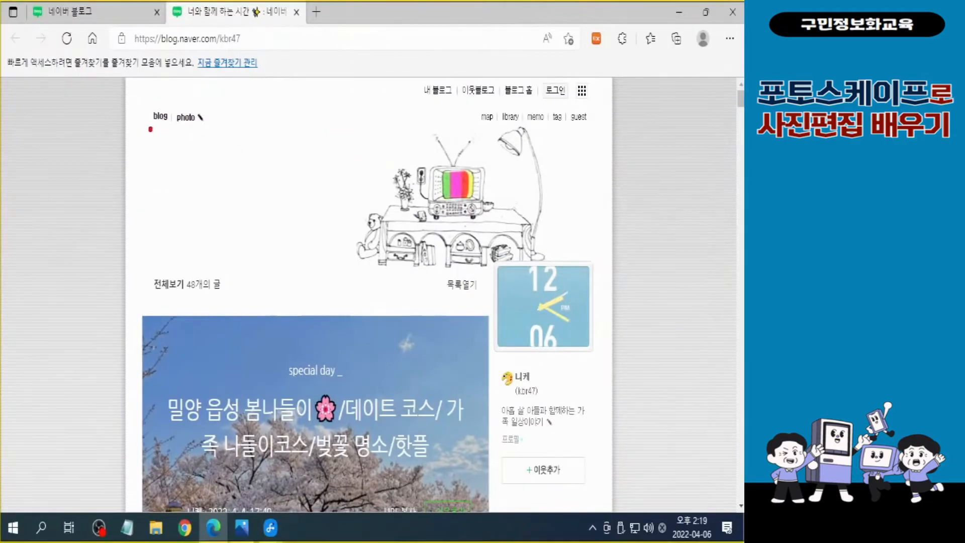
{"action": "mouse_move", "coordinate": [138, 129]}
{"action": "left_mouse_down"}
{"action": "mouse_move", "coordinate": [452, 284]}
{"action": "mouse_move", "coordinate": [594, 291]}
{"action": "mouse_move", "coordinate": [594, 274]}
{"action": "left_mouse_up"}
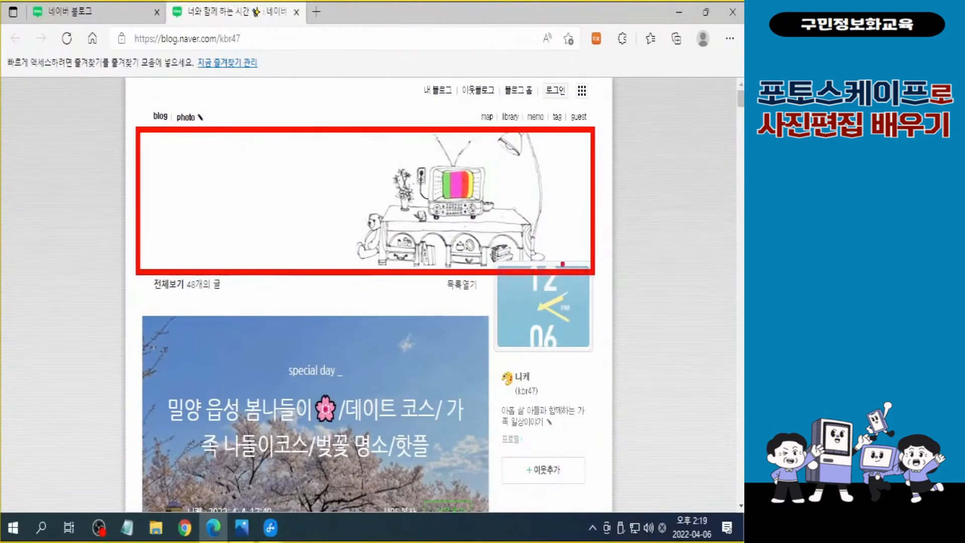
{"action": "key", "text": "ctrl+w"}
Open the 이달의 블로그 directory, examine the title areas of two featured book blogs, and close each blog
{"action": "scroll", "coordinate": [405, 362], "scroll_direction": "down", "scroll_amount": 10}
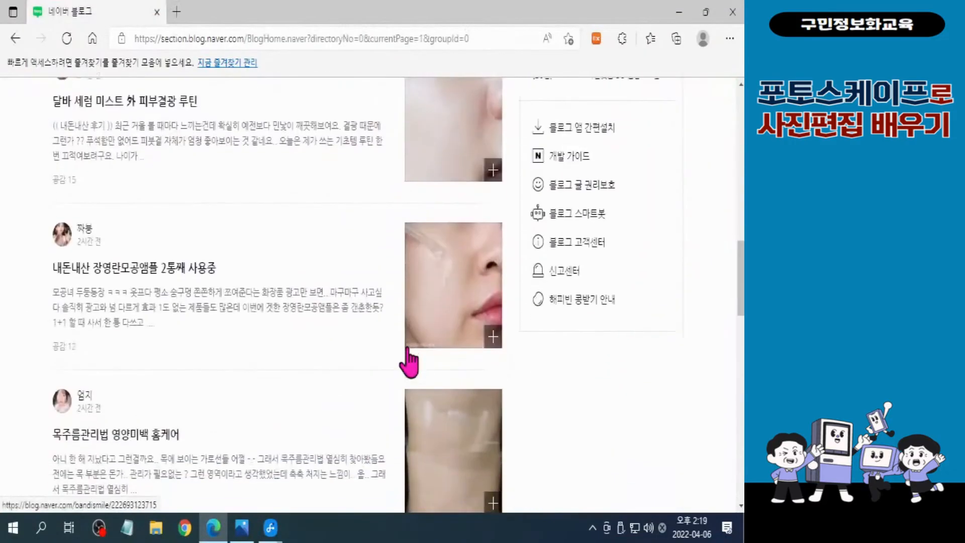
{"action": "scroll", "coordinate": [372, 402], "scroll_direction": "up", "scroll_amount": 10}
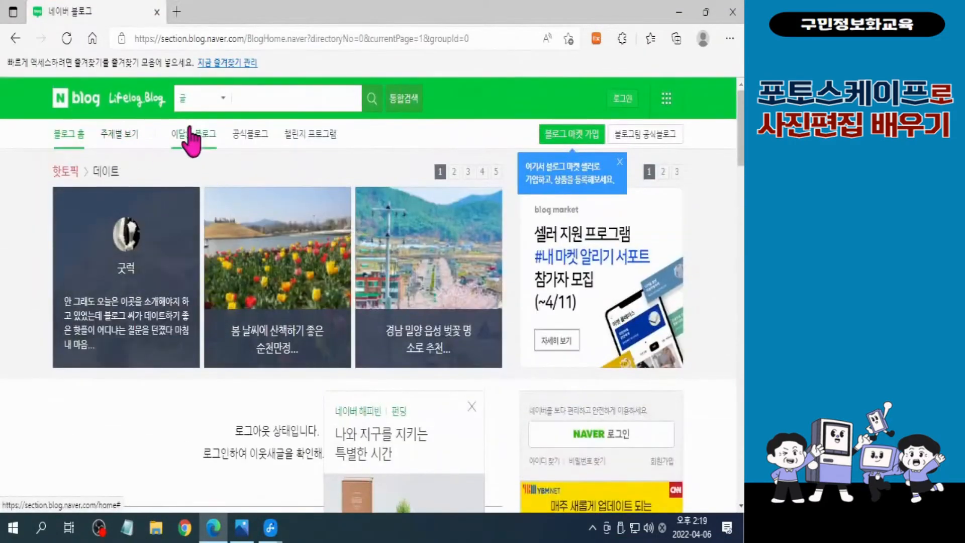
{"action": "left_click", "coordinate": [207, 143]}
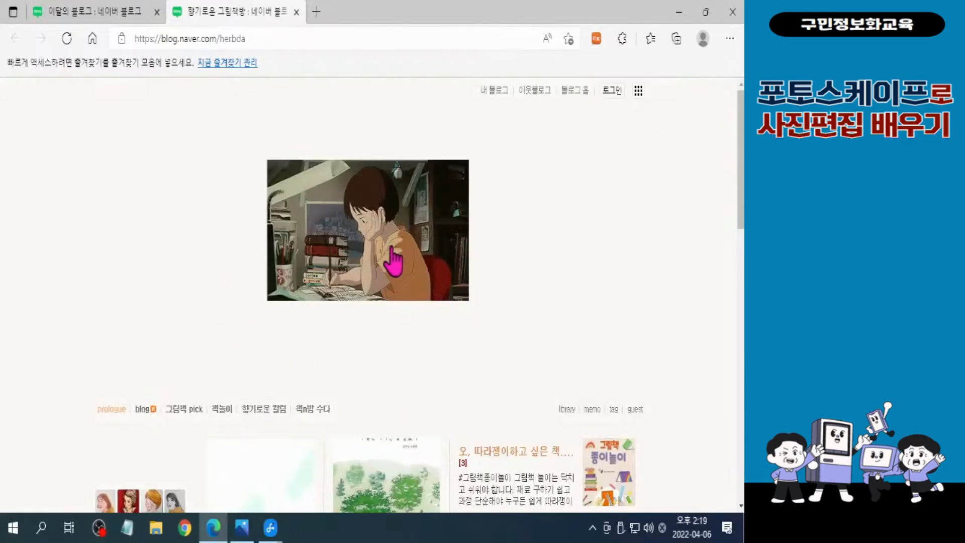
{"action": "left_click", "coordinate": [297, 11]}
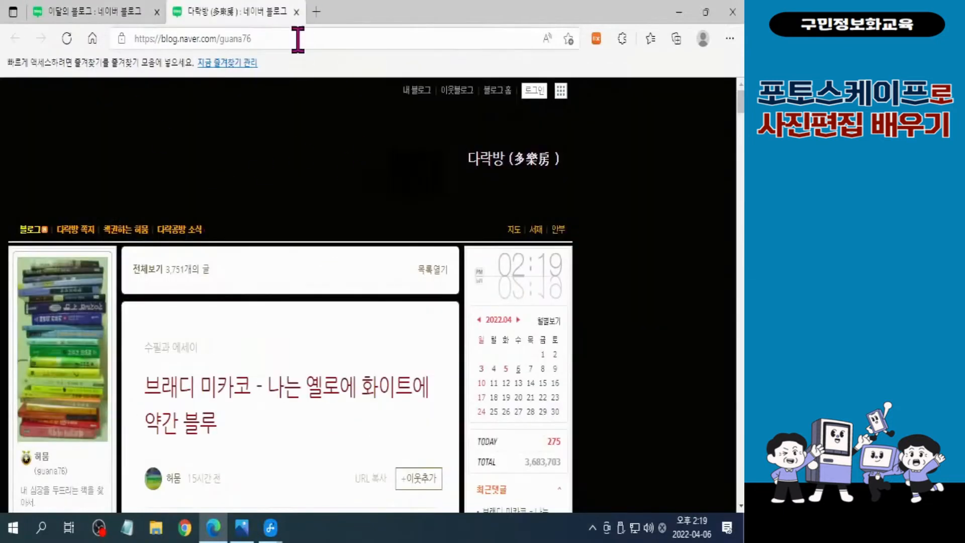
{"action": "left_click", "coordinate": [297, 12]}
{"action": "scroll", "coordinate": [270, 382], "scroll_direction": "up", "scroll_amount": 10}
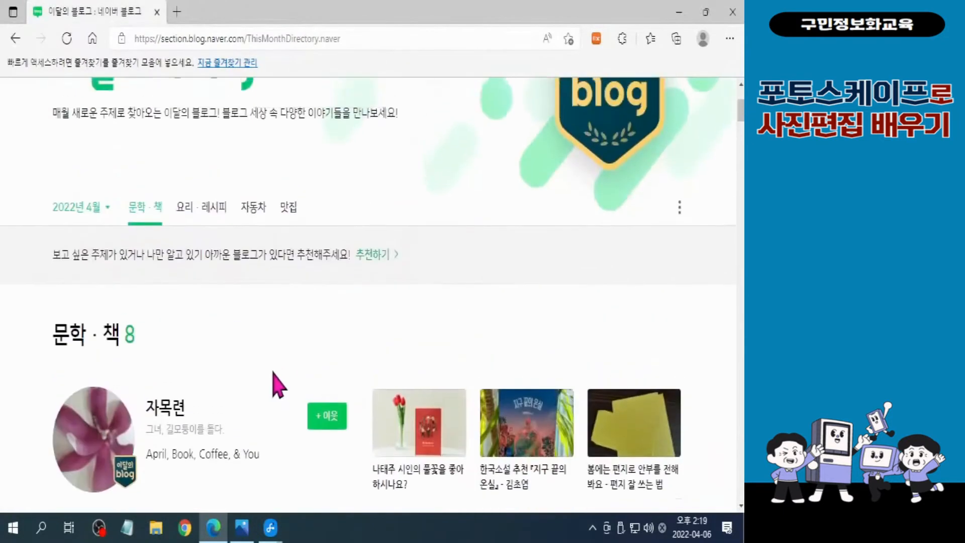
Open the first blog listed under 문학·책, examine its large bookshelf title image, and close the blog
{"action": "left_click", "coordinate": [117, 455]}
{"action": "scroll", "coordinate": [338, 380], "scroll_direction": "down", "scroll_amount": 5}
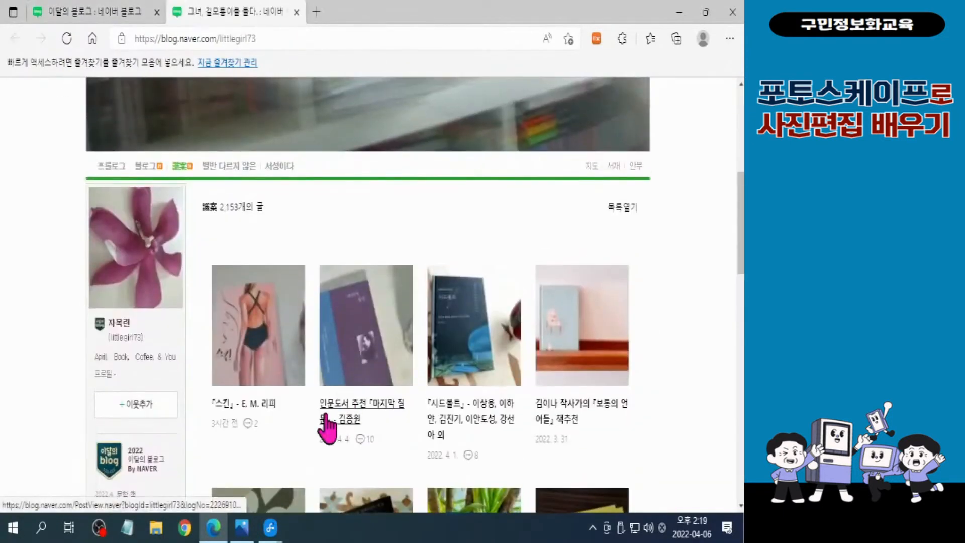
{"action": "scroll", "coordinate": [367, 297], "scroll_direction": "up", "scroll_amount": 5}
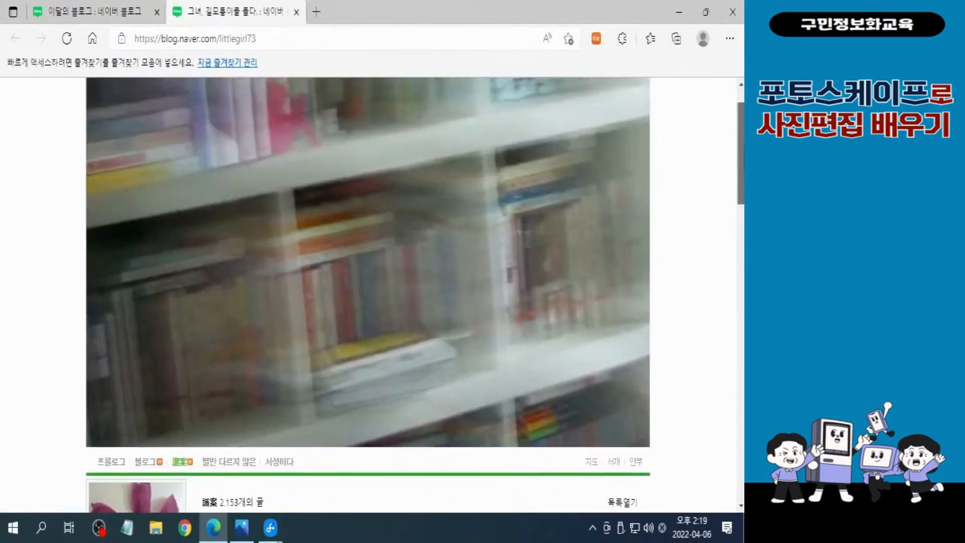
{"action": "mouse_move", "coordinate": [743, 146]}
{"action": "left_mouse_down"}
{"action": "mouse_move", "coordinate": [743, 131]}
{"action": "mouse_move", "coordinate": [744, 139]}
{"action": "left_mouse_up"}
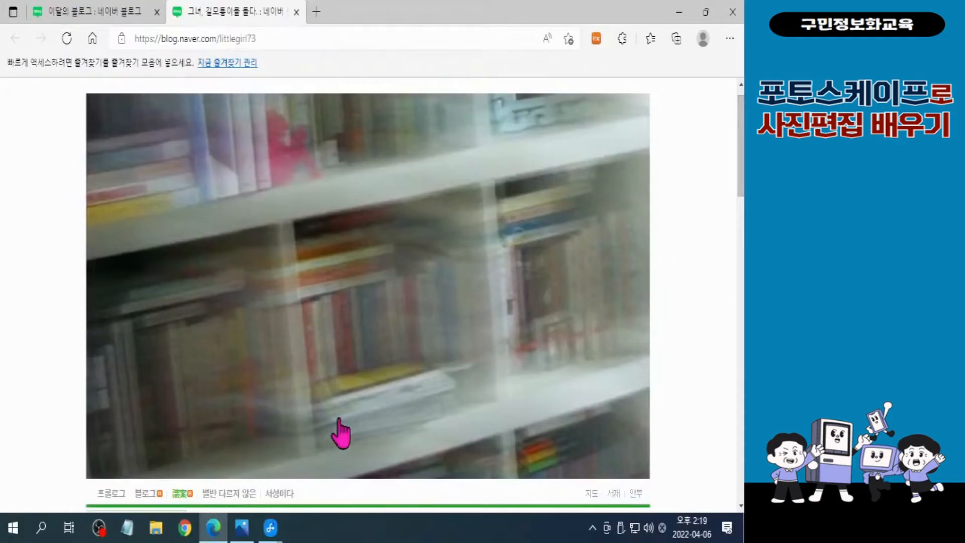
{"action": "left_click", "coordinate": [297, 12]}
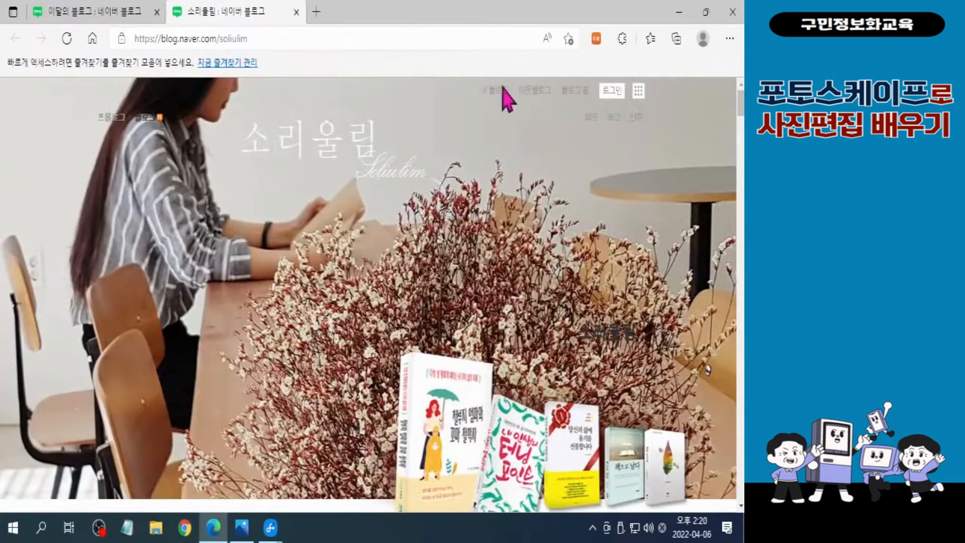
Examine the full-width title image of the 소리울림 blog, close it, and return to the start of the 이달의 블로그 list
{"action": "left_click_drag", "start_coordinate": [742, 103], "coordinate": [741, 105]}
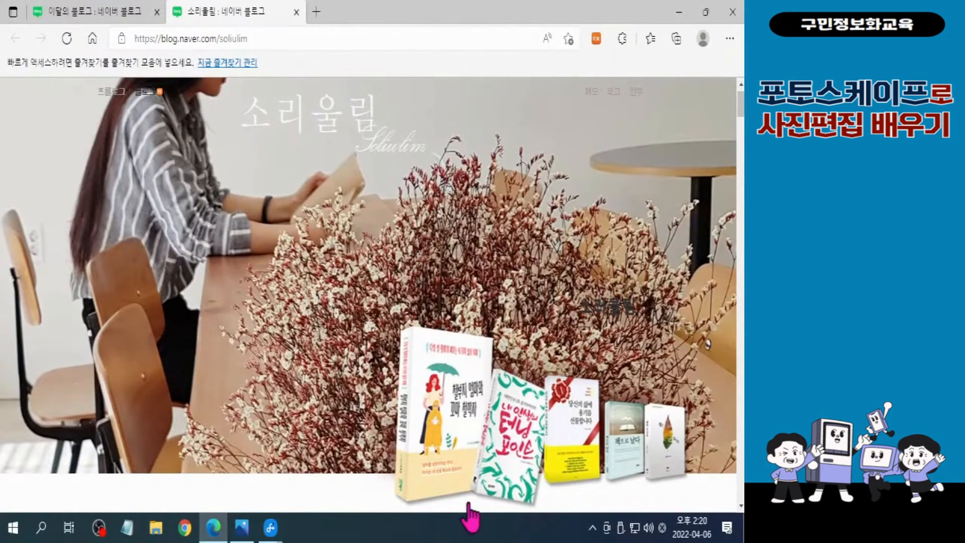
{"action": "scroll", "coordinate": [732, 206], "scroll_direction": "down", "scroll_amount": 3}
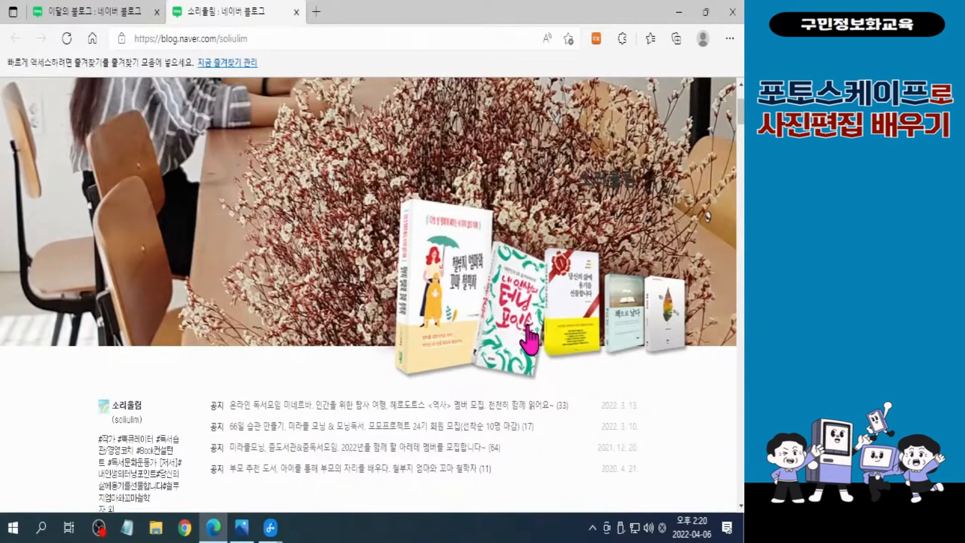
{"action": "scroll", "coordinate": [528, 341], "scroll_direction": "up", "scroll_amount": 3}
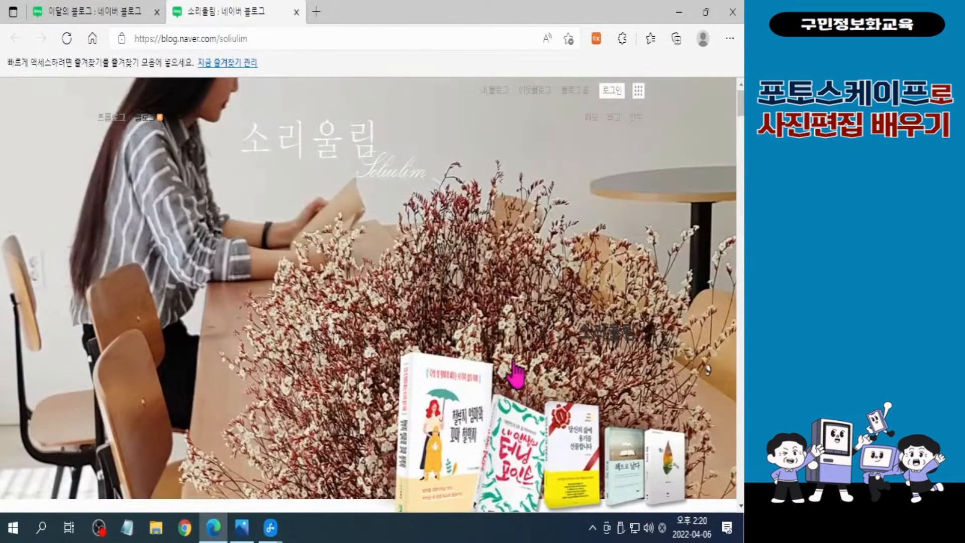
{"action": "left_click", "coordinate": [297, 11]}
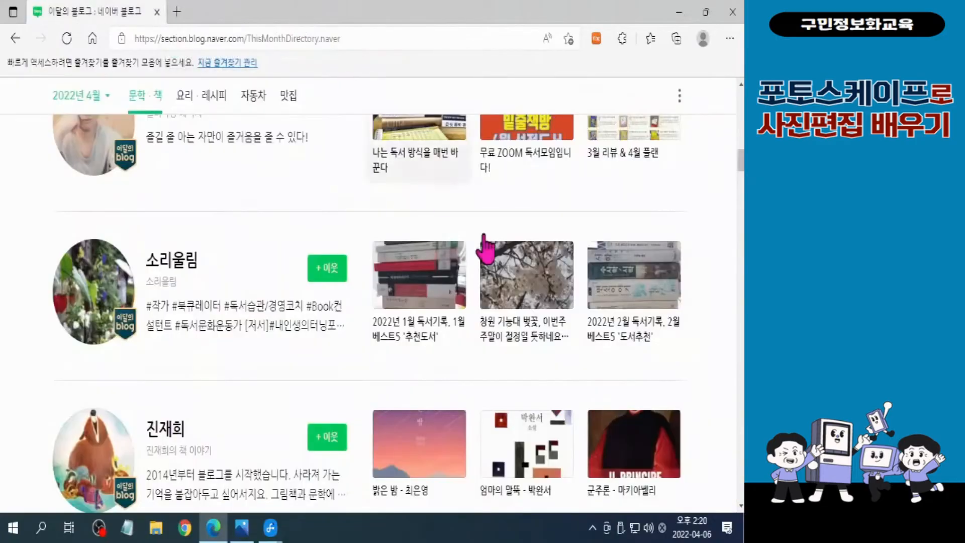
{"action": "scroll", "coordinate": [467, 281], "scroll_direction": "up", "scroll_amount": 10}
{"action": "scroll", "coordinate": [449, 308], "scroll_direction": "up", "scroll_amount": 2}
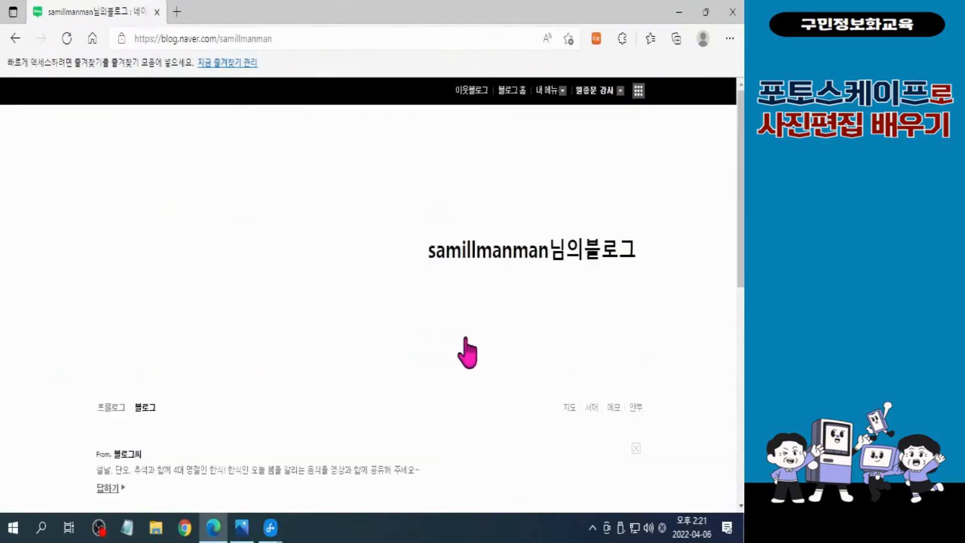
Open the own blog's 세부 디자인 설정, show the 타이틀 settings, and dismiss the blog market notice
{"action": "scroll", "coordinate": [466, 338], "scroll_direction": "down", "scroll_amount": 6}
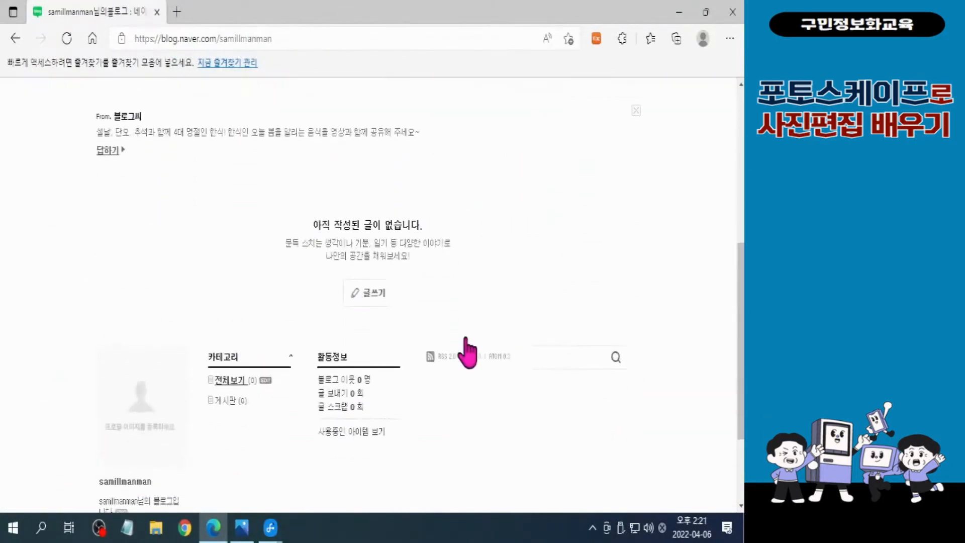
{"action": "scroll", "coordinate": [470, 350], "scroll_direction": "down", "scroll_amount": 3}
{"action": "scroll", "coordinate": [469, 349], "scroll_direction": "up", "scroll_amount": 10}
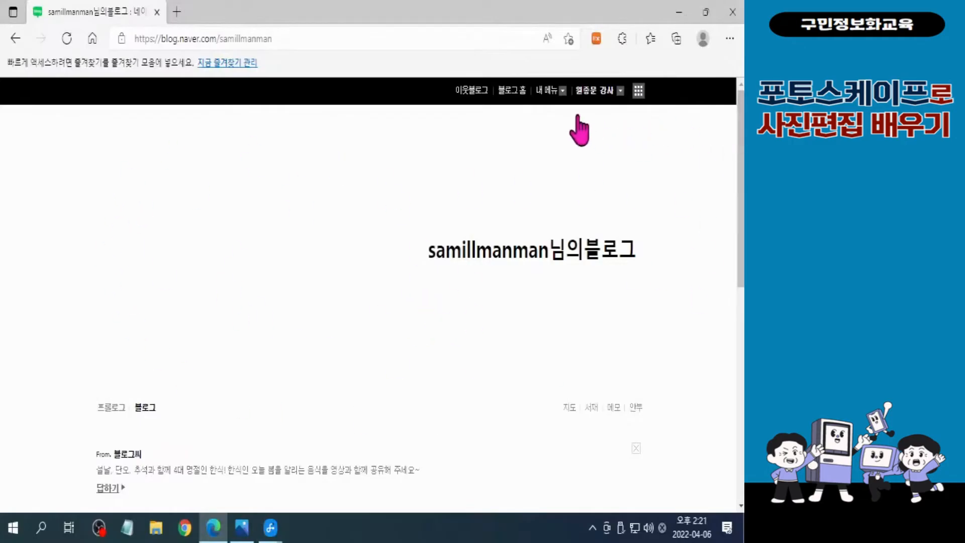
{"action": "left_click", "coordinate": [563, 96]}
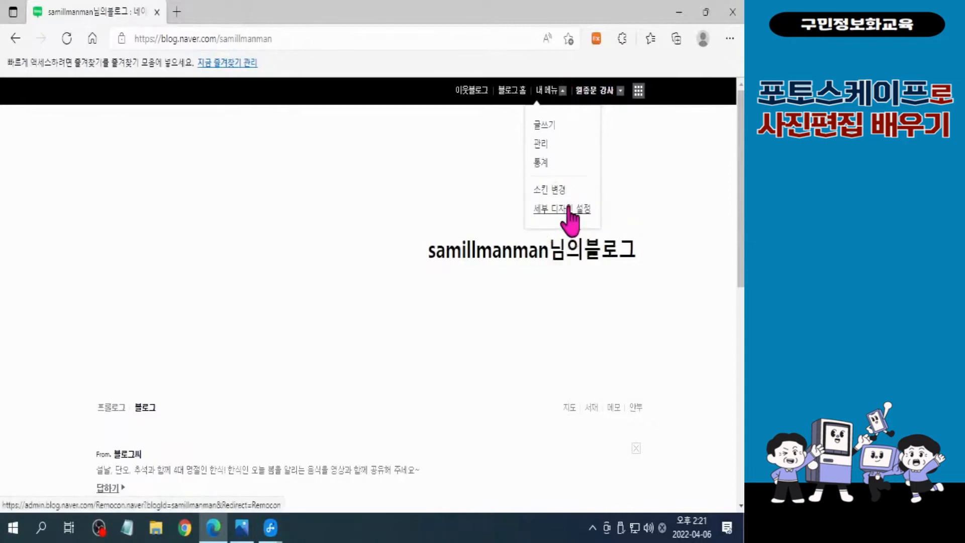
{"action": "left_click", "coordinate": [570, 221]}
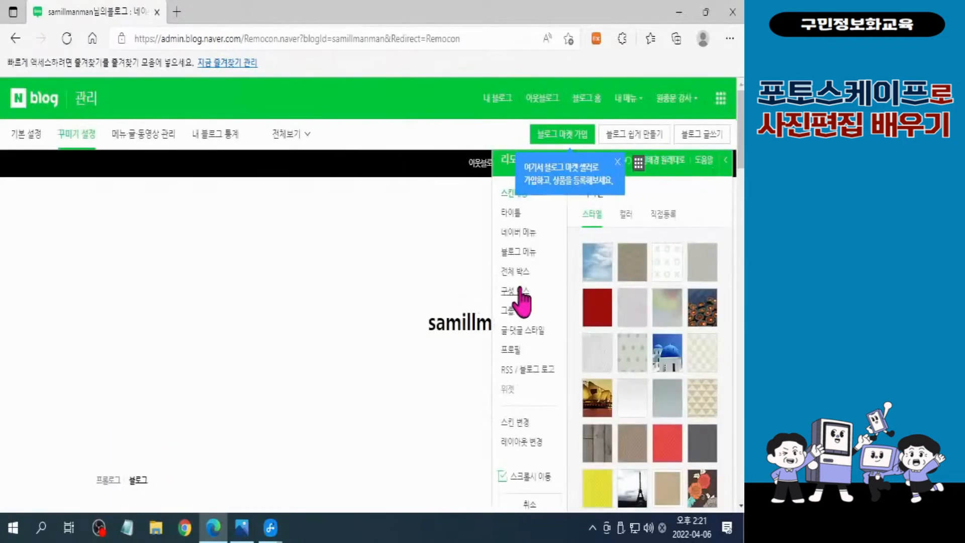
{"action": "left_click", "coordinate": [510, 213]}
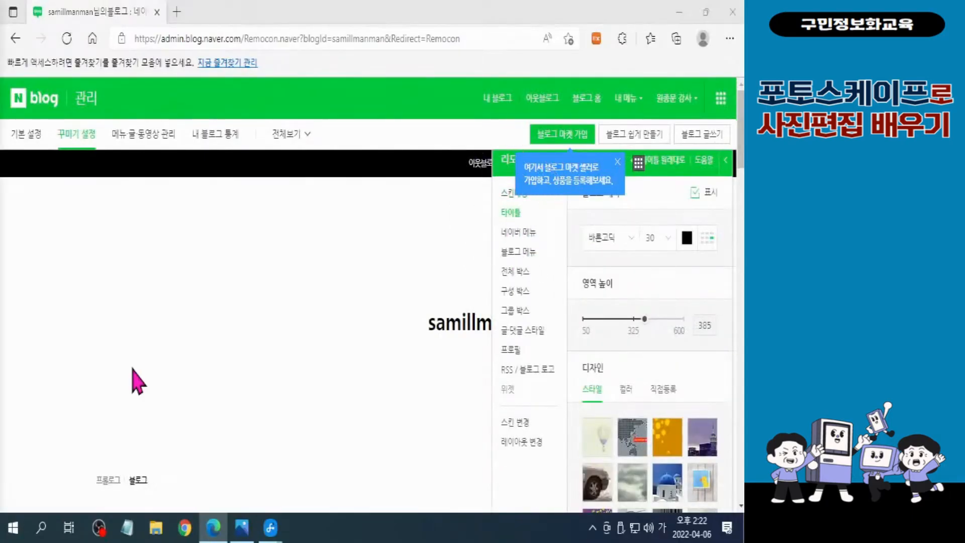
{"action": "left_click", "coordinate": [617, 161]}
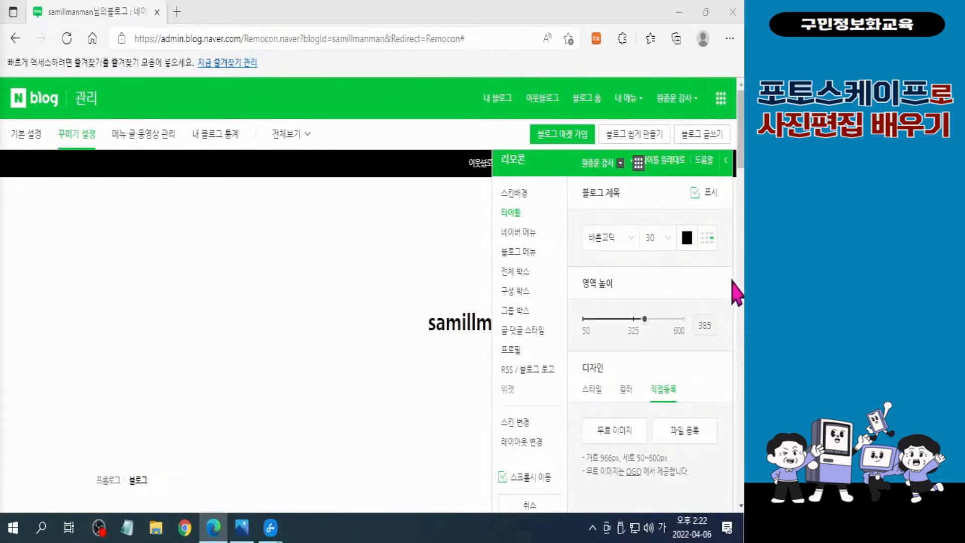
Register 불도그 완성.jpg from the desktop folder 포토스케이프-예제파일 > 준비파일 > 3장 as the custom title image
{"action": "scroll", "coordinate": [740, 166], "scroll_direction": "down", "scroll_amount": 1}
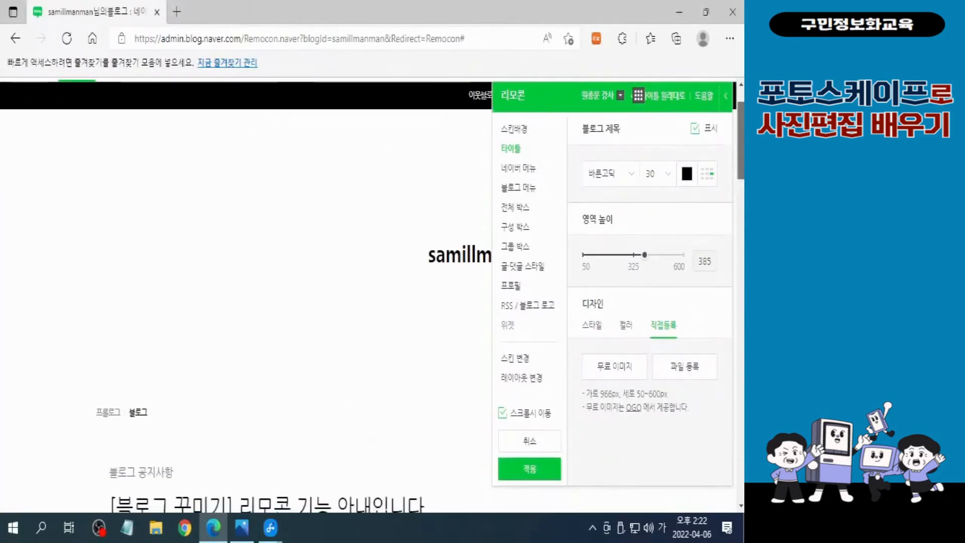
{"action": "scroll", "coordinate": [740, 151], "scroll_direction": "up", "scroll_amount": 1}
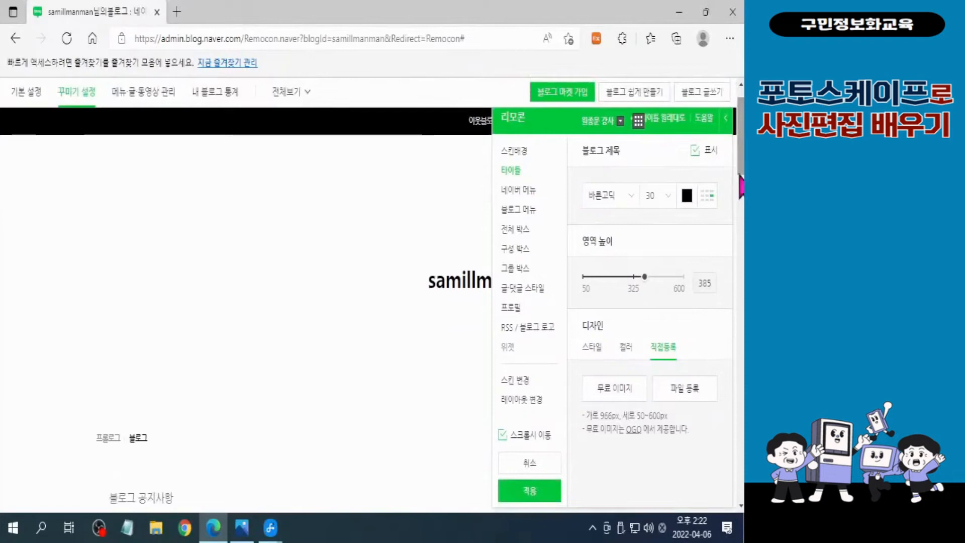
{"action": "left_click", "coordinate": [694, 405]}
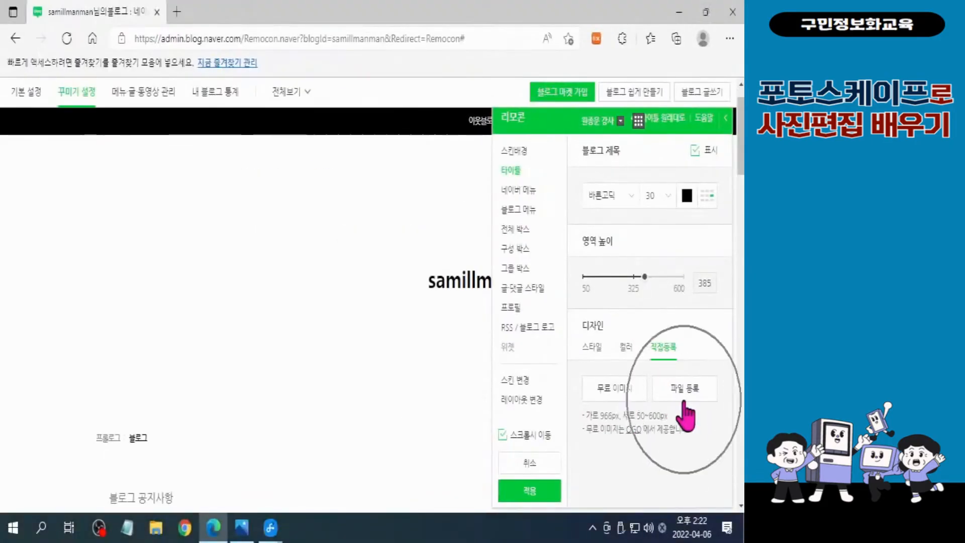
{"action": "left_click", "coordinate": [685, 397]}
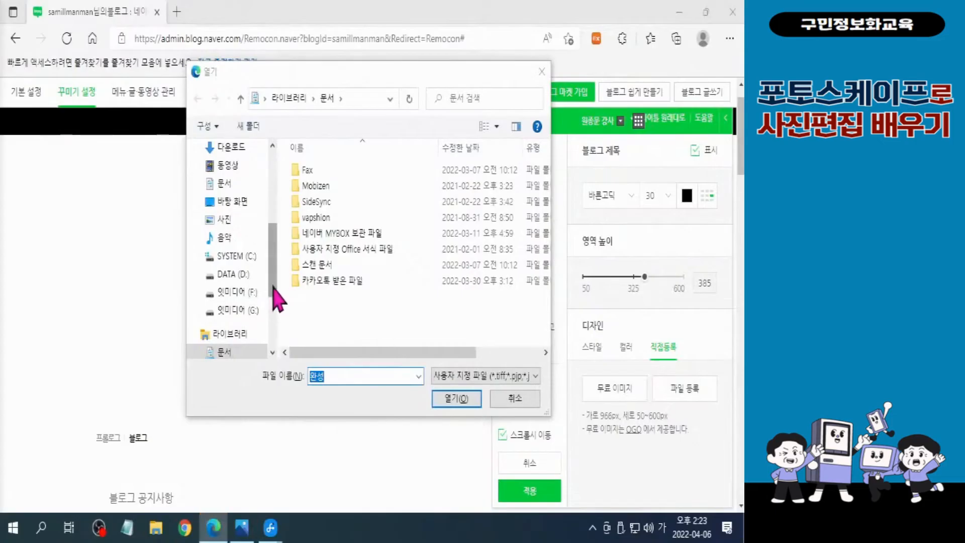
{"action": "left_click_drag", "start_coordinate": [274, 291], "coordinate": [281, 201]}
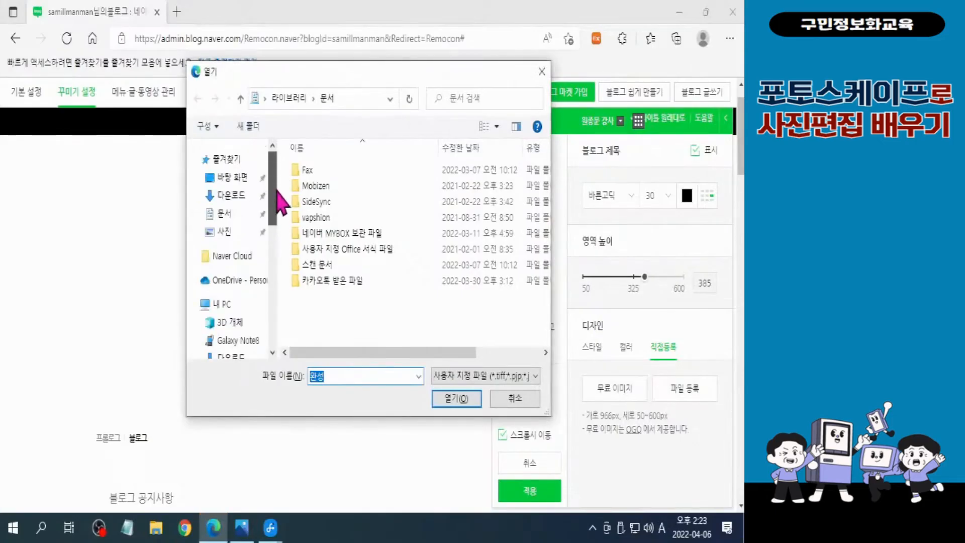
{"action": "left_click", "coordinate": [231, 177]}
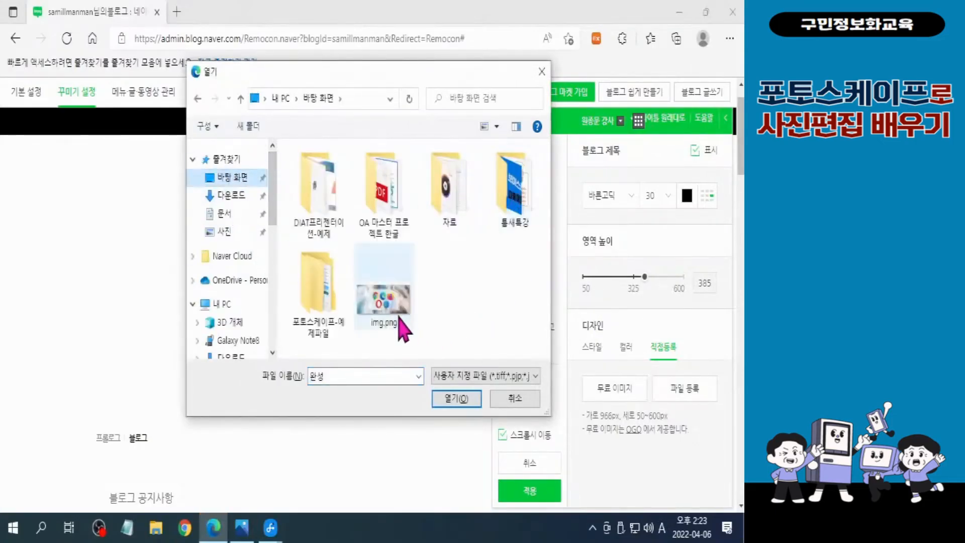
{"action": "double_click", "coordinate": [325, 290]}
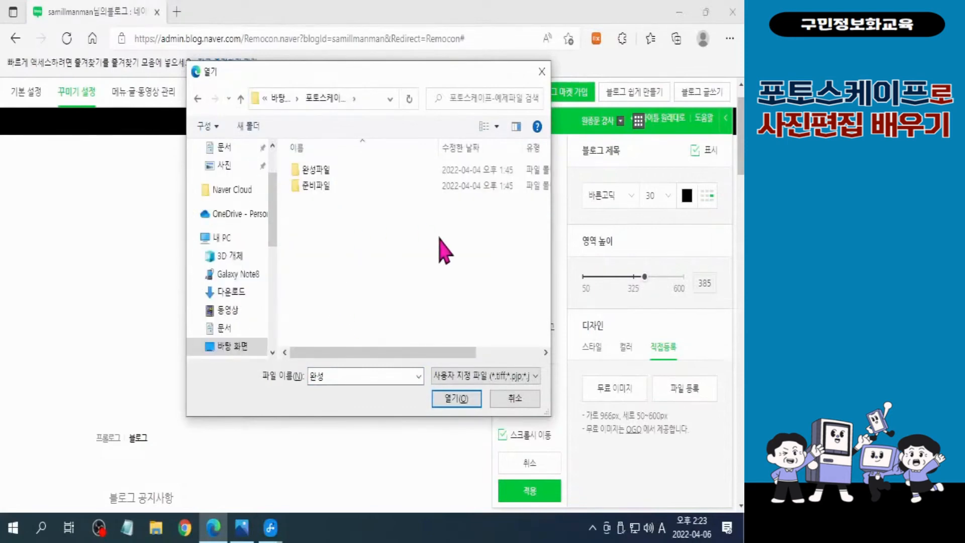
{"action": "double_click", "coordinate": [320, 187]}
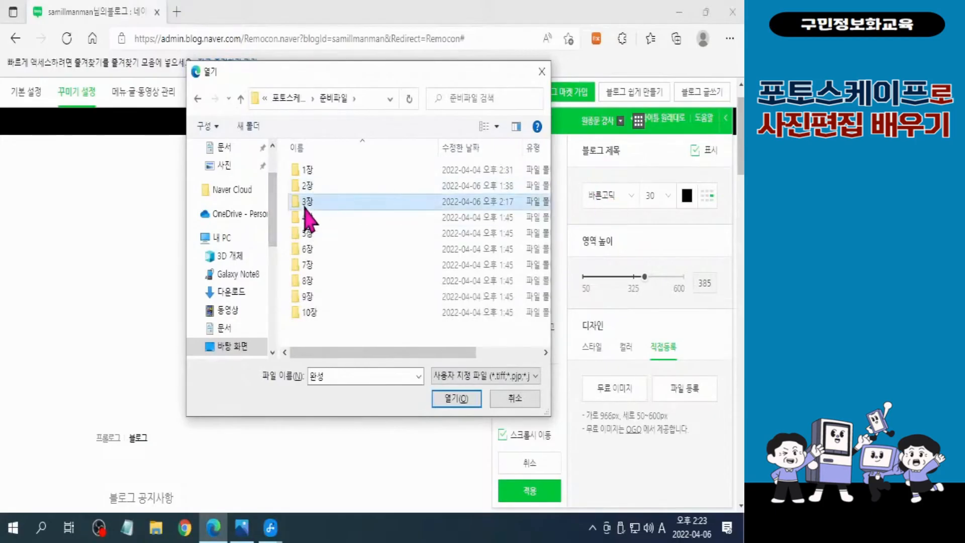
{"action": "double_click", "coordinate": [307, 204]}
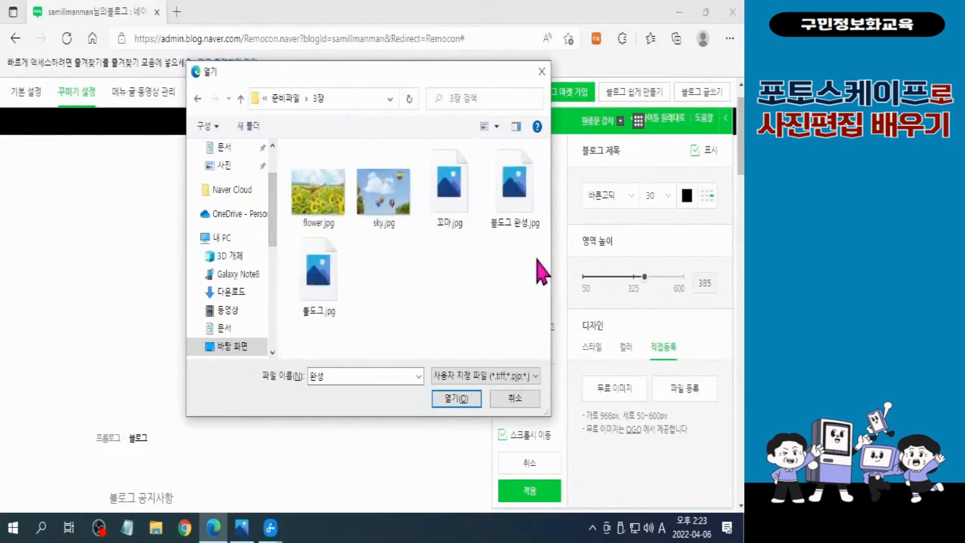
{"action": "left_click", "coordinate": [515, 214]}
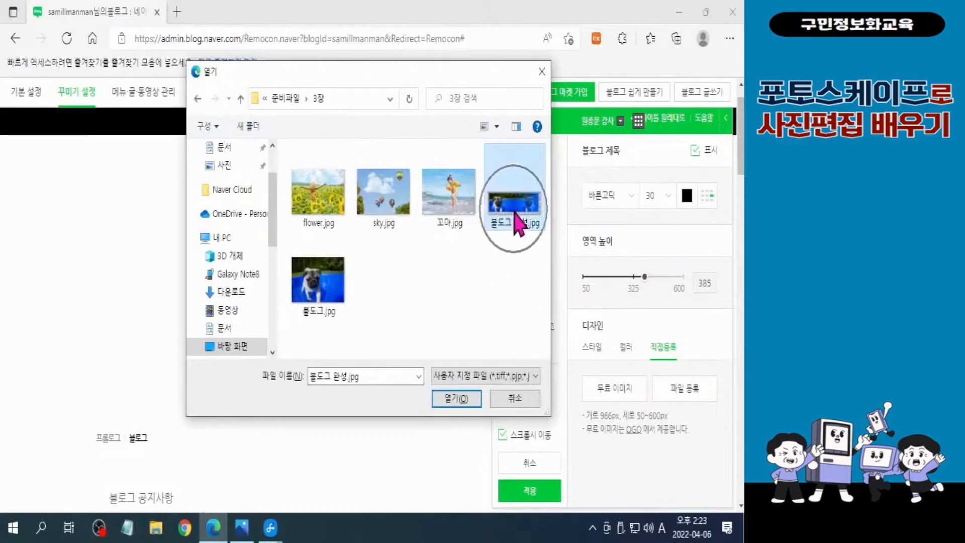
{"action": "left_click", "coordinate": [452, 405]}
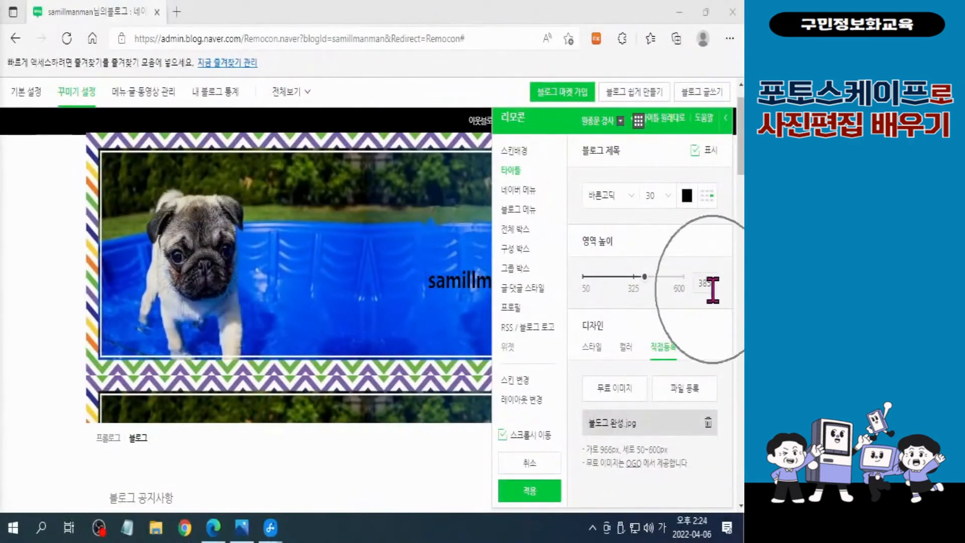
Set the title's 영역 높이 to 322 so that the bulldog banner fits without repeating
{"action": "mouse_move", "coordinate": [647, 280]}
{"action": "left_mouse_down"}
{"action": "mouse_move", "coordinate": [635, 285]}
{"action": "mouse_move", "coordinate": [640, 296]}
{"action": "mouse_move", "coordinate": [633, 283]}
{"action": "left_mouse_up"}
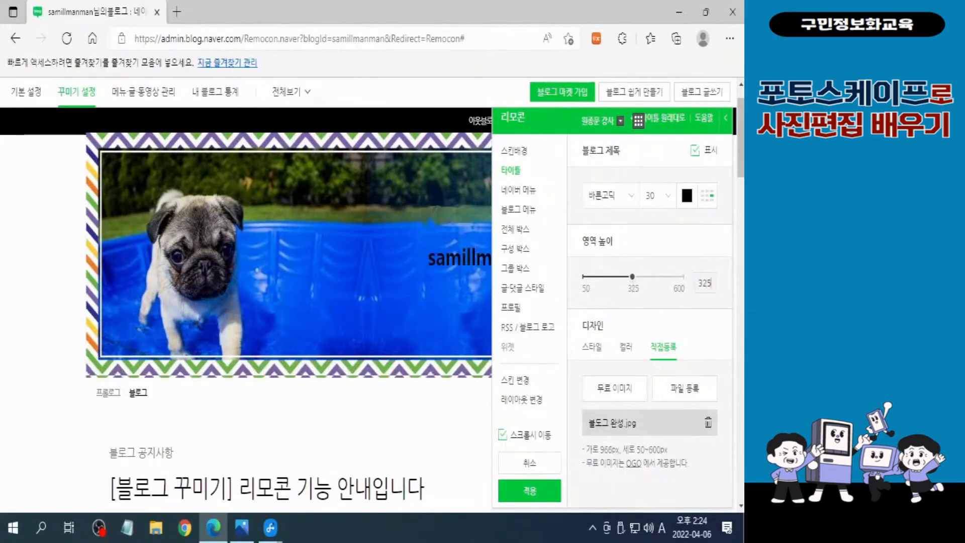
{"action": "key", "text": "BackSpace"}
{"action": "type", "text": "0"}
{"action": "key", "text": "BackSpace"}
{"action": "key", "text": "BackSpace"}
{"action": "type", "text": "19"}
{"action": "key", "text": "BackSpace"}
{"action": "key", "text": "BackSpace"}
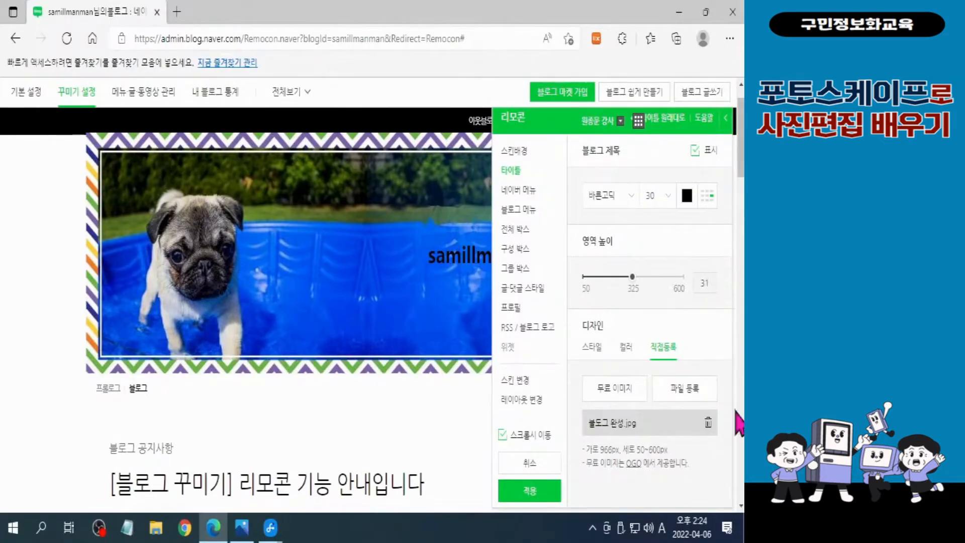
{"action": "type", "text": "20"}
{"action": "key", "text": "BackSpace"}
{"action": "type", "text": "2"}
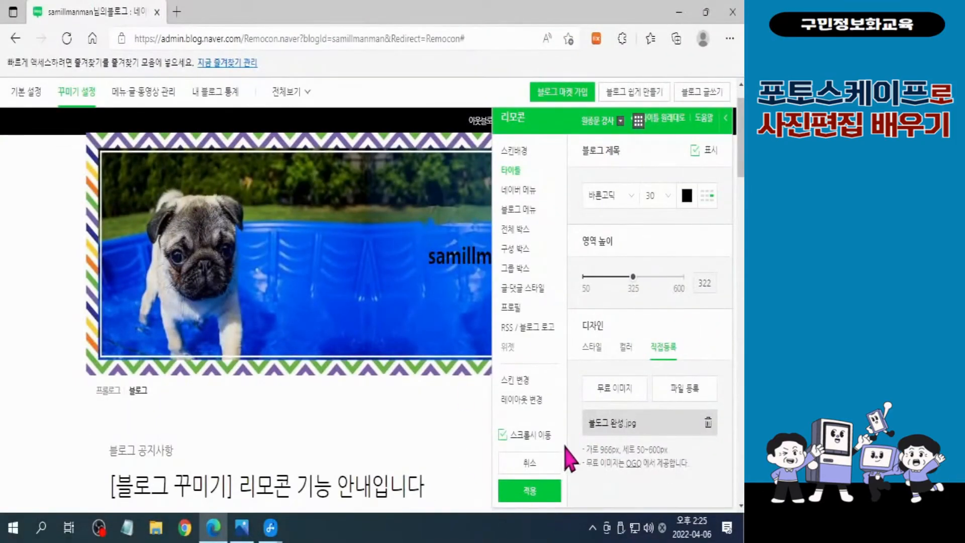
Apply the current design to the blog without saving it as a custom skin, and close Microsoft Edge
{"action": "left_click", "coordinate": [531, 492]}
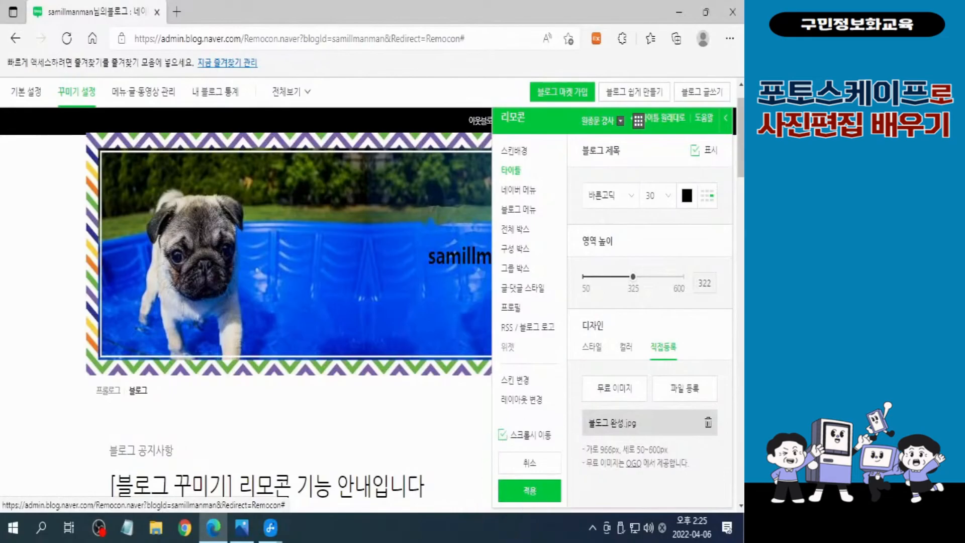
{"action": "left_click", "coordinate": [529, 492]}
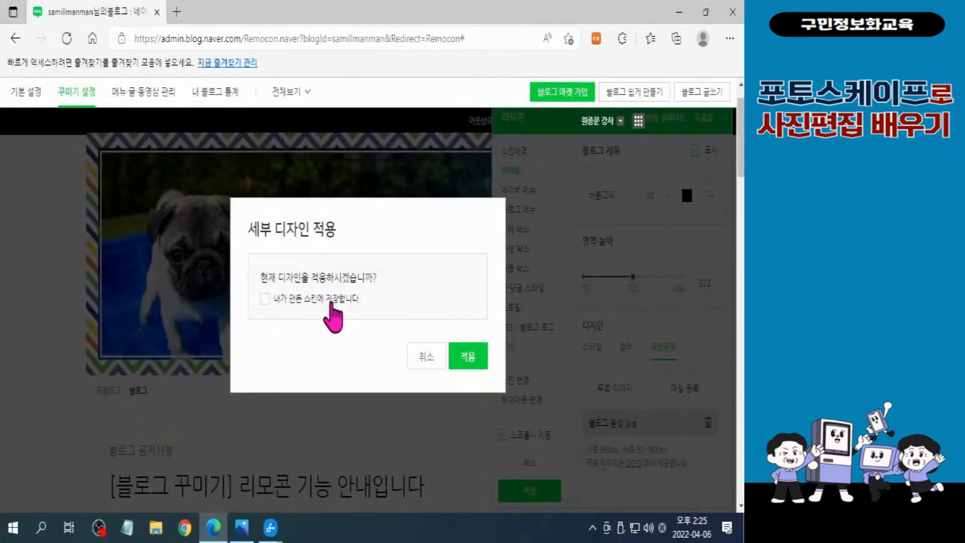
{"action": "left_click", "coordinate": [471, 363]}
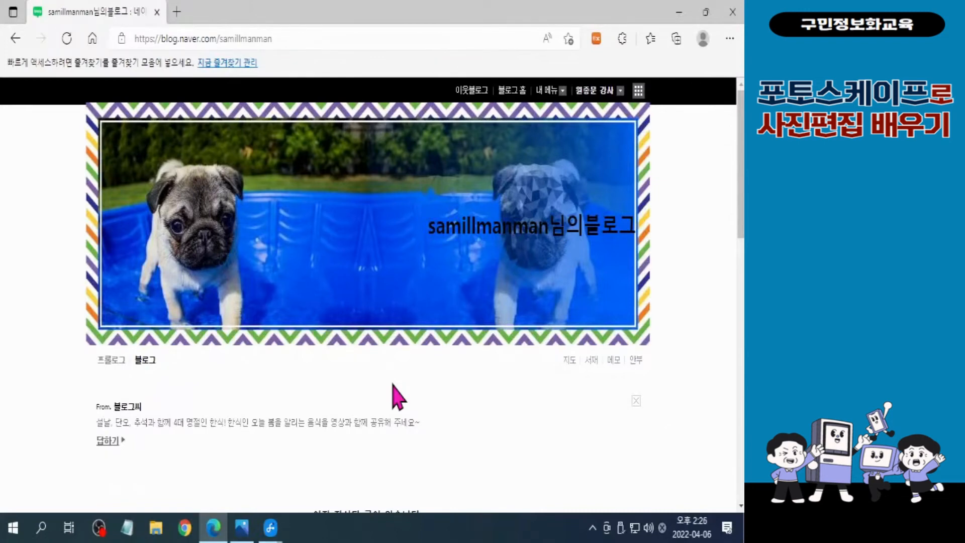
{"action": "left_click", "coordinate": [732, 12]}
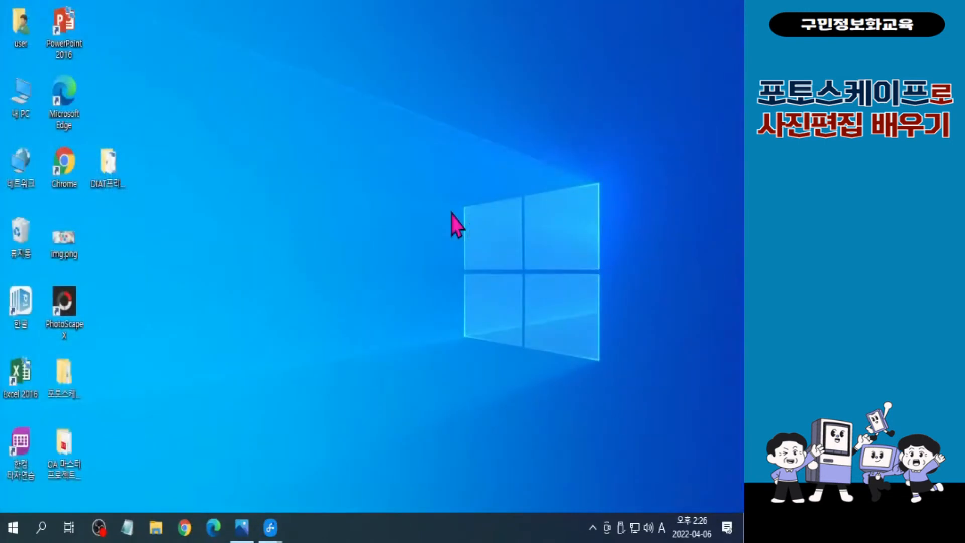
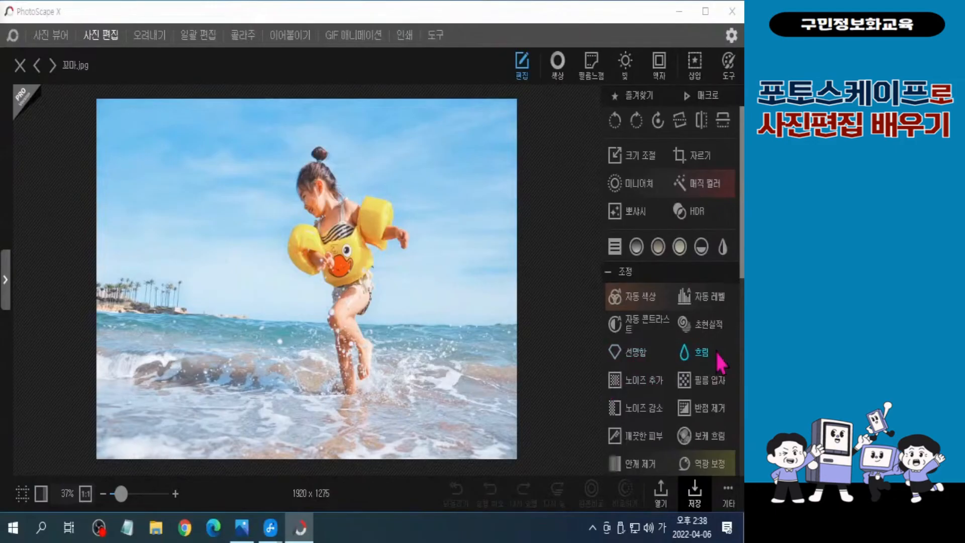
Start the 포인트 색상 effect on 꼬마.jpg by sampling the yellow of the girl's arm float, and check it at actual size
{"action": "scroll", "coordinate": [653, 367], "scroll_direction": "down", "scroll_amount": 3}
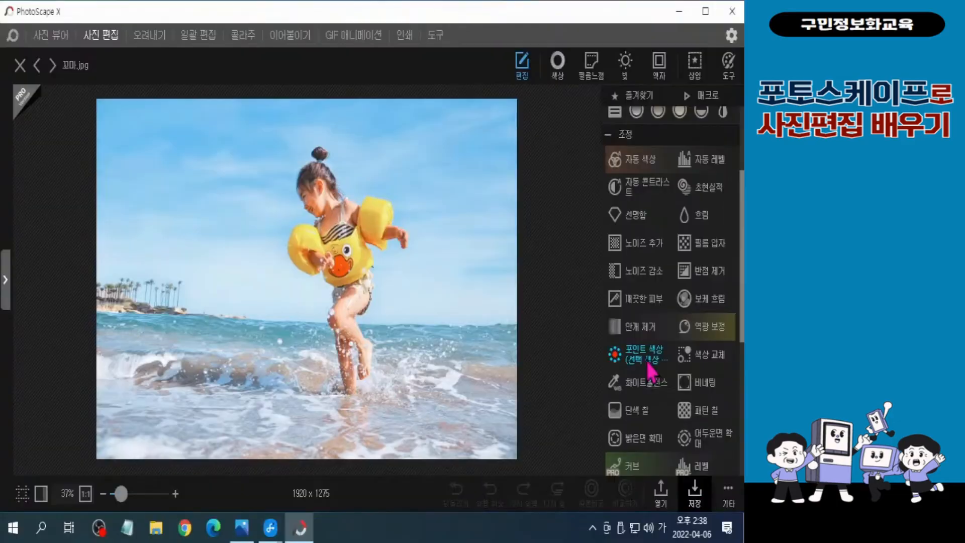
{"action": "left_click", "coordinate": [537, 362]}
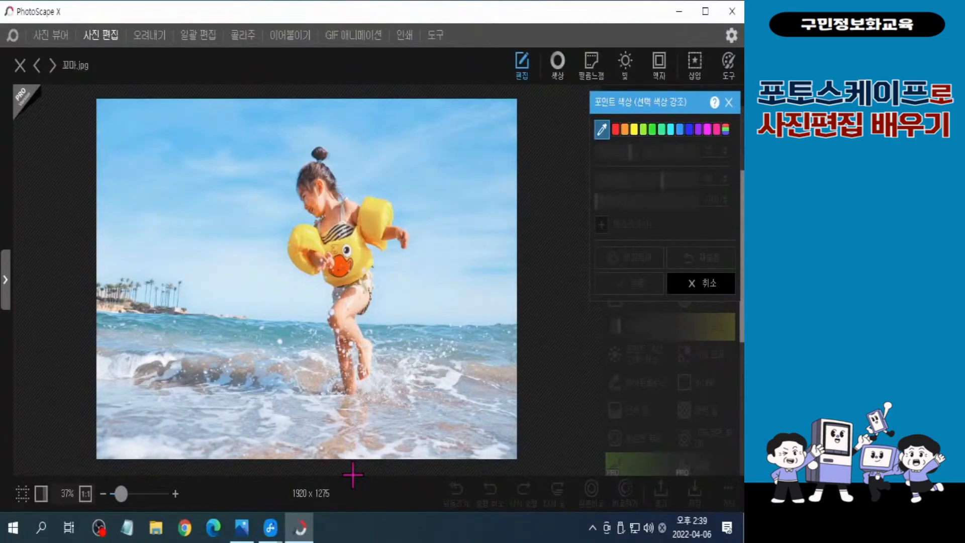
{"action": "left_click", "coordinate": [377, 219]}
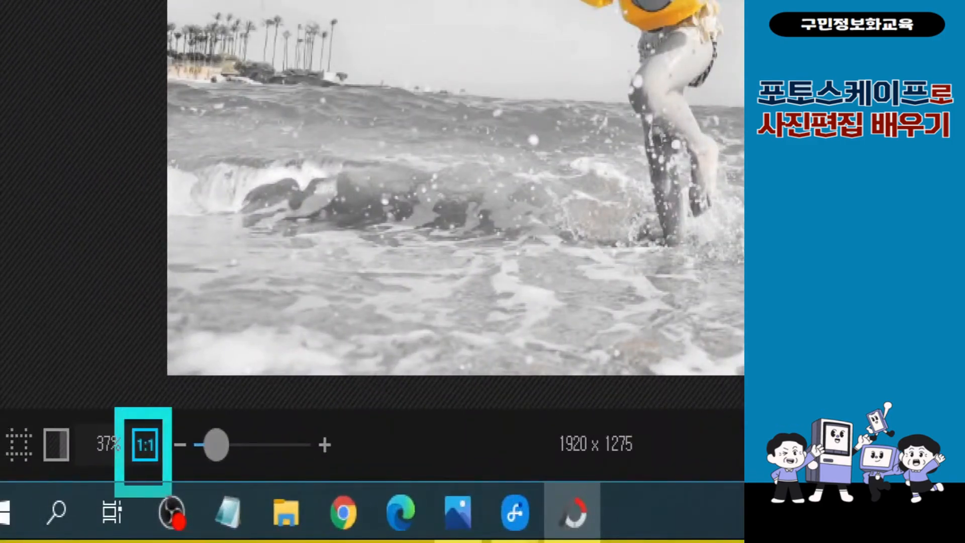
{"action": "left_click", "coordinate": [145, 445]}
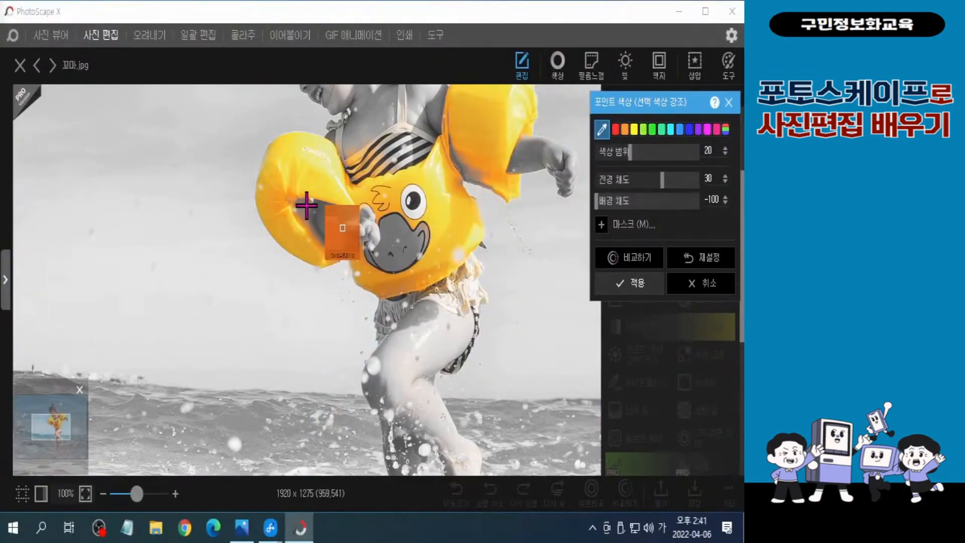
{"action": "key", "text": "ctrl+2"}
{"action": "mouse_move", "coordinate": [315, 242]}
{"action": "left_mouse_down"}
{"action": "mouse_move", "coordinate": [283, 184]}
{"action": "mouse_move", "coordinate": [315, 245]}
{"action": "left_mouse_up"}
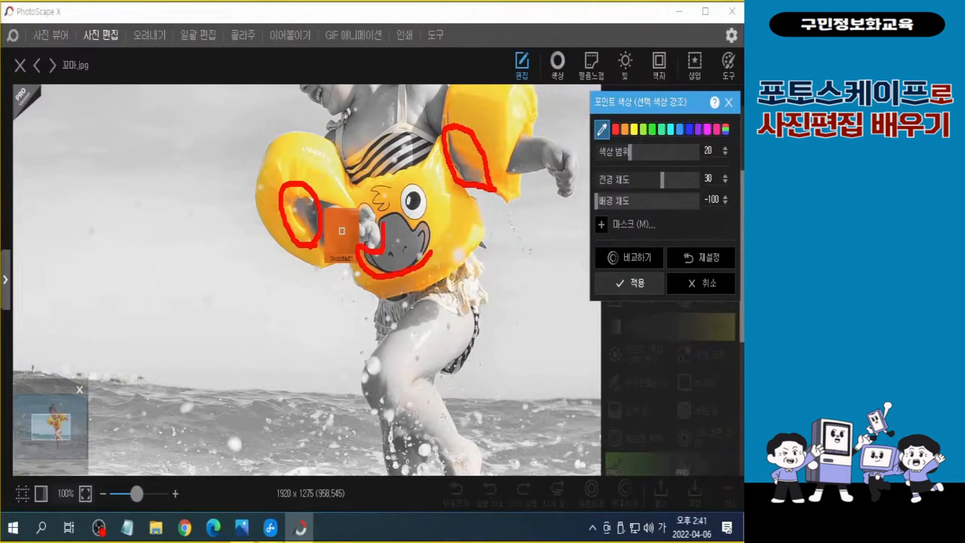
{"action": "key", "text": "Escape"}
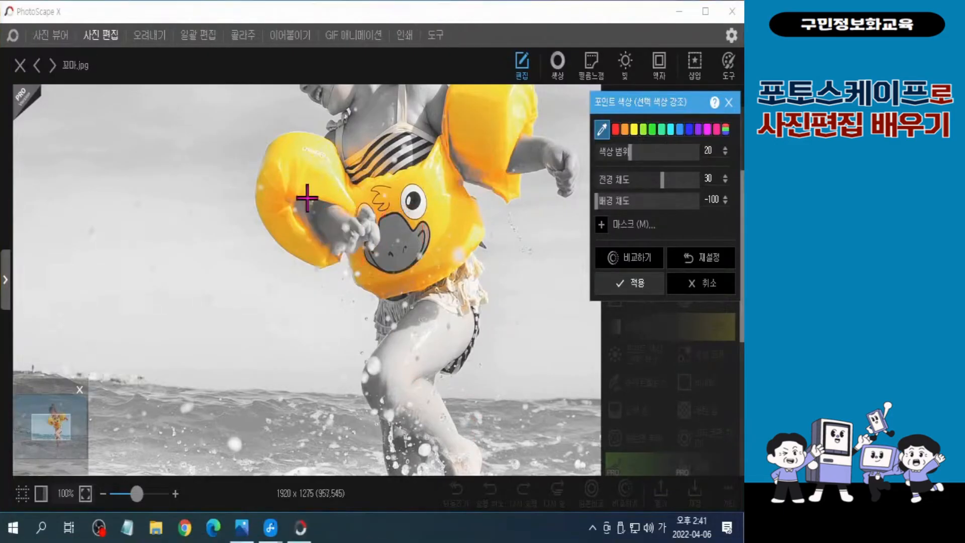
Open the effect's mask with a brush size of 10 and paint colour back onto the duck's beak and the float shadows
{"action": "left_click", "coordinate": [634, 229]}
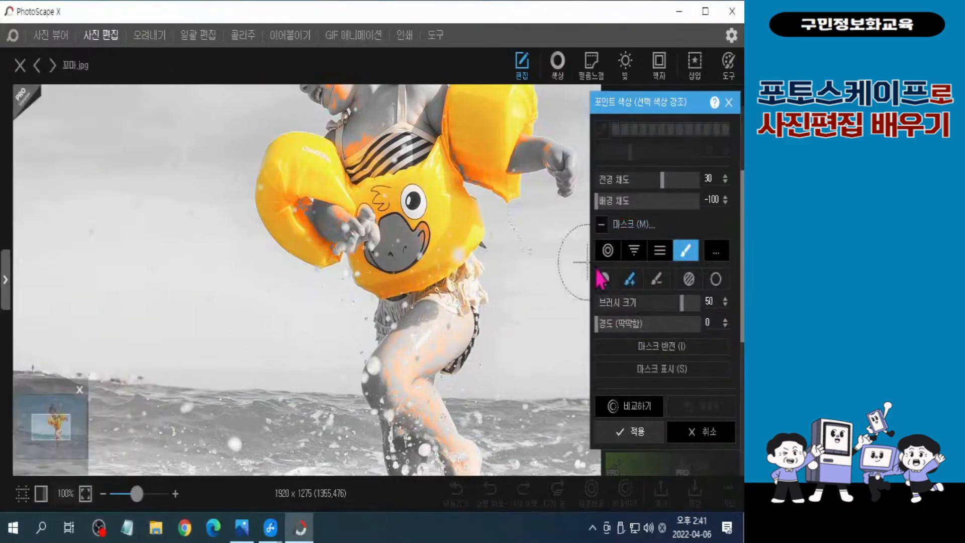
{"action": "left_click_drag", "start_coordinate": [683, 308], "coordinate": [615, 309]}
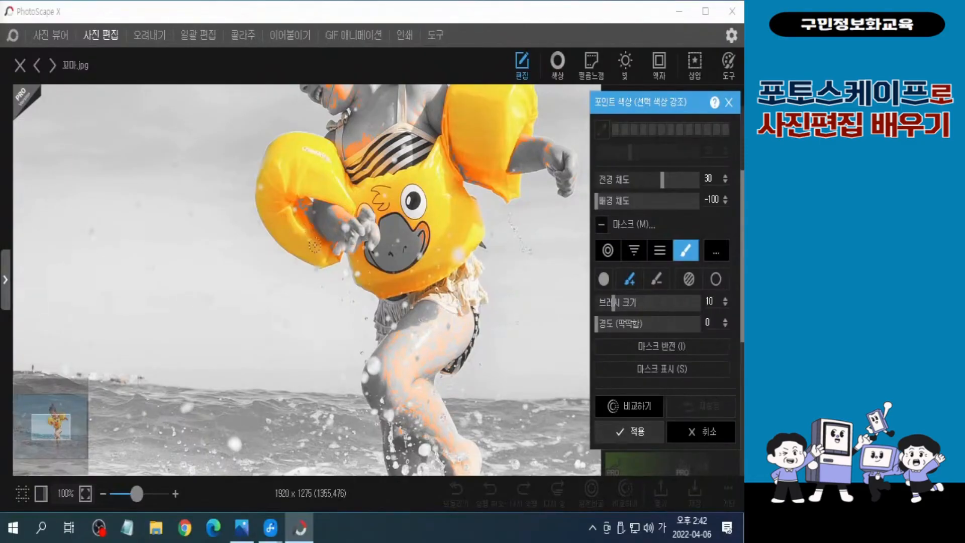
{"action": "key", "text": "s"}
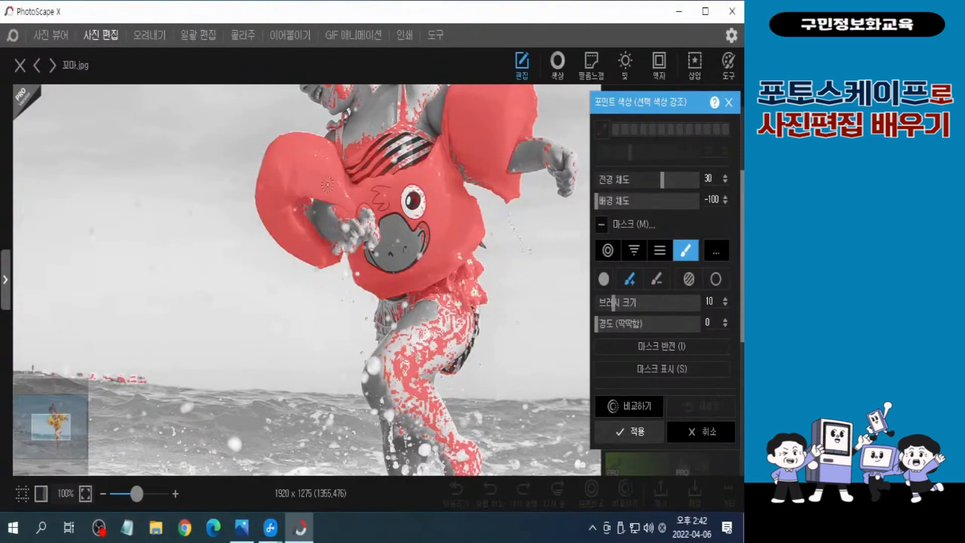
{"action": "mouse_move", "coordinate": [386, 241]}
{"action": "left_mouse_down"}
{"action": "mouse_move", "coordinate": [421, 207]}
{"action": "mouse_move", "coordinate": [387, 269]}
{"action": "left_mouse_up"}
{"action": "left_click_drag", "start_coordinate": [307, 205], "coordinate": [309, 226]}
{"action": "mouse_move", "coordinate": [460, 175]}
{"action": "left_mouse_down"}
{"action": "mouse_move", "coordinate": [445, 157]}
{"action": "mouse_move", "coordinate": [470, 173]}
{"action": "left_mouse_up"}
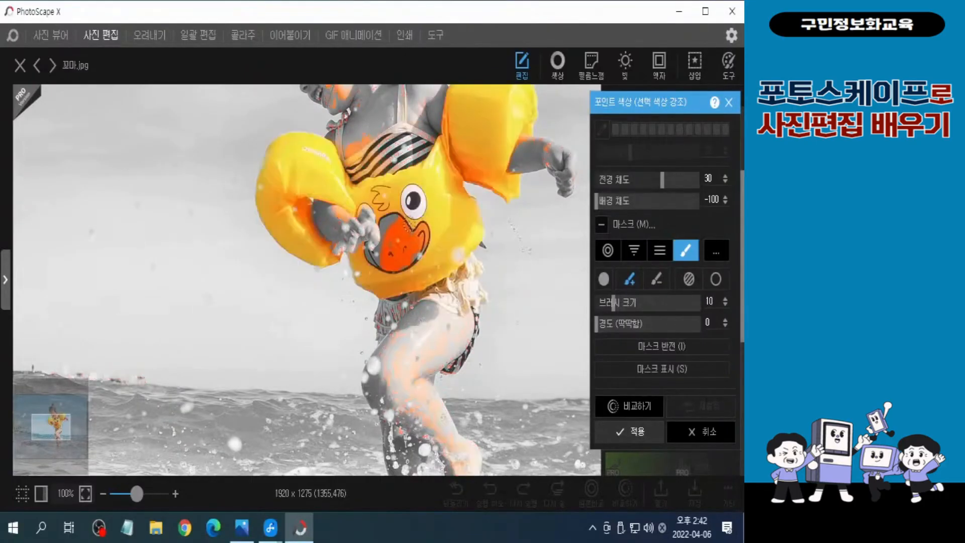
{"action": "left_click_drag", "start_coordinate": [393, 220], "coordinate": [391, 218]}
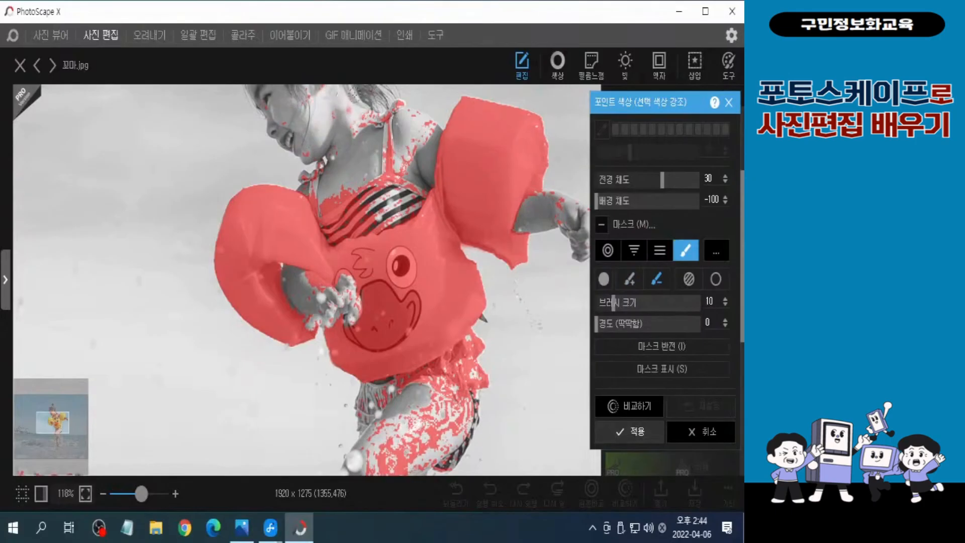
Erase the mask from the girl's skin, striped top, skirt and hand, apply the point colour, and fit the photo to the view
{"action": "mouse_move", "coordinate": [367, 118]}
{"action": "left_mouse_down"}
{"action": "mouse_move", "coordinate": [410, 145]}
{"action": "mouse_move", "coordinate": [413, 127]}
{"action": "mouse_move", "coordinate": [420, 142]}
{"action": "mouse_move", "coordinate": [432, 128]}
{"action": "mouse_move", "coordinate": [370, 197]}
{"action": "mouse_move", "coordinate": [370, 210]}
{"action": "mouse_move", "coordinate": [390, 105]}
{"action": "mouse_move", "coordinate": [393, 118]}
{"action": "mouse_move", "coordinate": [420, 107]}
{"action": "mouse_move", "coordinate": [393, 126]}
{"action": "left_mouse_up"}
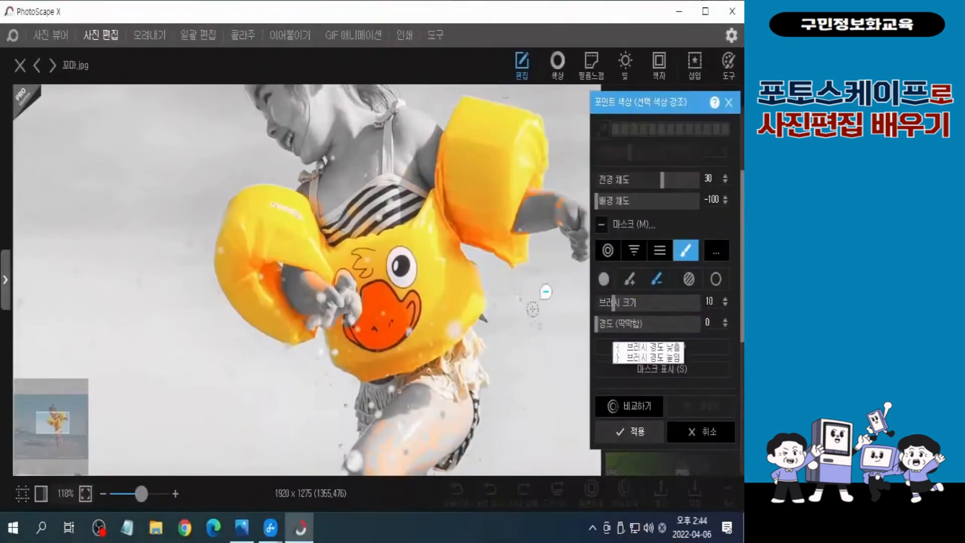
{"action": "key", "text": "s"}
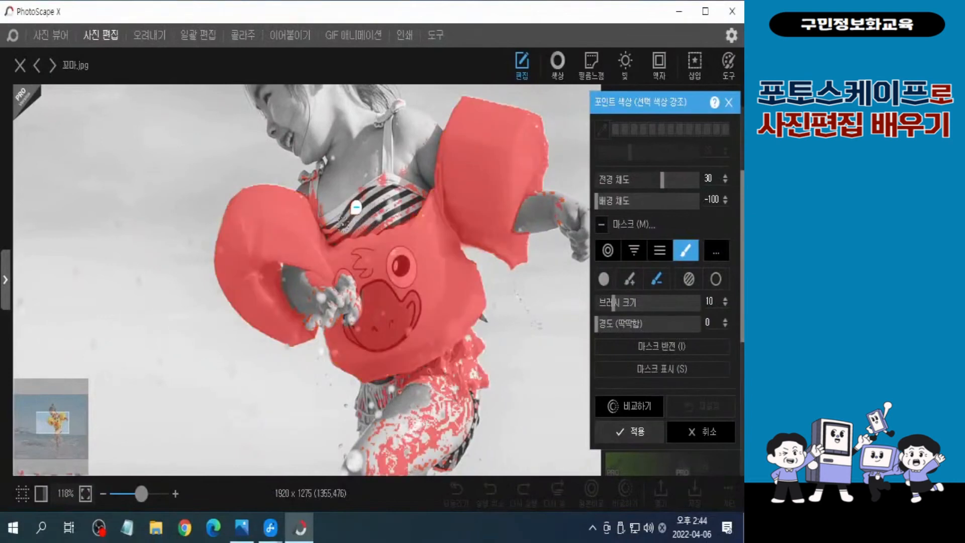
{"action": "mouse_move", "coordinate": [343, 207]}
{"action": "left_mouse_down"}
{"action": "mouse_move", "coordinate": [322, 154]}
{"action": "mouse_move", "coordinate": [313, 155]}
{"action": "mouse_move", "coordinate": [350, 221]}
{"action": "mouse_move", "coordinate": [378, 171]}
{"action": "mouse_move", "coordinate": [368, 196]}
{"action": "mouse_move", "coordinate": [385, 206]}
{"action": "mouse_move", "coordinate": [366, 223]}
{"action": "mouse_move", "coordinate": [412, 195]}
{"action": "mouse_move", "coordinate": [421, 150]}
{"action": "mouse_move", "coordinate": [388, 165]}
{"action": "mouse_move", "coordinate": [414, 146]}
{"action": "mouse_move", "coordinate": [412, 195]}
{"action": "mouse_move", "coordinate": [384, 214]}
{"action": "mouse_move", "coordinate": [369, 208]}
{"action": "mouse_move", "coordinate": [356, 226]}
{"action": "left_mouse_up"}
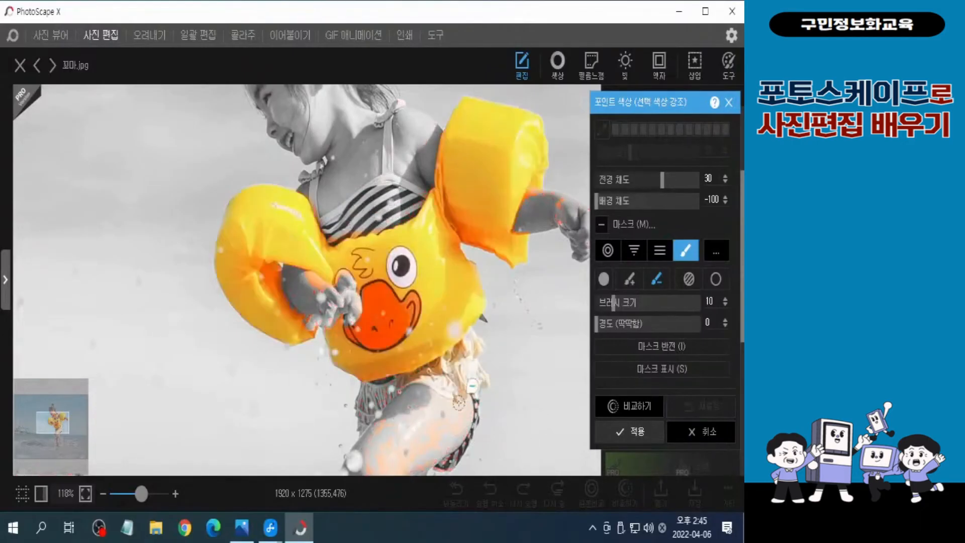
{"action": "mouse_move", "coordinate": [561, 206]}
{"action": "left_mouse_down"}
{"action": "mouse_move", "coordinate": [572, 190]}
{"action": "mouse_move", "coordinate": [548, 182]}
{"action": "mouse_move", "coordinate": [565, 203]}
{"action": "left_mouse_up"}
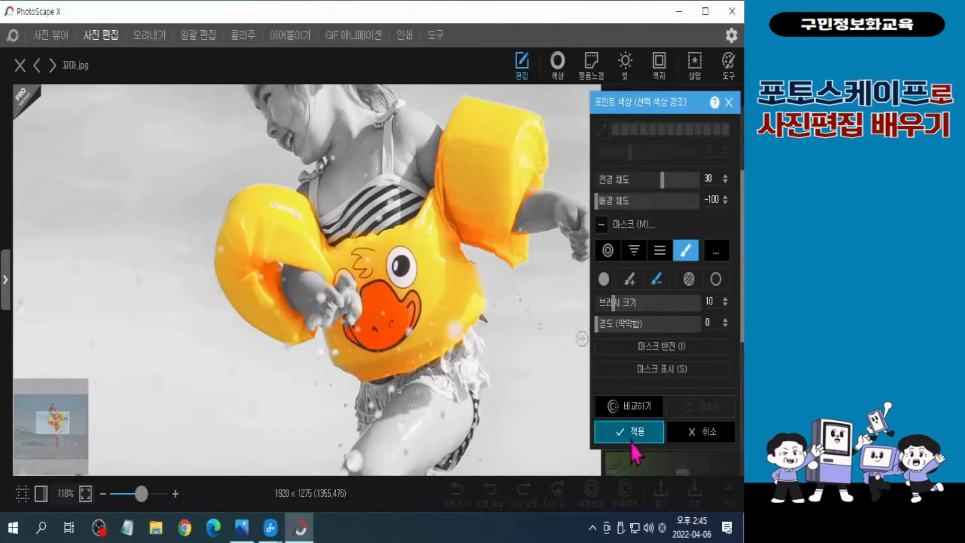
{"action": "left_click", "coordinate": [631, 442]}
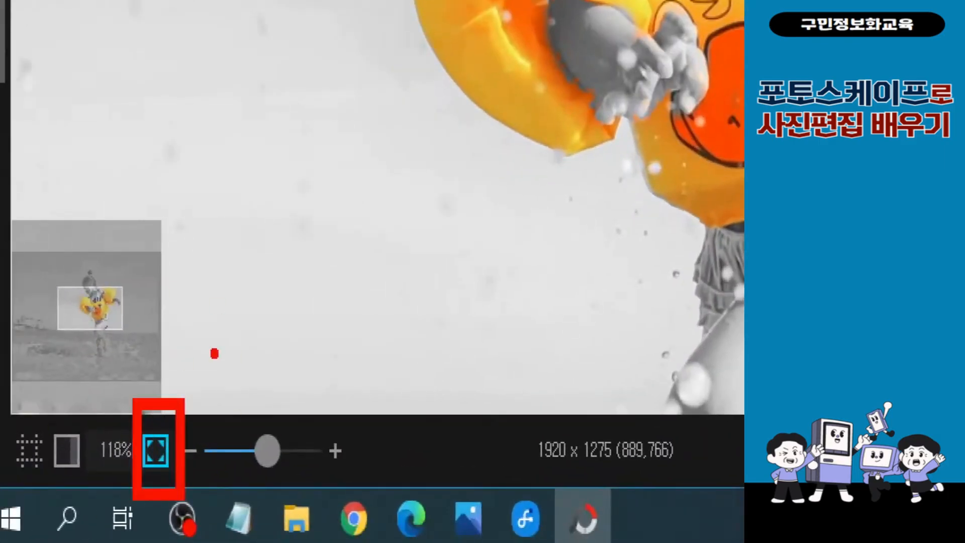
{"action": "left_click", "coordinate": [156, 451]}
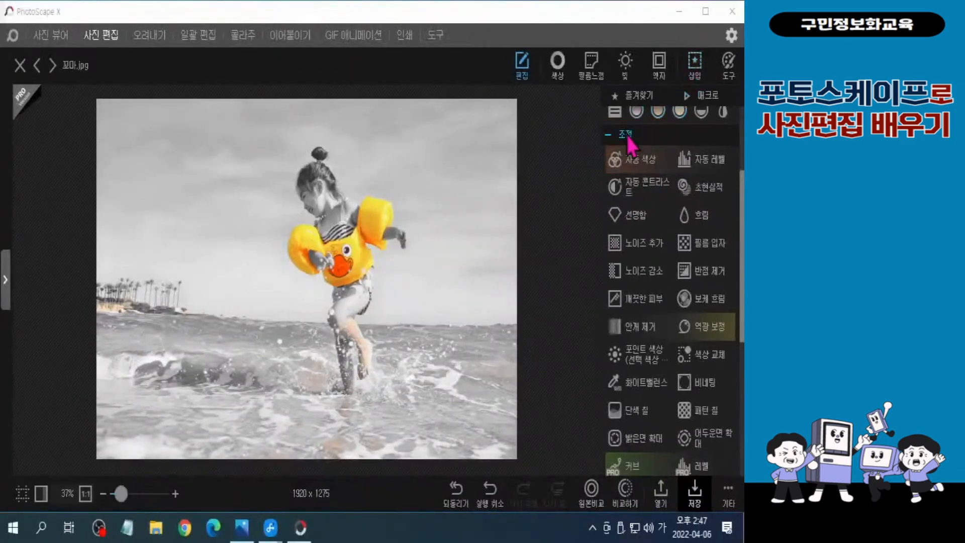
Apply the 어안 렌즈 distortion from the 변형 tools, centred near the photo's lower edge slightly right of the middle
{"action": "left_click", "coordinate": [507, 166]}
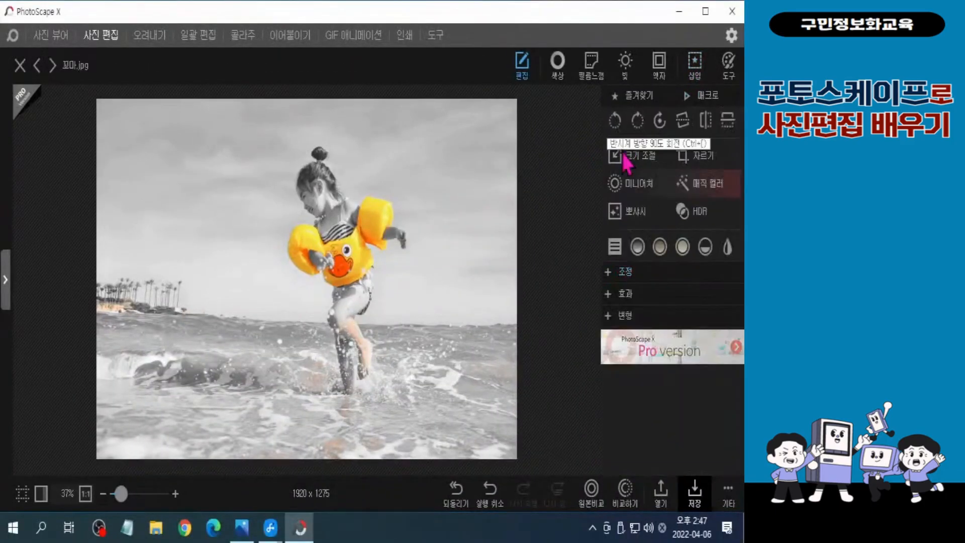
{"action": "left_click", "coordinate": [625, 321]}
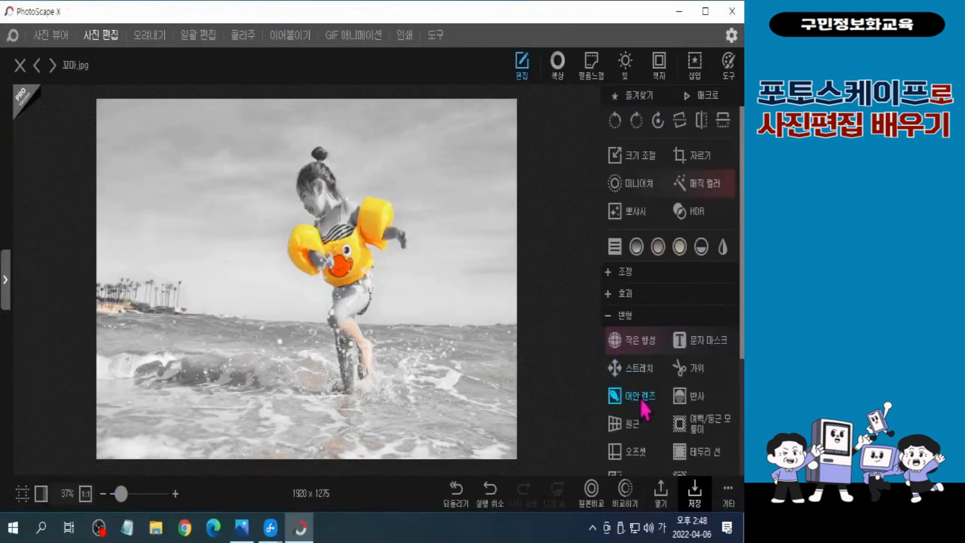
{"action": "left_click", "coordinate": [533, 400]}
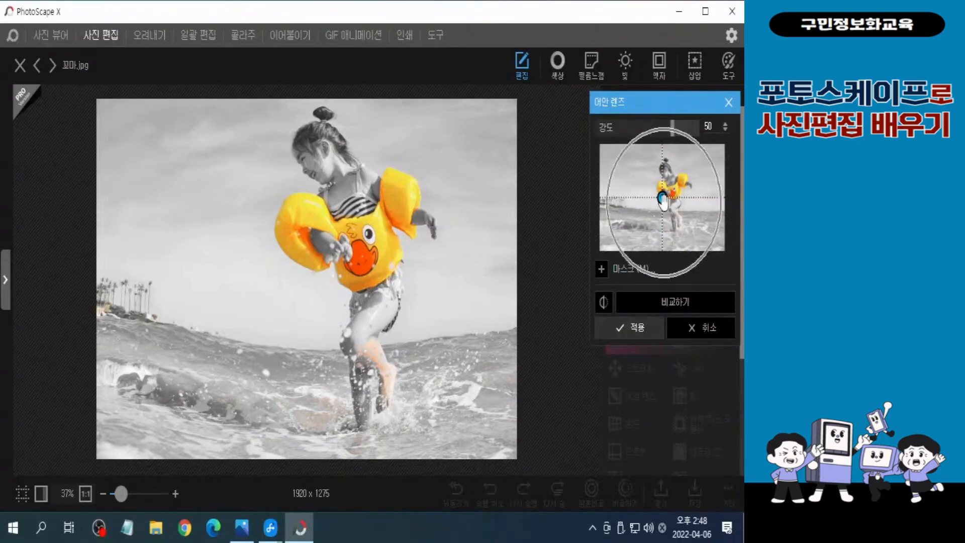
{"action": "mouse_move", "coordinate": [663, 200]}
{"action": "left_mouse_down"}
{"action": "mouse_move", "coordinate": [663, 220]}
{"action": "mouse_move", "coordinate": [677, 224]}
{"action": "left_mouse_up"}
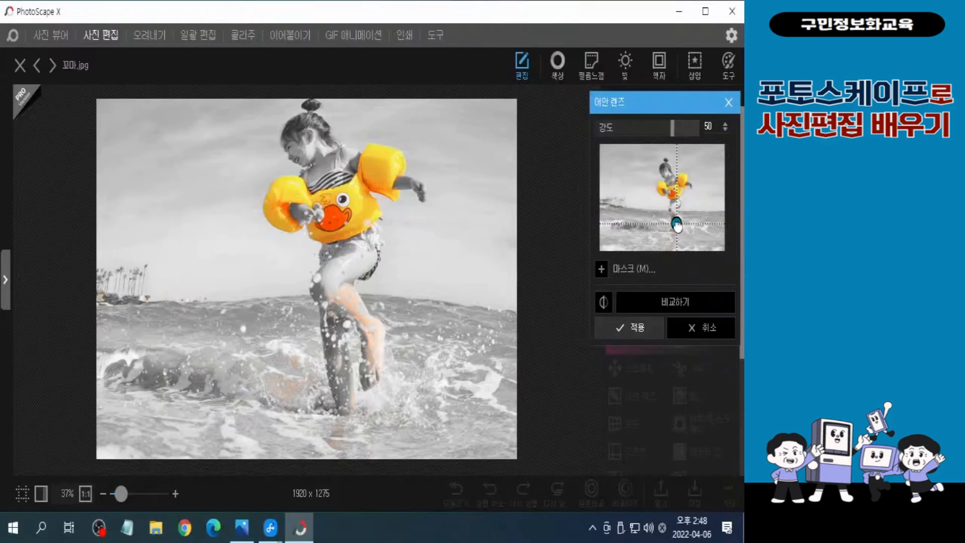
{"action": "left_click_drag", "start_coordinate": [677, 224], "coordinate": [681, 245]}
{"action": "key", "text": "ctrl"}
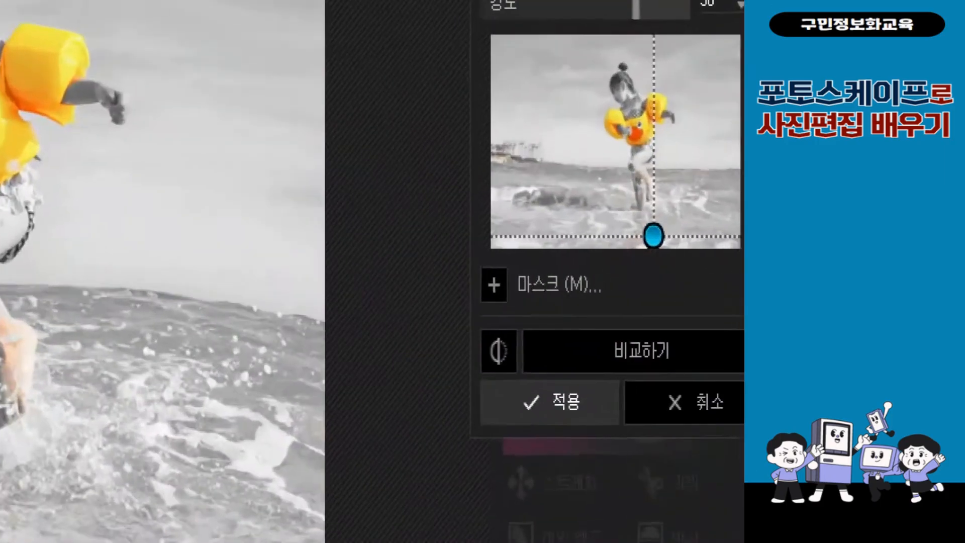
{"action": "mouse_move", "coordinate": [645, 289]}
{"action": "left_mouse_down"}
{"action": "mouse_move", "coordinate": [617, 273]}
{"action": "mouse_move", "coordinate": [629, 233]}
{"action": "mouse_move", "coordinate": [662, 273]}
{"action": "mouse_move", "coordinate": [638, 306]}
{"action": "left_mouse_up"}
{"action": "key", "text": "e"}
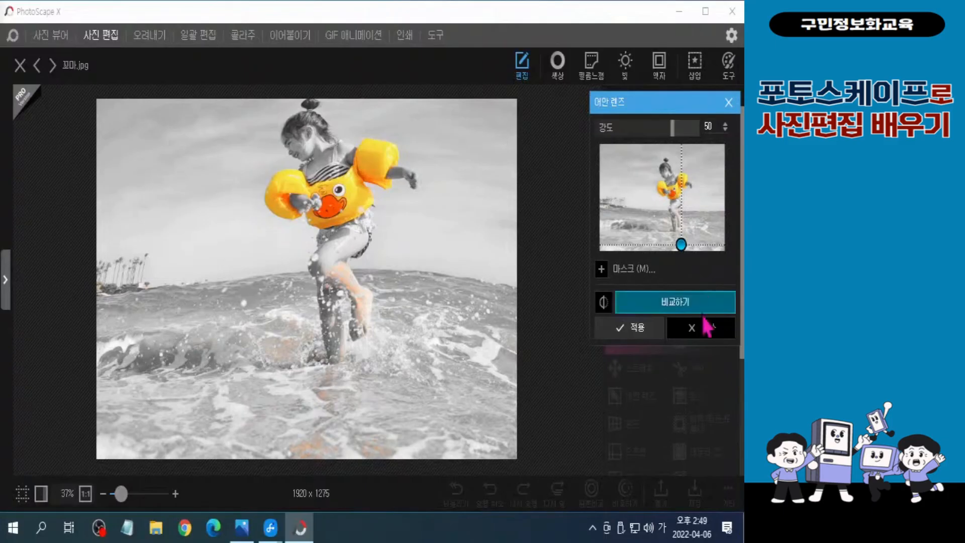
{"action": "left_click", "coordinate": [624, 331]}
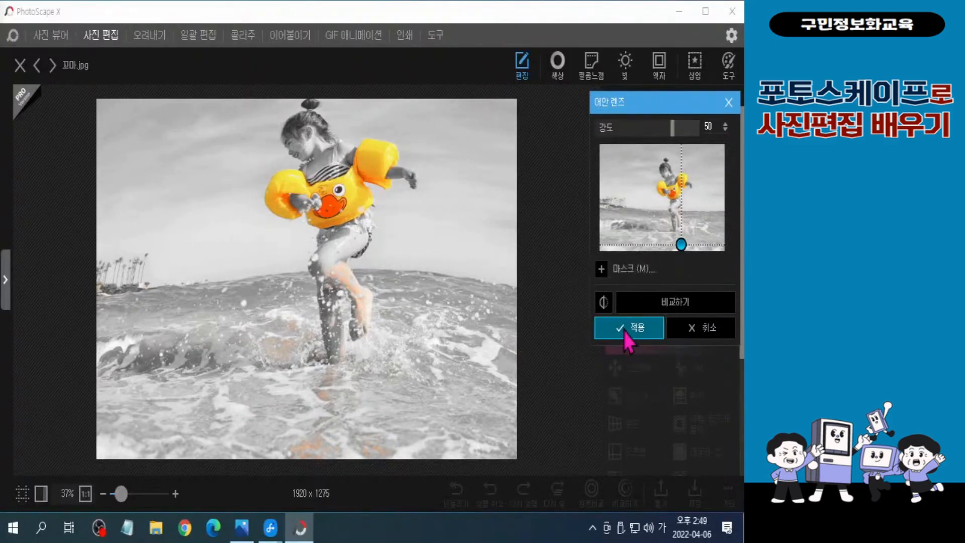
{"action": "left_click", "coordinate": [623, 331]}
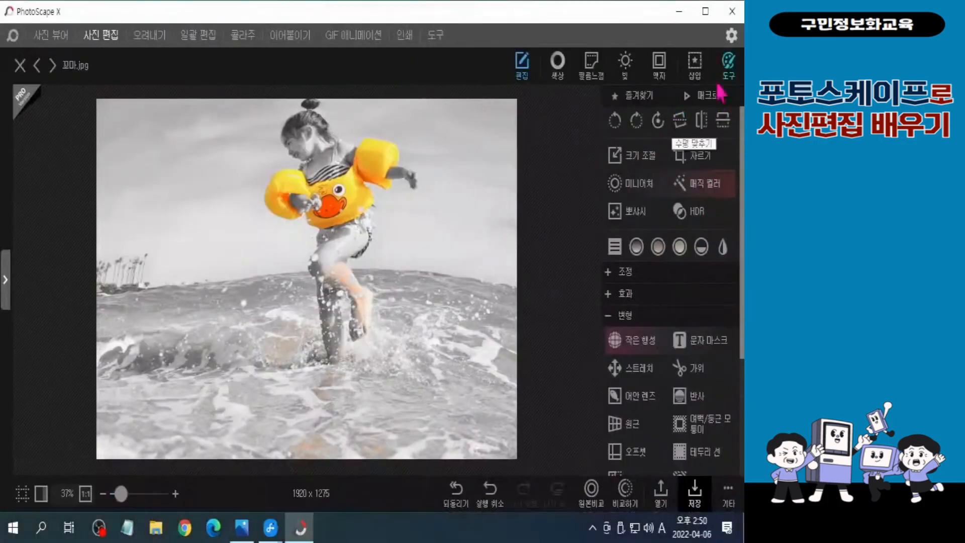
Mark a 1 x 1 crop area of about 1089 x 1089 pixels around the girl, starting at the photo's upper edge
{"action": "left_click", "coordinate": [655, 235]}
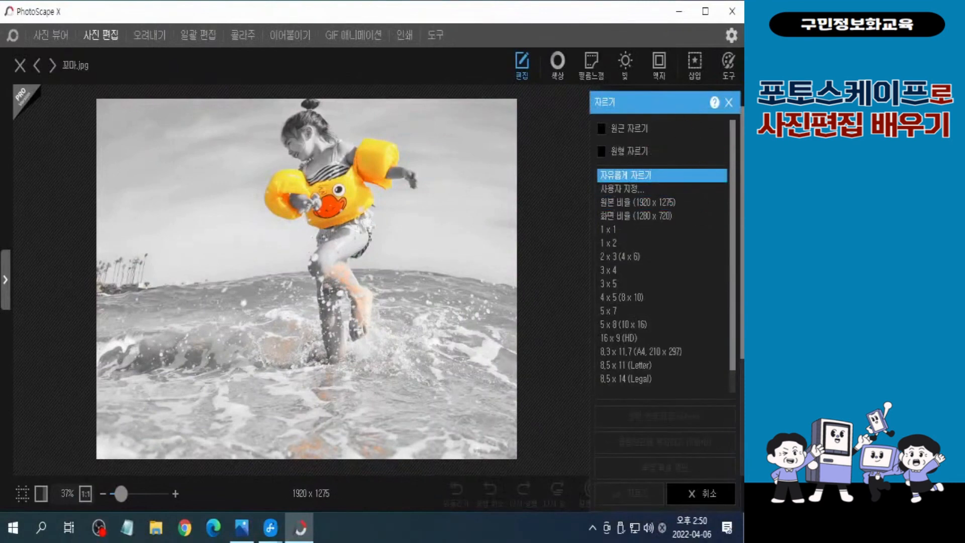
{"action": "left_click", "coordinate": [613, 234]}
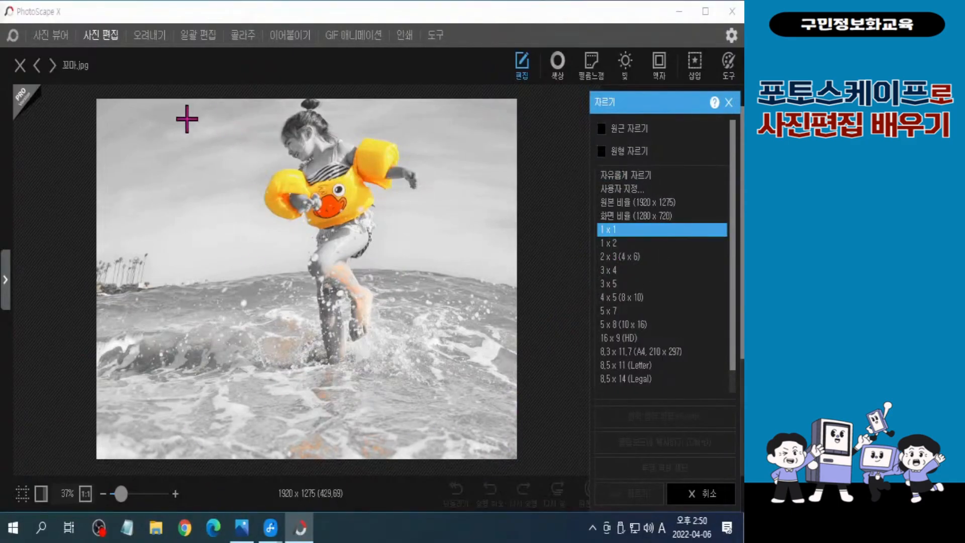
{"action": "left_click", "coordinate": [179, 98]}
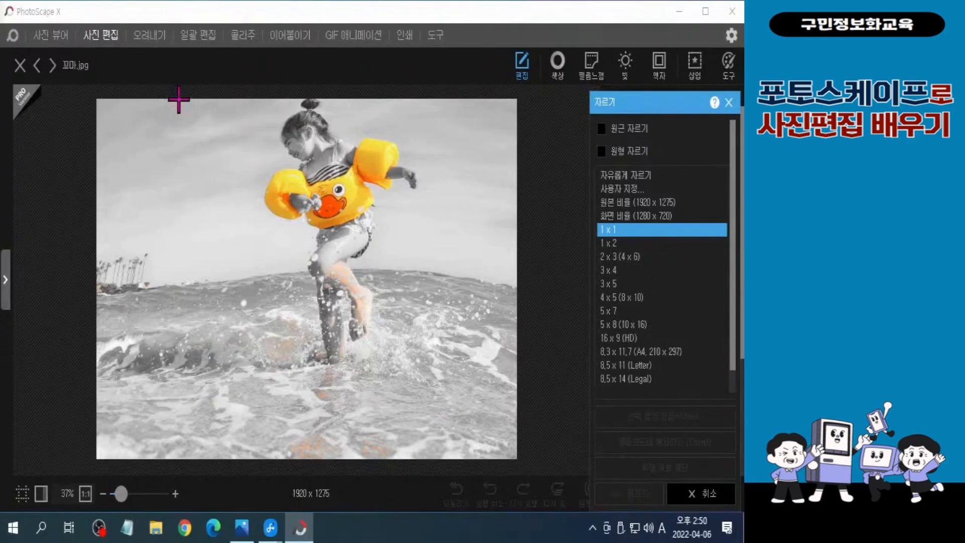
{"action": "key", "text": "ctrl+2"}
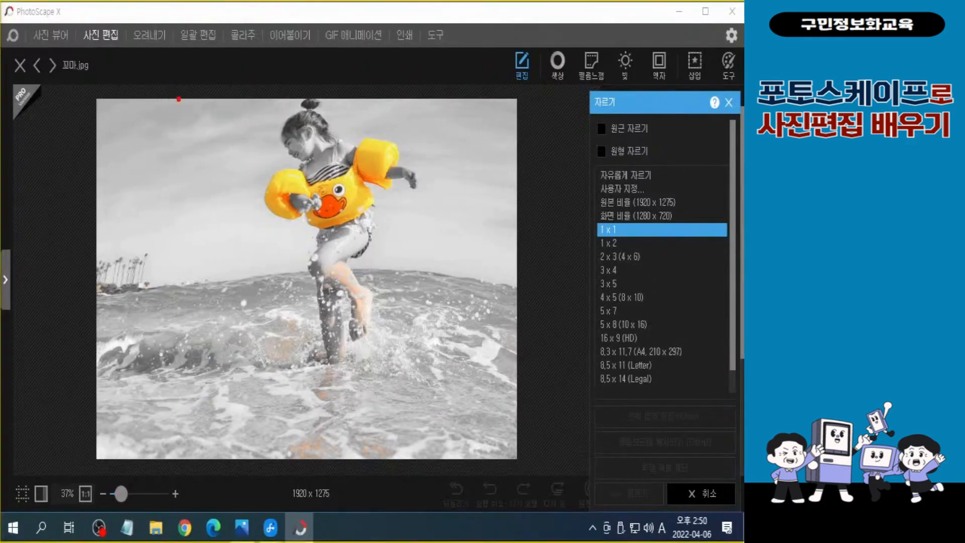
{"action": "mouse_move", "coordinate": [179, 99]}
{"action": "left_mouse_down"}
{"action": "mouse_move", "coordinate": [376, 375]}
{"action": "mouse_move", "coordinate": [408, 398]}
{"action": "mouse_move", "coordinate": [387, 404]}
{"action": "left_mouse_up"}
{"action": "mouse_move", "coordinate": [192, 98]}
{"action": "left_mouse_down"}
{"action": "mouse_move", "coordinate": [345, 418]}
{"action": "mouse_move", "coordinate": [322, 406]}
{"action": "mouse_move", "coordinate": [305, 415]}
{"action": "mouse_move", "coordinate": [284, 396]}
{"action": "mouse_move", "coordinate": [291, 377]}
{"action": "mouse_move", "coordinate": [303, 408]}
{"action": "left_mouse_up"}
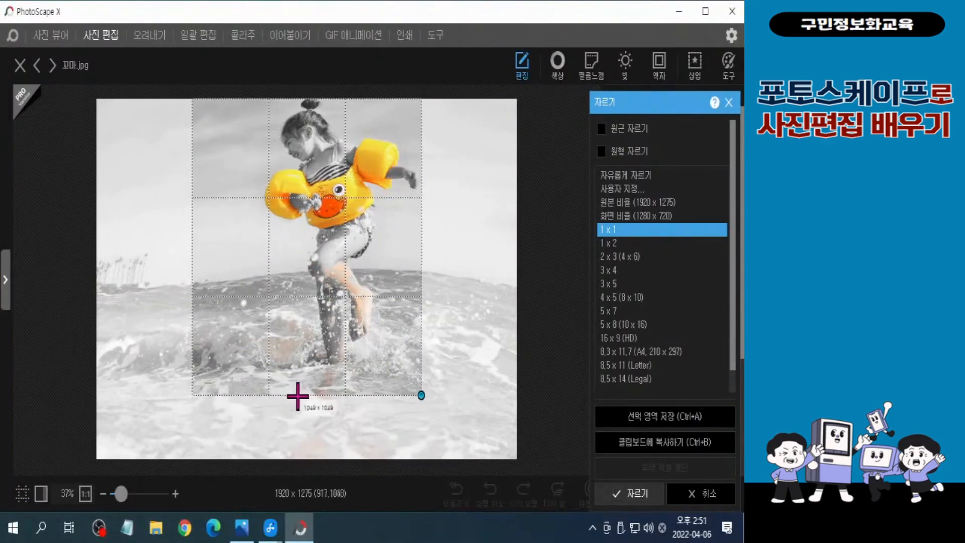
{"action": "left_click_drag", "start_coordinate": [319, 285], "coordinate": [311, 262]}
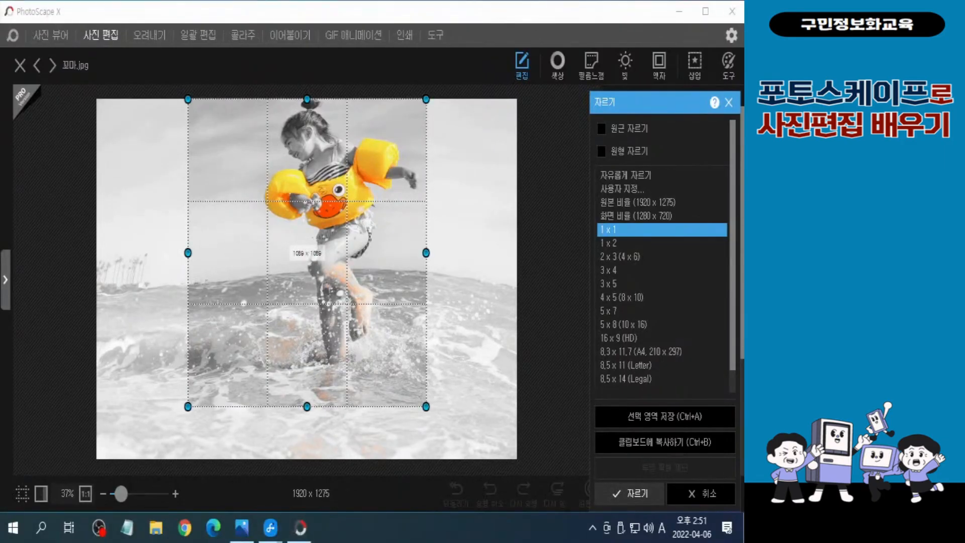
{"action": "left_click", "coordinate": [472, 10]}
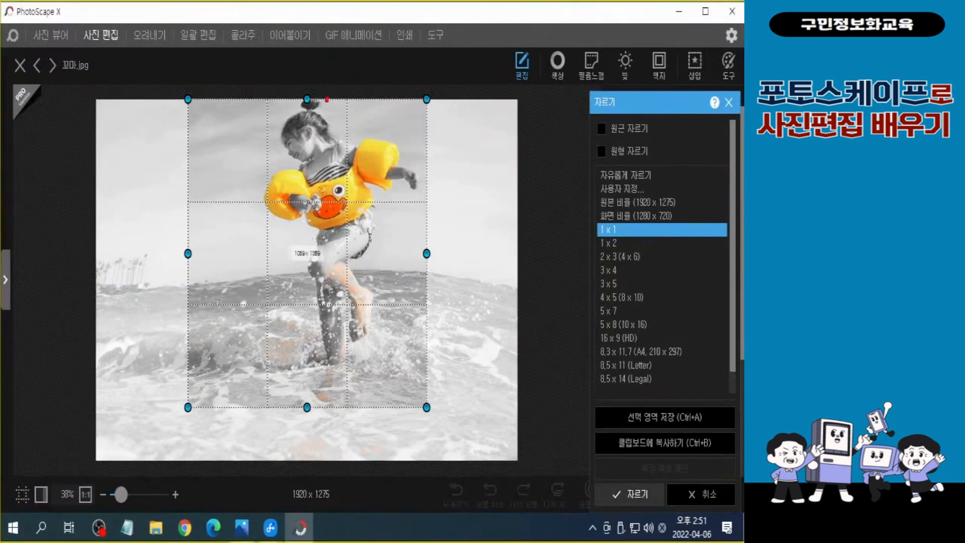
{"action": "left_click_drag", "start_coordinate": [187, 100], "coordinate": [428, 408]}
{"action": "left_click_drag", "start_coordinate": [181, 125], "coordinate": [57, 333]}
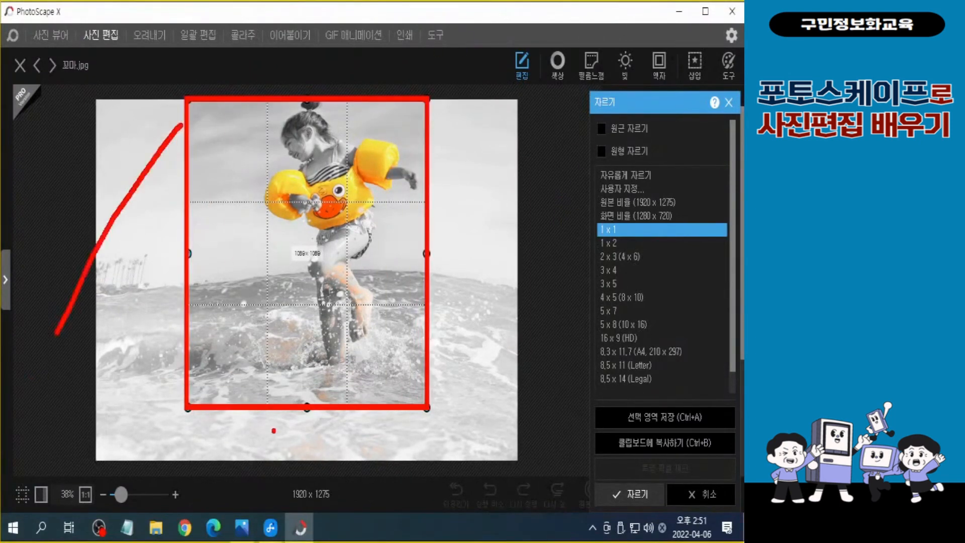
{"action": "left_click_drag", "start_coordinate": [267, 413], "coordinate": [190, 510]}
{"action": "left_click_drag", "start_coordinate": [505, 204], "coordinate": [430, 324]}
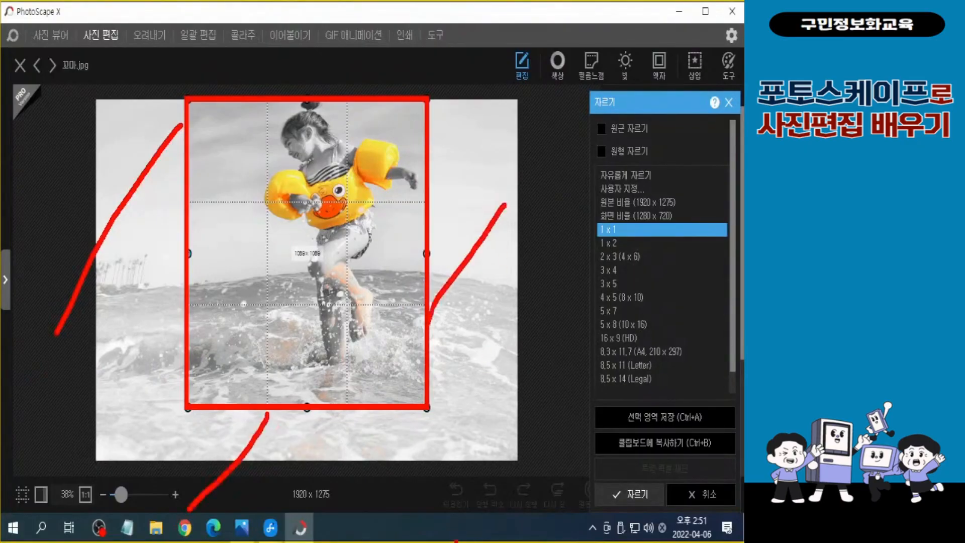
{"action": "key", "text": "Escape"}
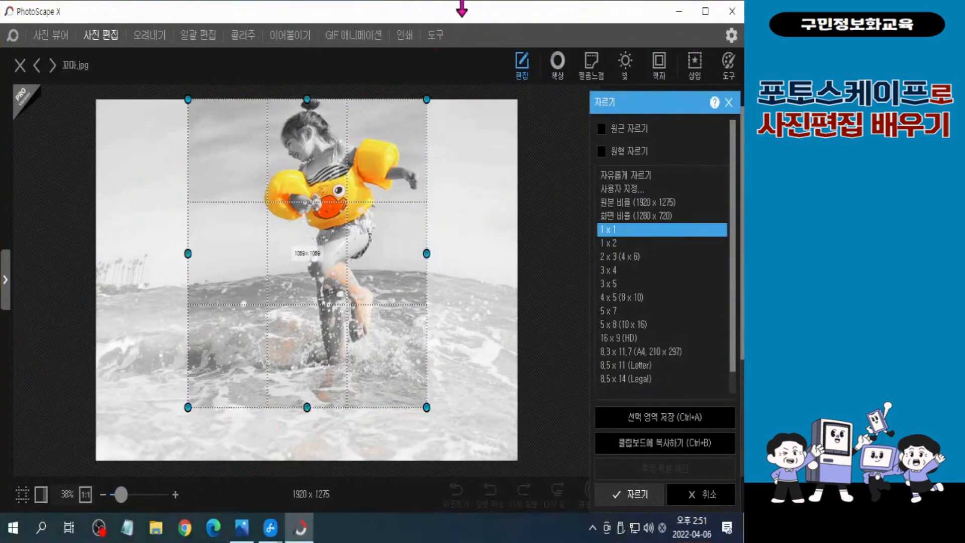
Crop the photo to the marked square area around the girl
{"action": "left_click", "coordinate": [632, 500]}
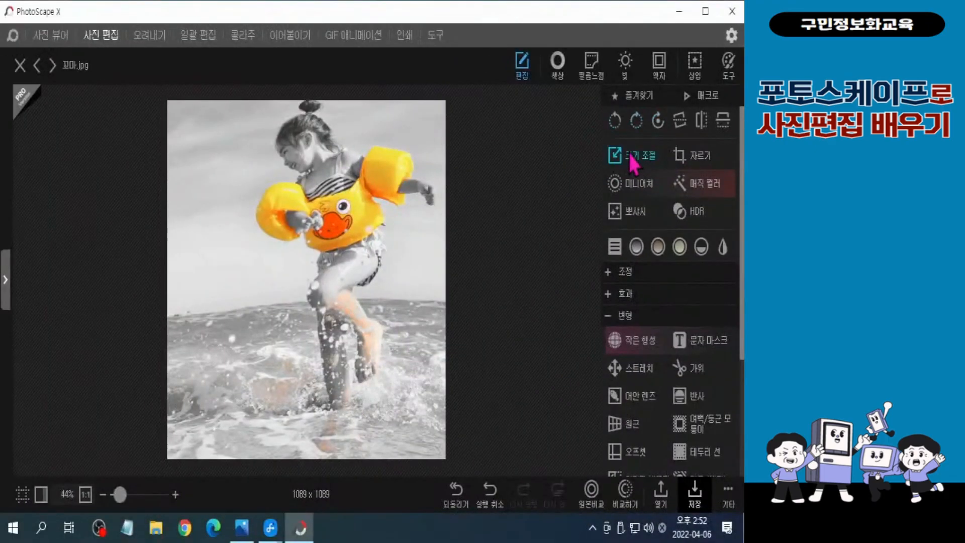
Resize the cropped photo to a width of 700 px with the aspect ratio kept, and apply it
{"action": "left_click", "coordinate": [523, 224]}
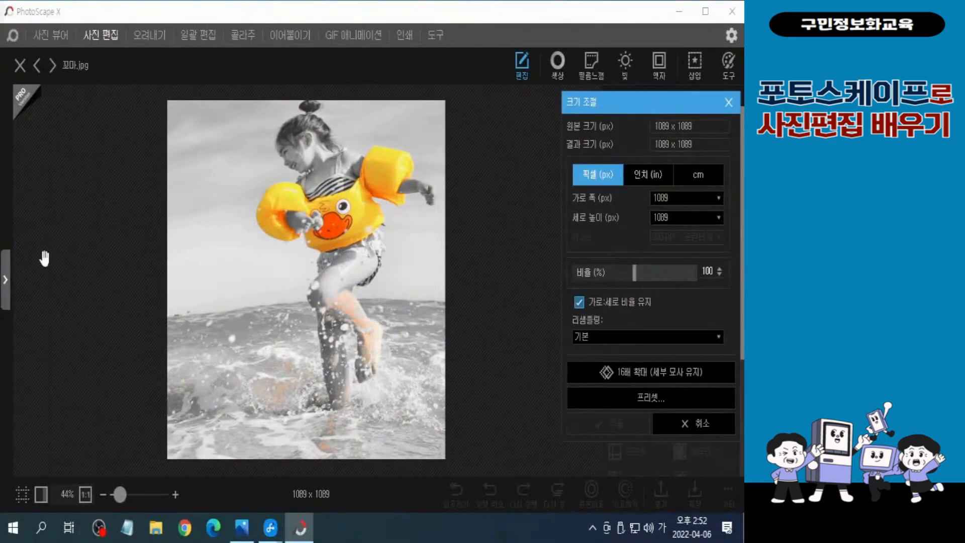
{"action": "left_click", "coordinate": [680, 196]}
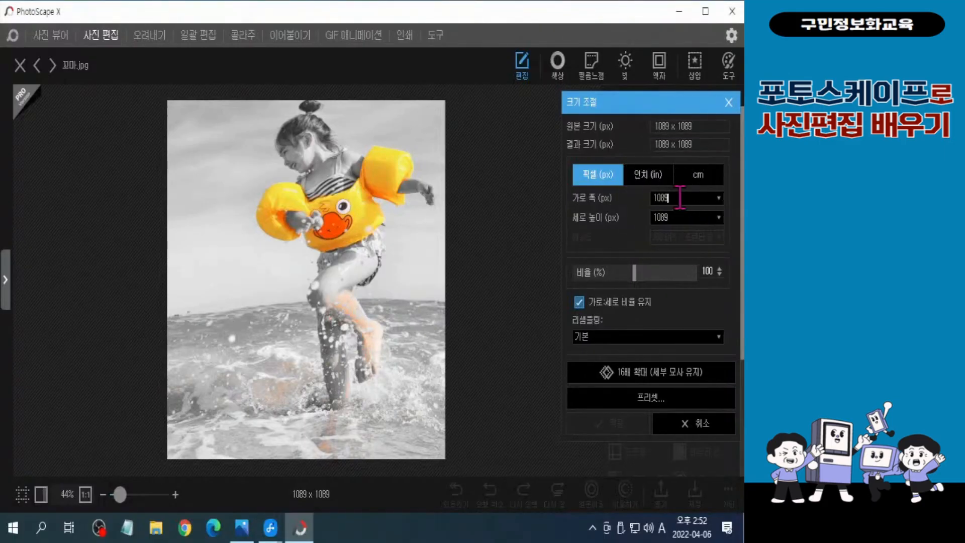
{"action": "key", "text": "BackSpace"}
{"action": "key", "text": "BackSpace"}
{"action": "key", "text": "BackSpace"}
{"action": "key", "text": "BackSpace"}
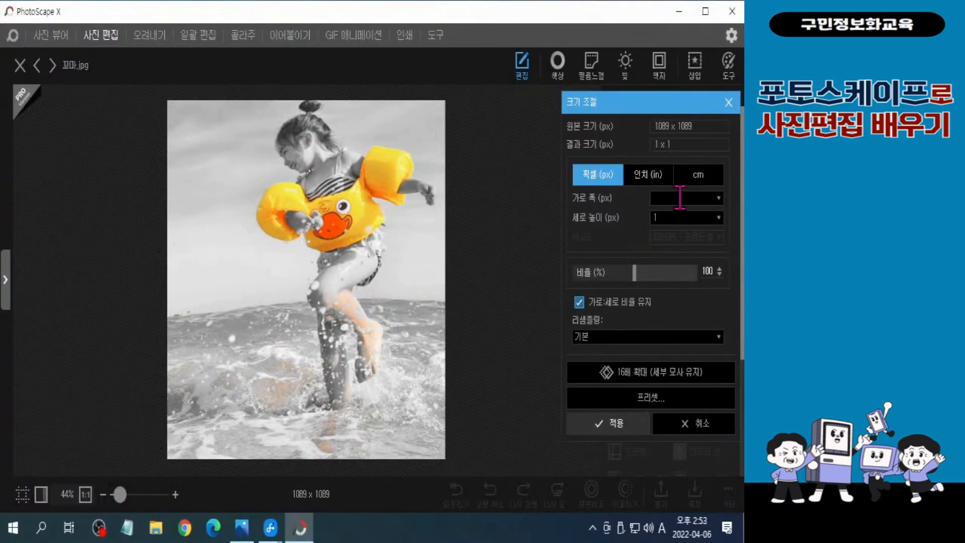
{"action": "type", "text": "700"}
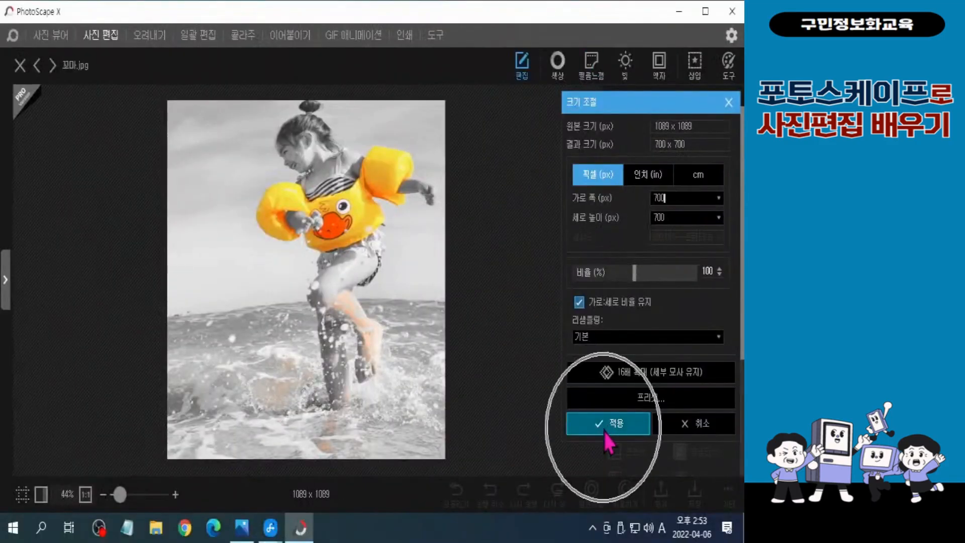
{"action": "left_click", "coordinate": [604, 428]}
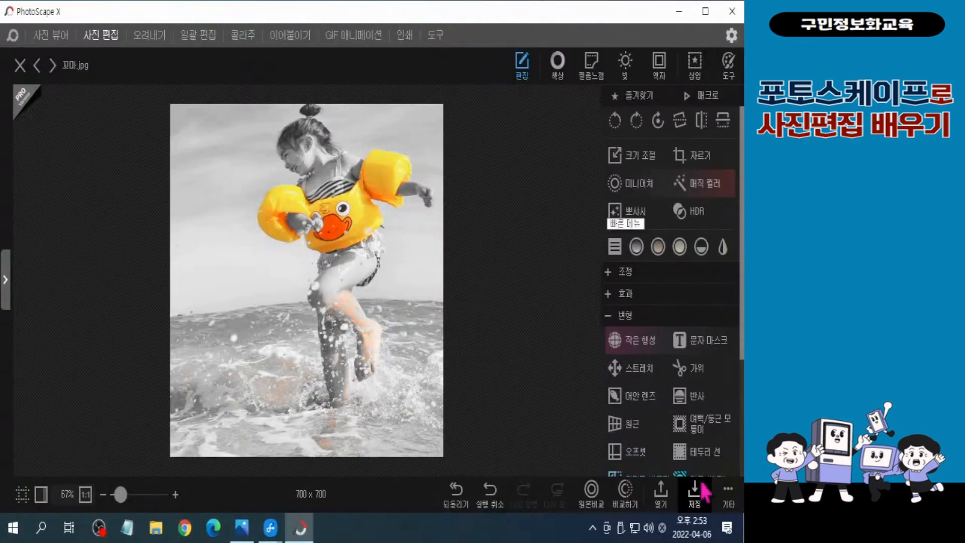
Save the photo as a separate file named 꼬마 완성.jpg in the 3장 folder and close the photo editor
{"action": "left_click", "coordinate": [733, 499]}
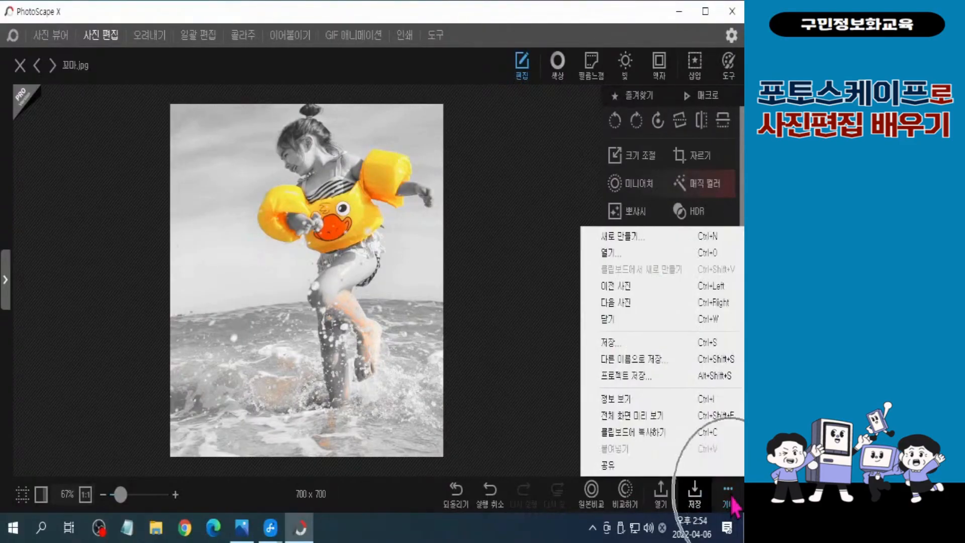
{"action": "left_click", "coordinate": [663, 360]}
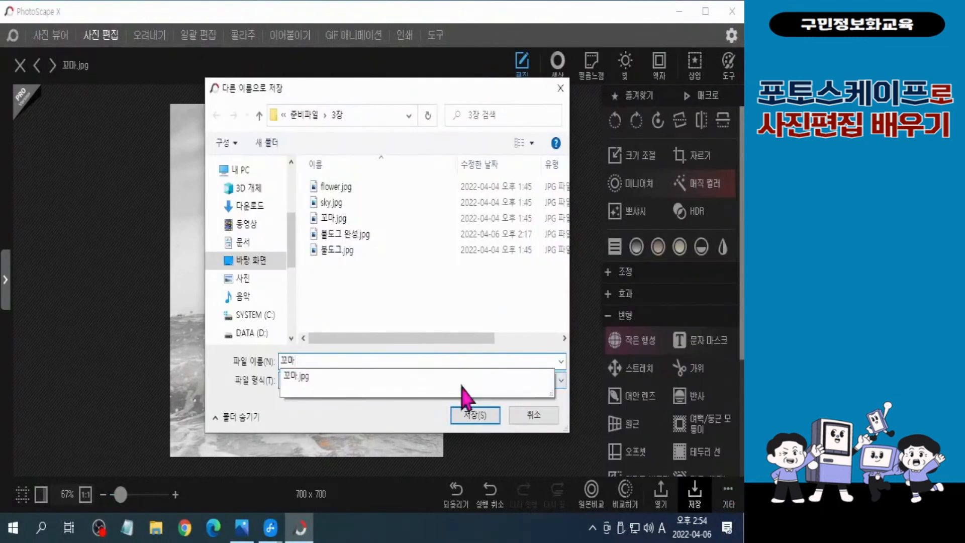
{"action": "key", "text": "Hangul"}
{"action": "type", "text": "완성"}
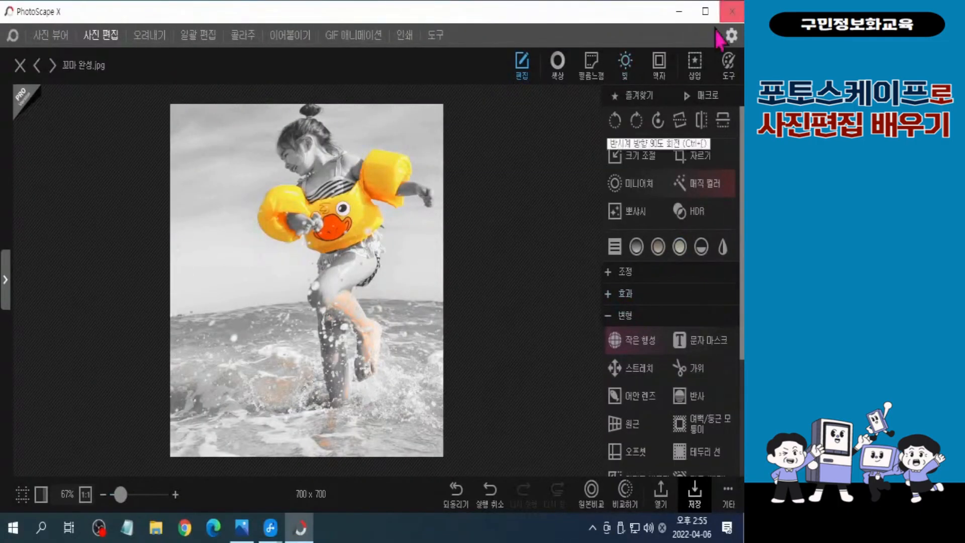
{"action": "left_click", "coordinate": [732, 11]}
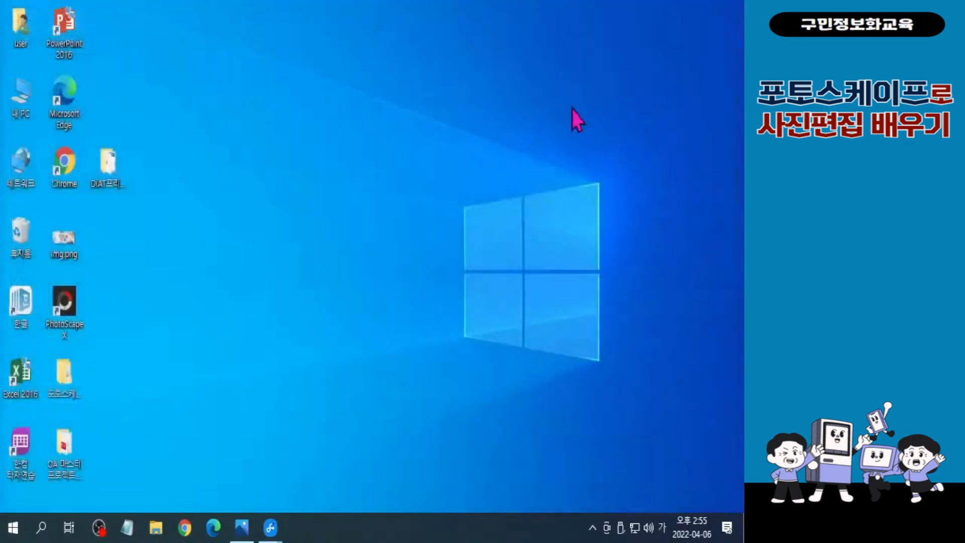